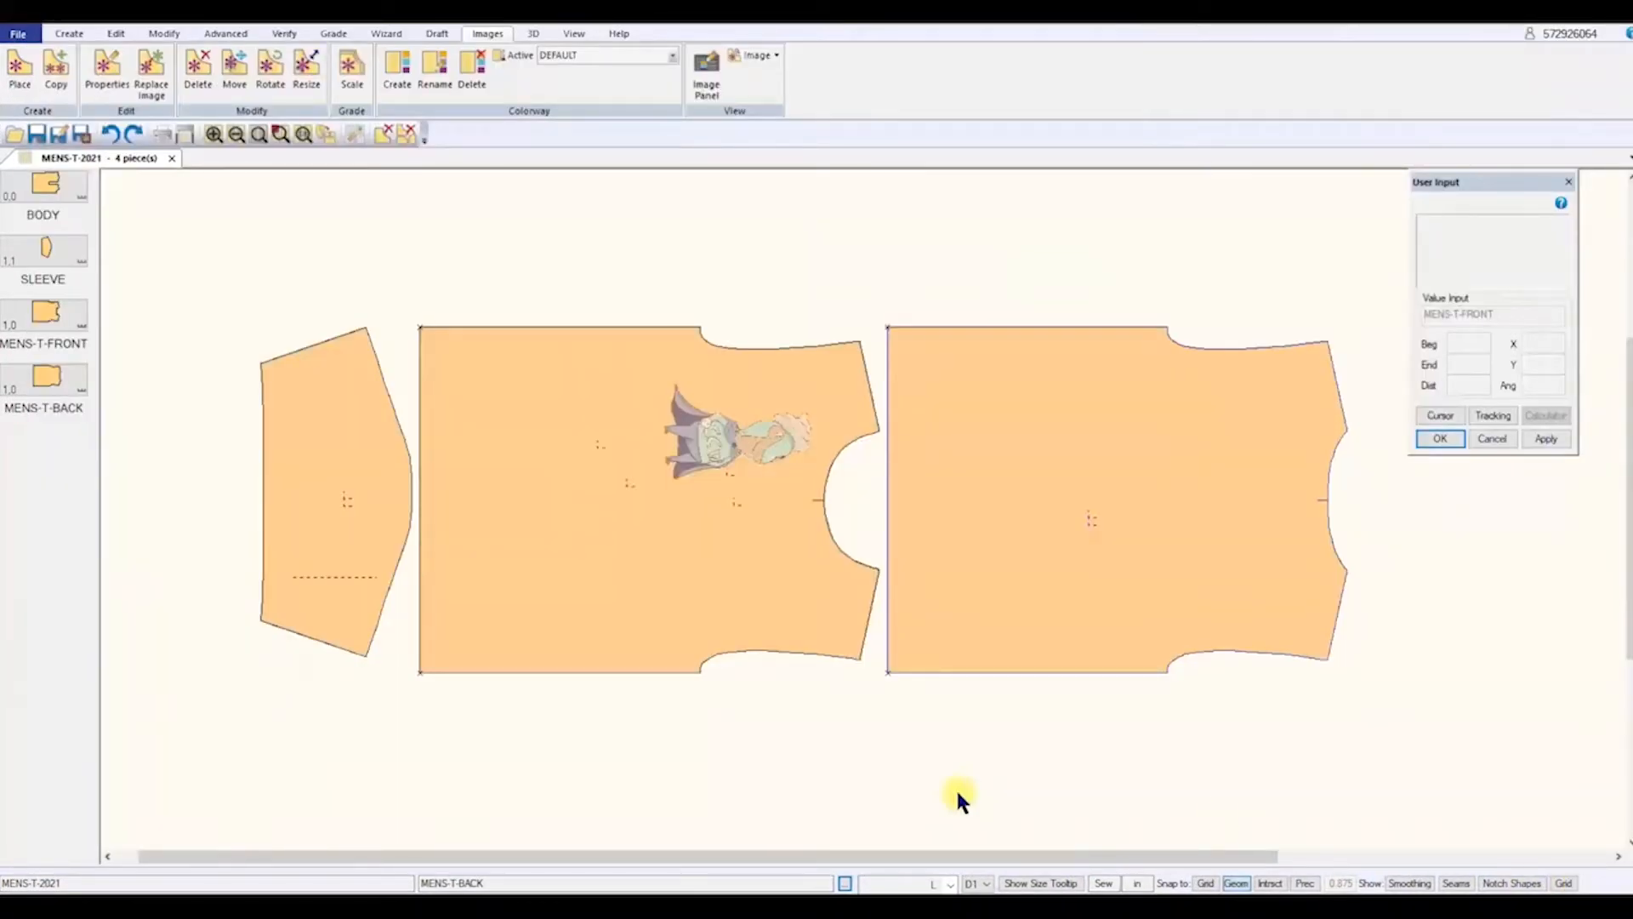
- Switch the active colorway to PINK, and create a new colorway named Blue from the empty colorway source
left_click(672, 55)
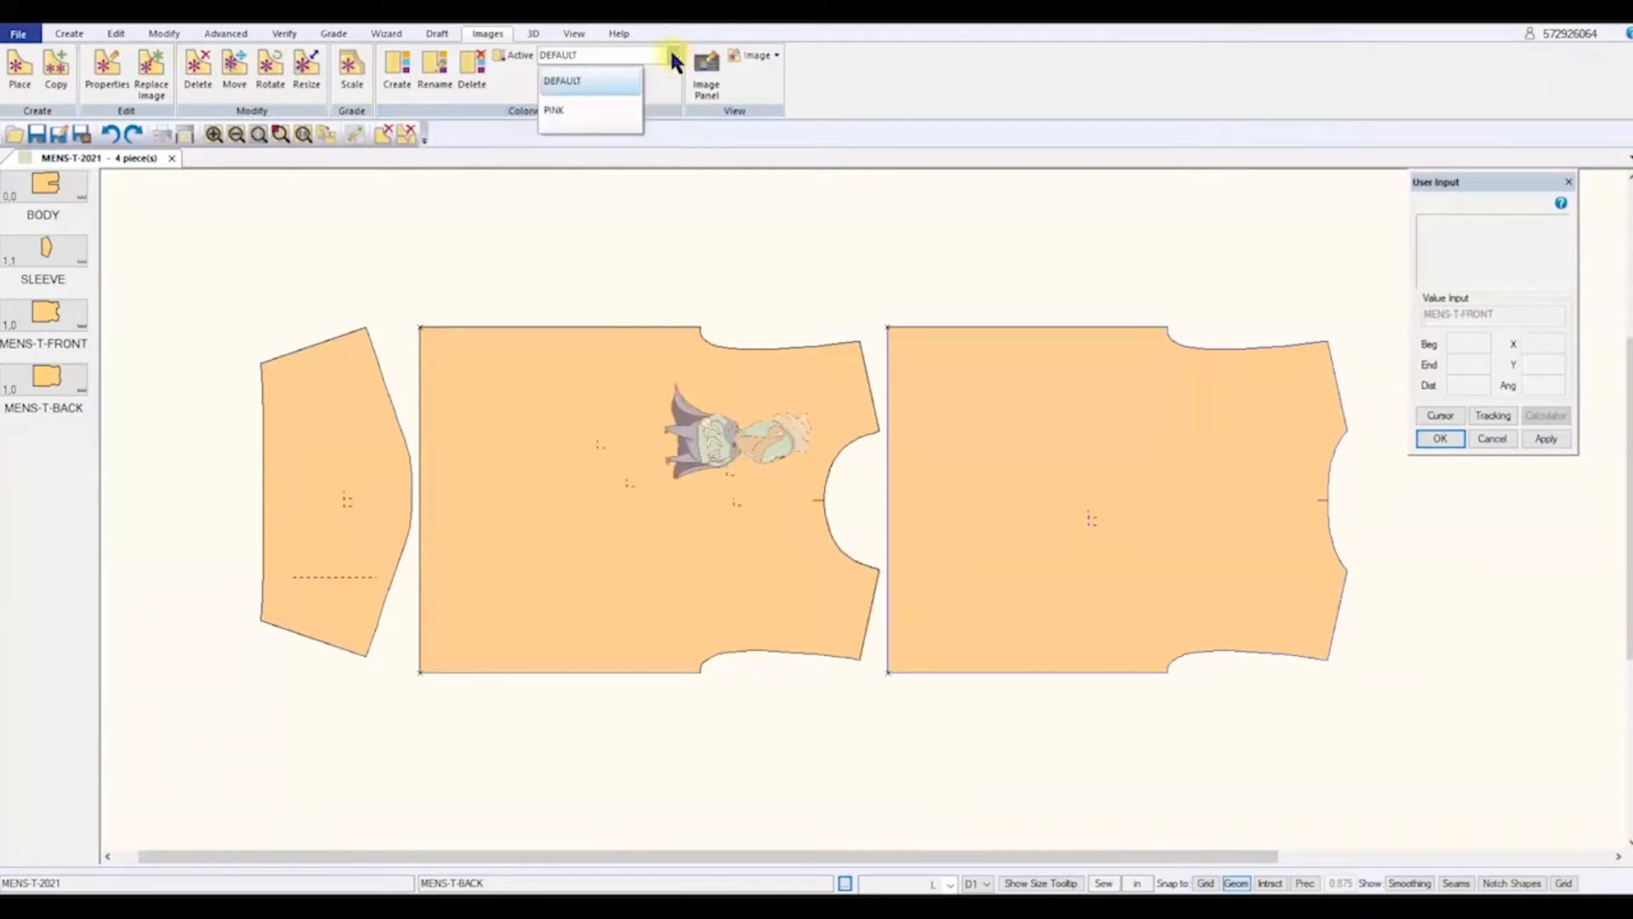
left_click(607, 111)
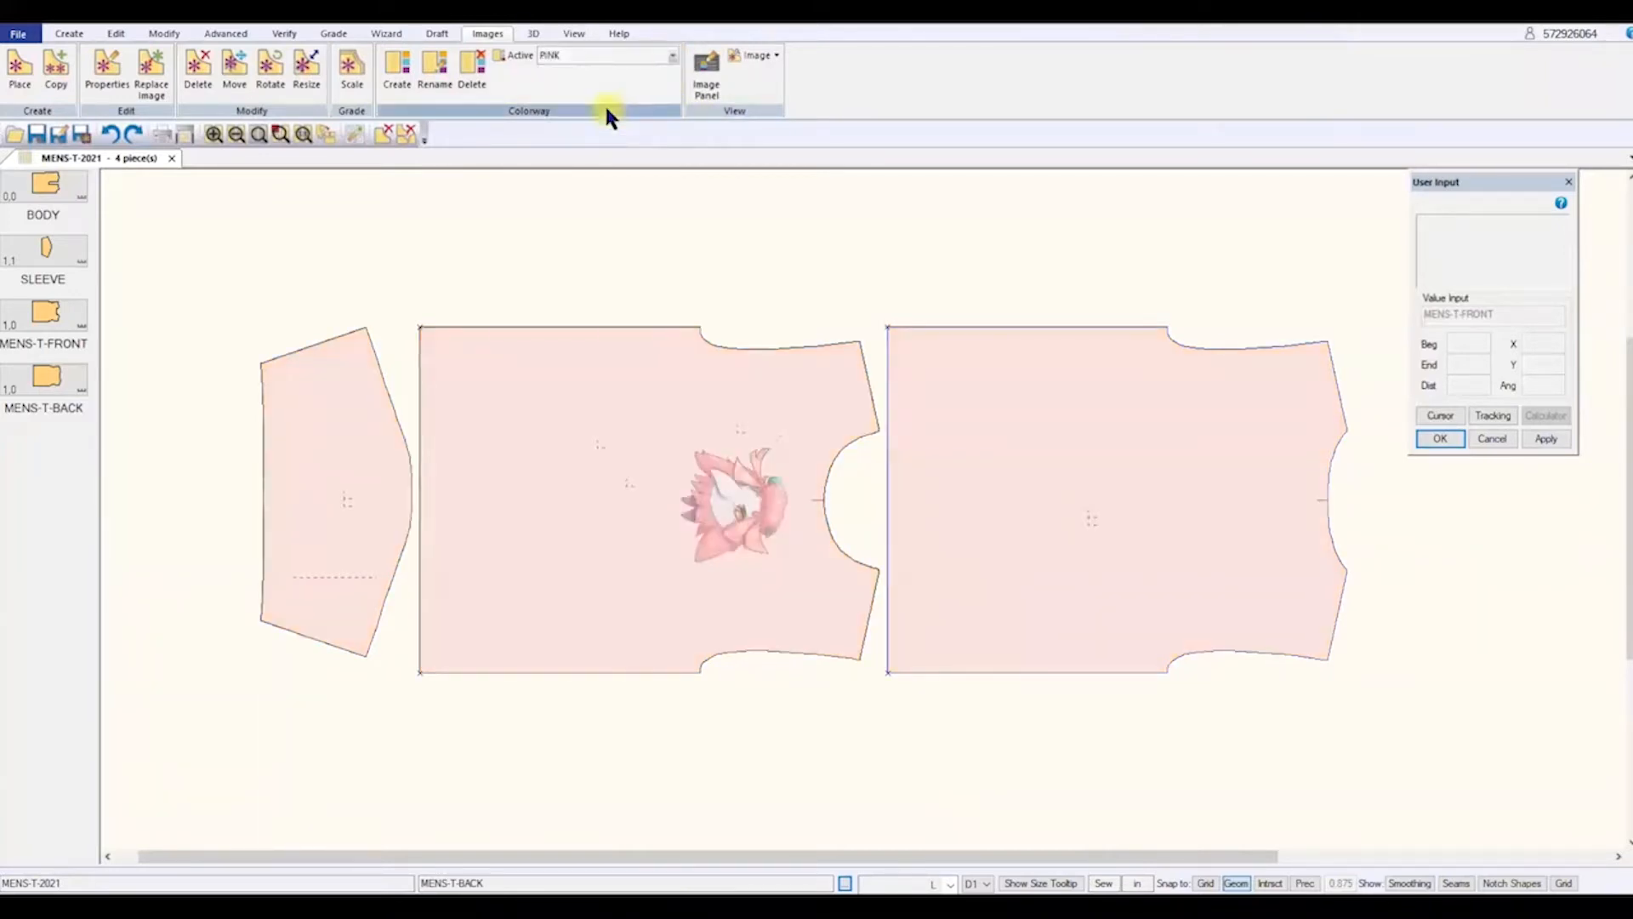
left_click(396, 77)
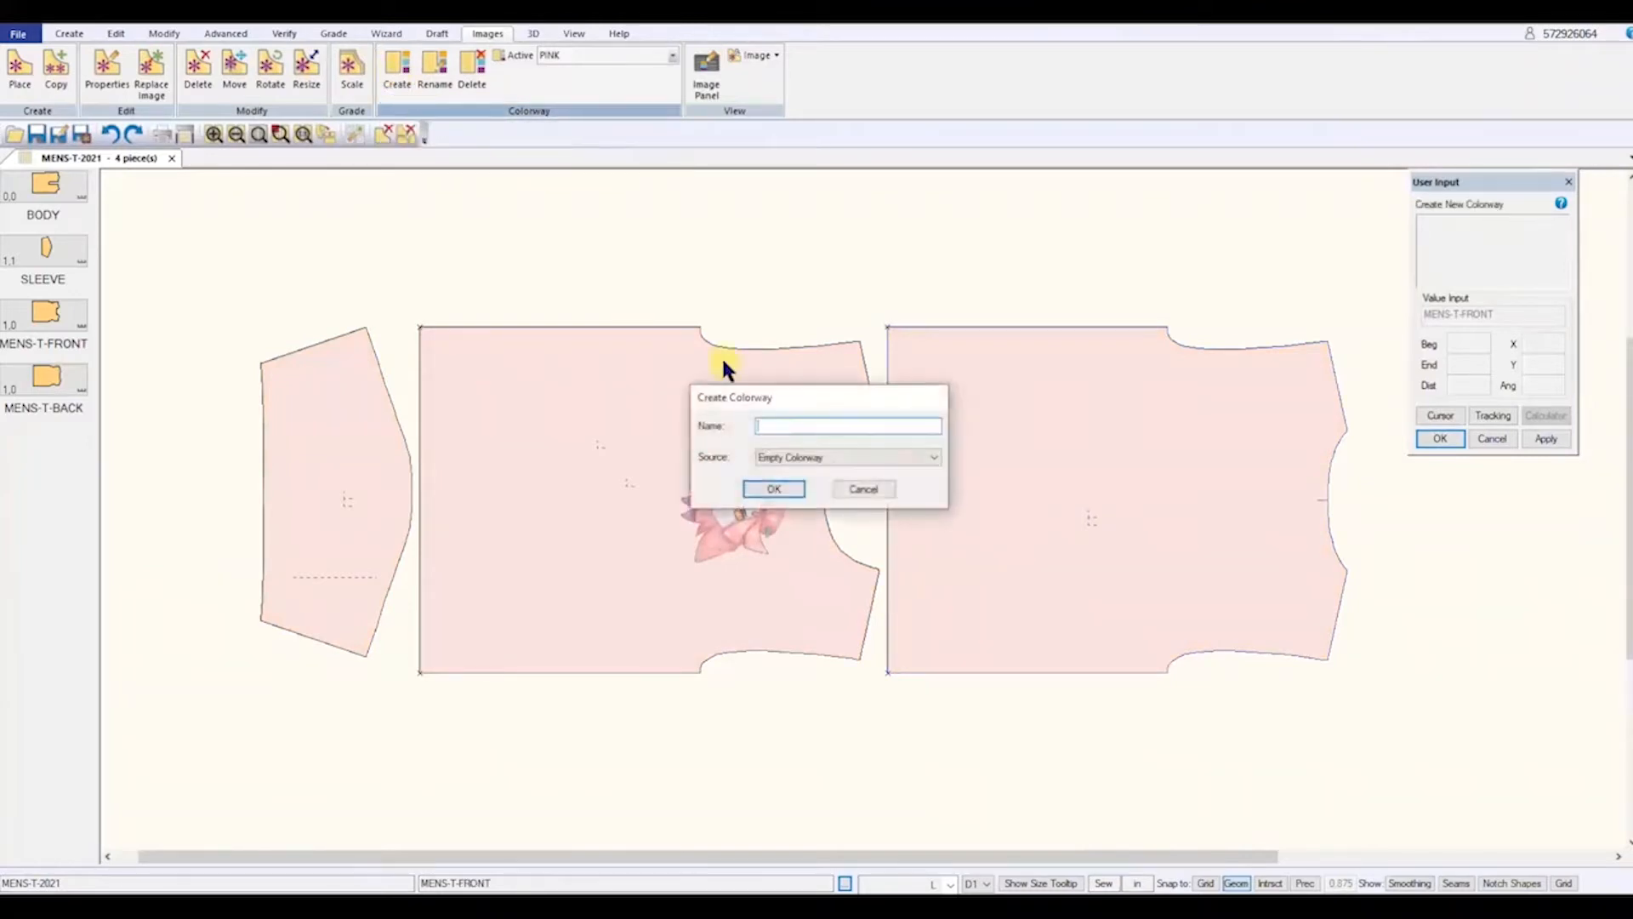
type("Blue")
left_click(778, 488)
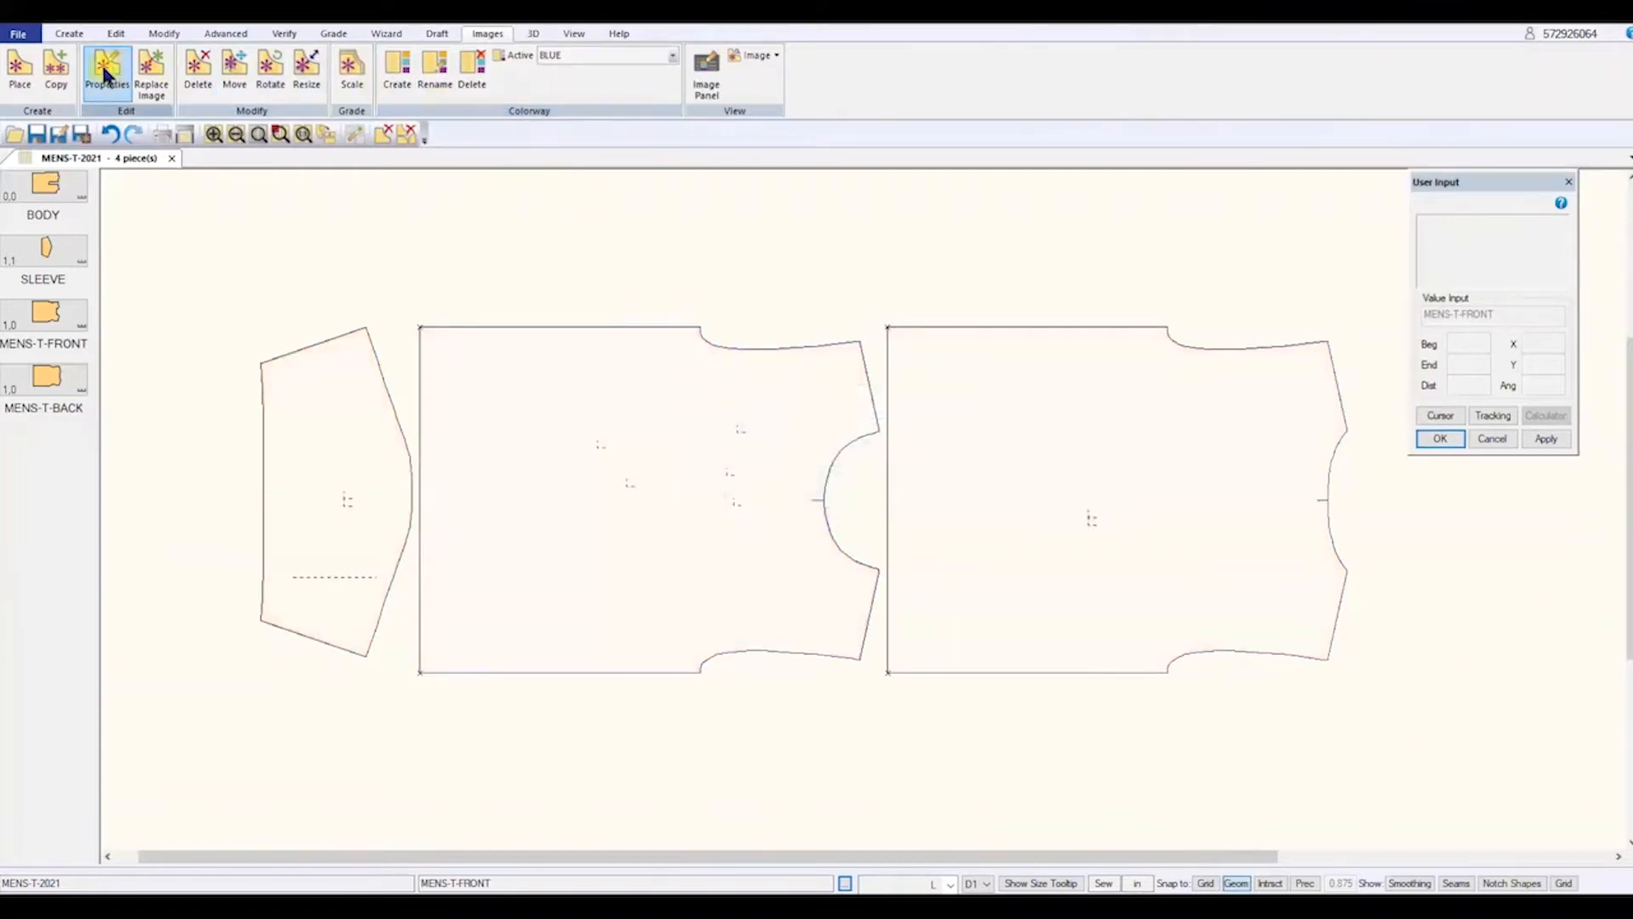
- Place the BLUE-2E3192 image as a trim on the front piece, using the sRGB IEC61966-2.1 source profile
left_click(25, 68)
left_click(1426, 330)
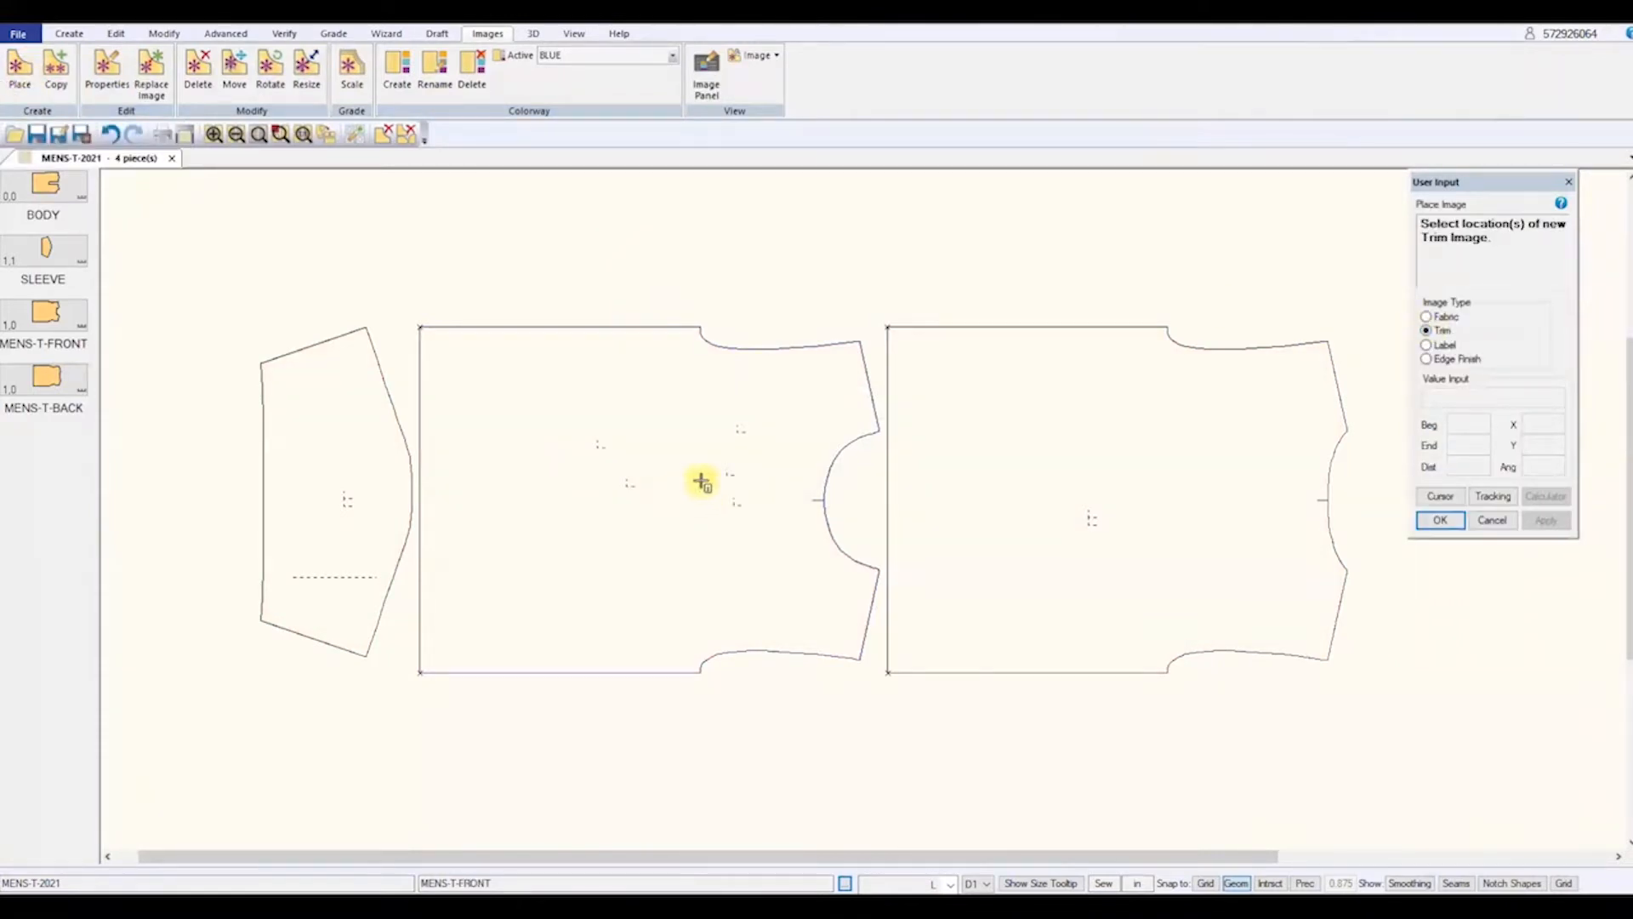
left_click(639, 487)
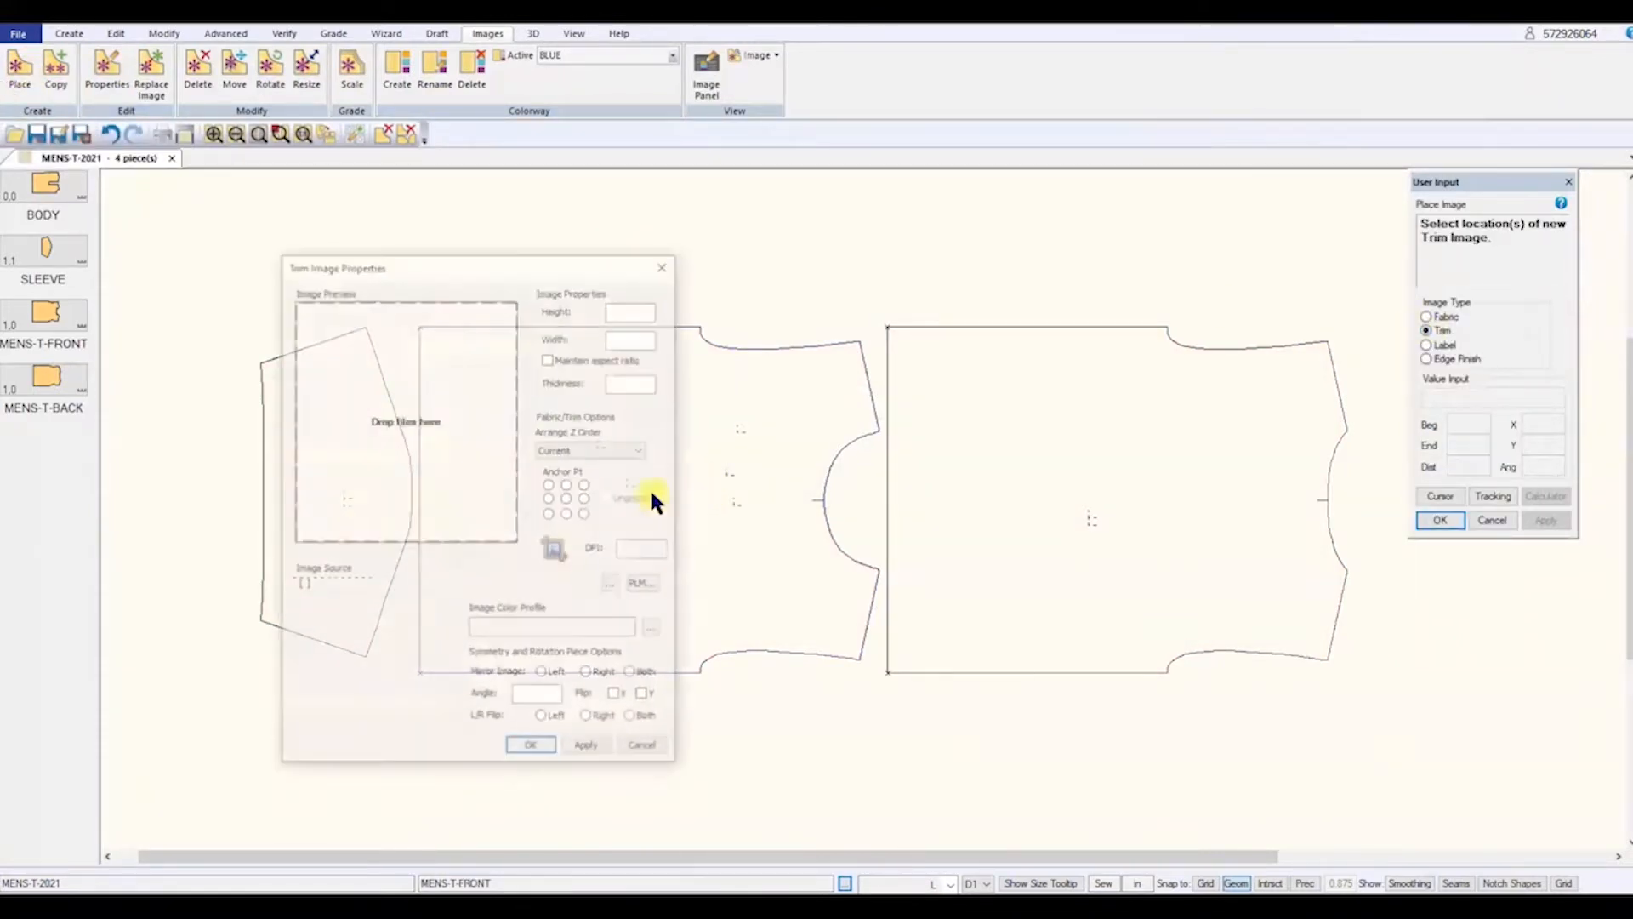
left_click(613, 586)
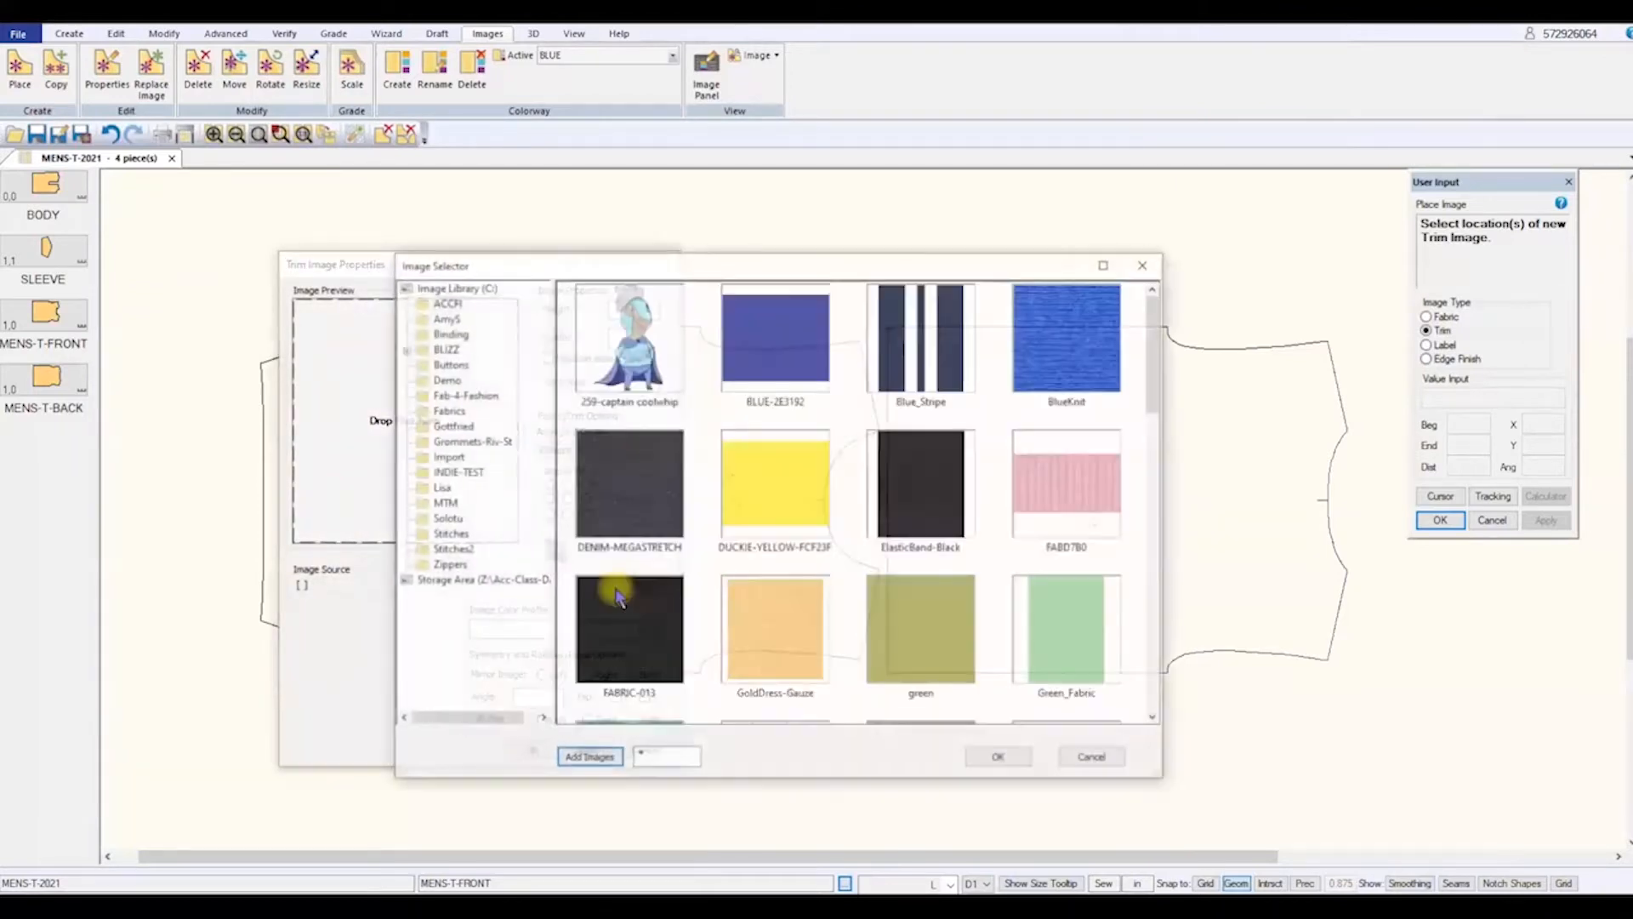
left_click(781, 346)
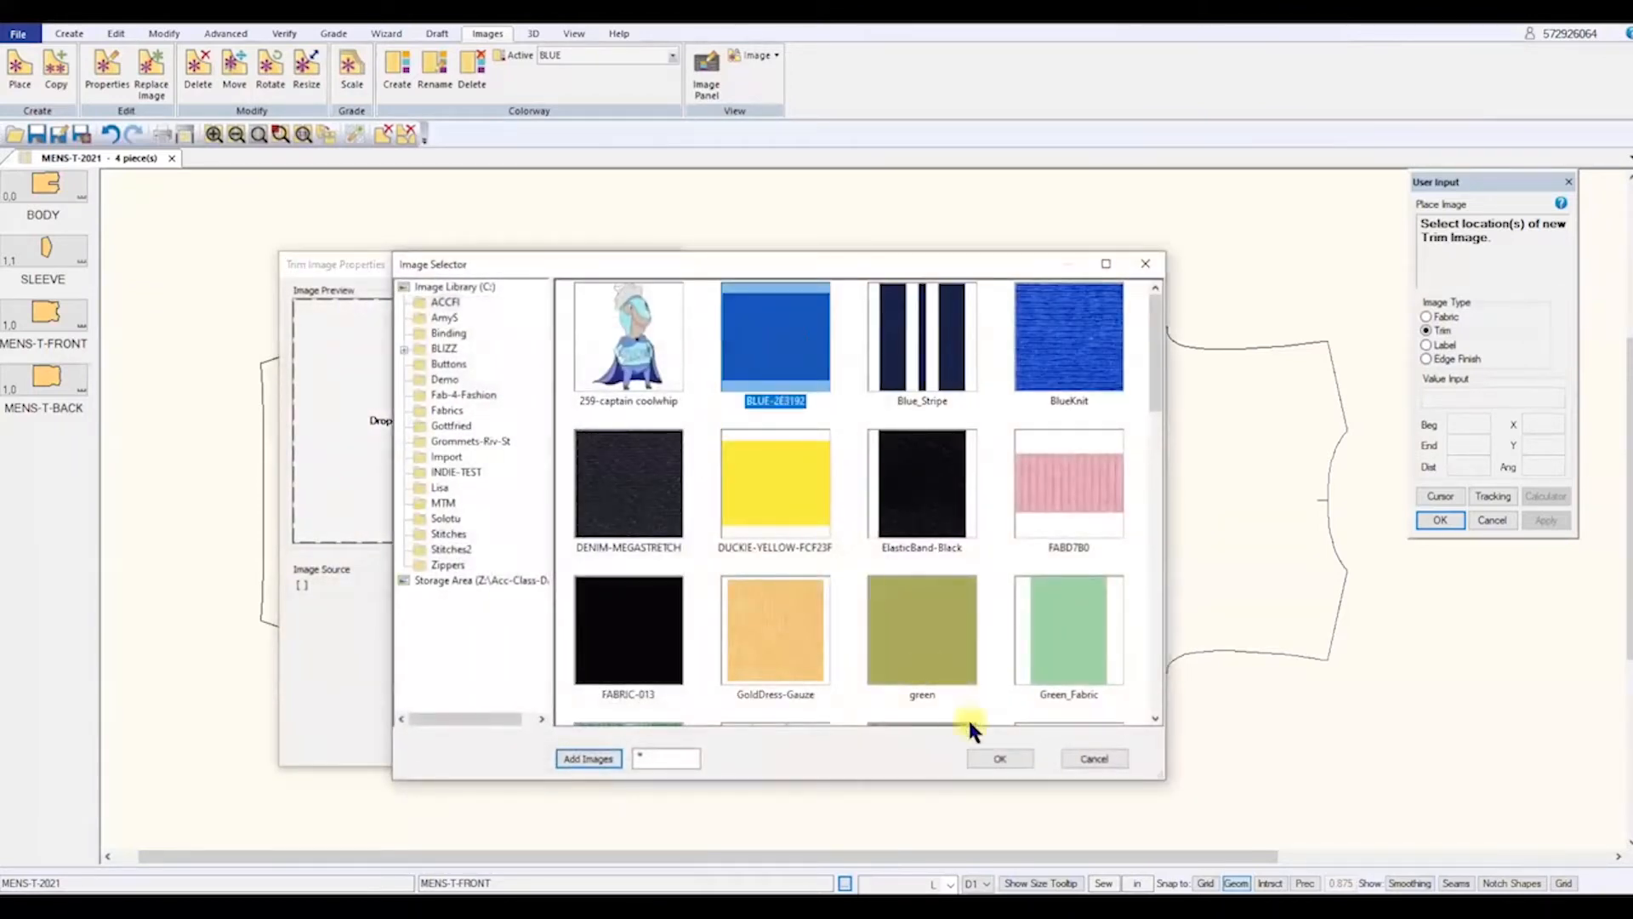
left_click(1000, 758)
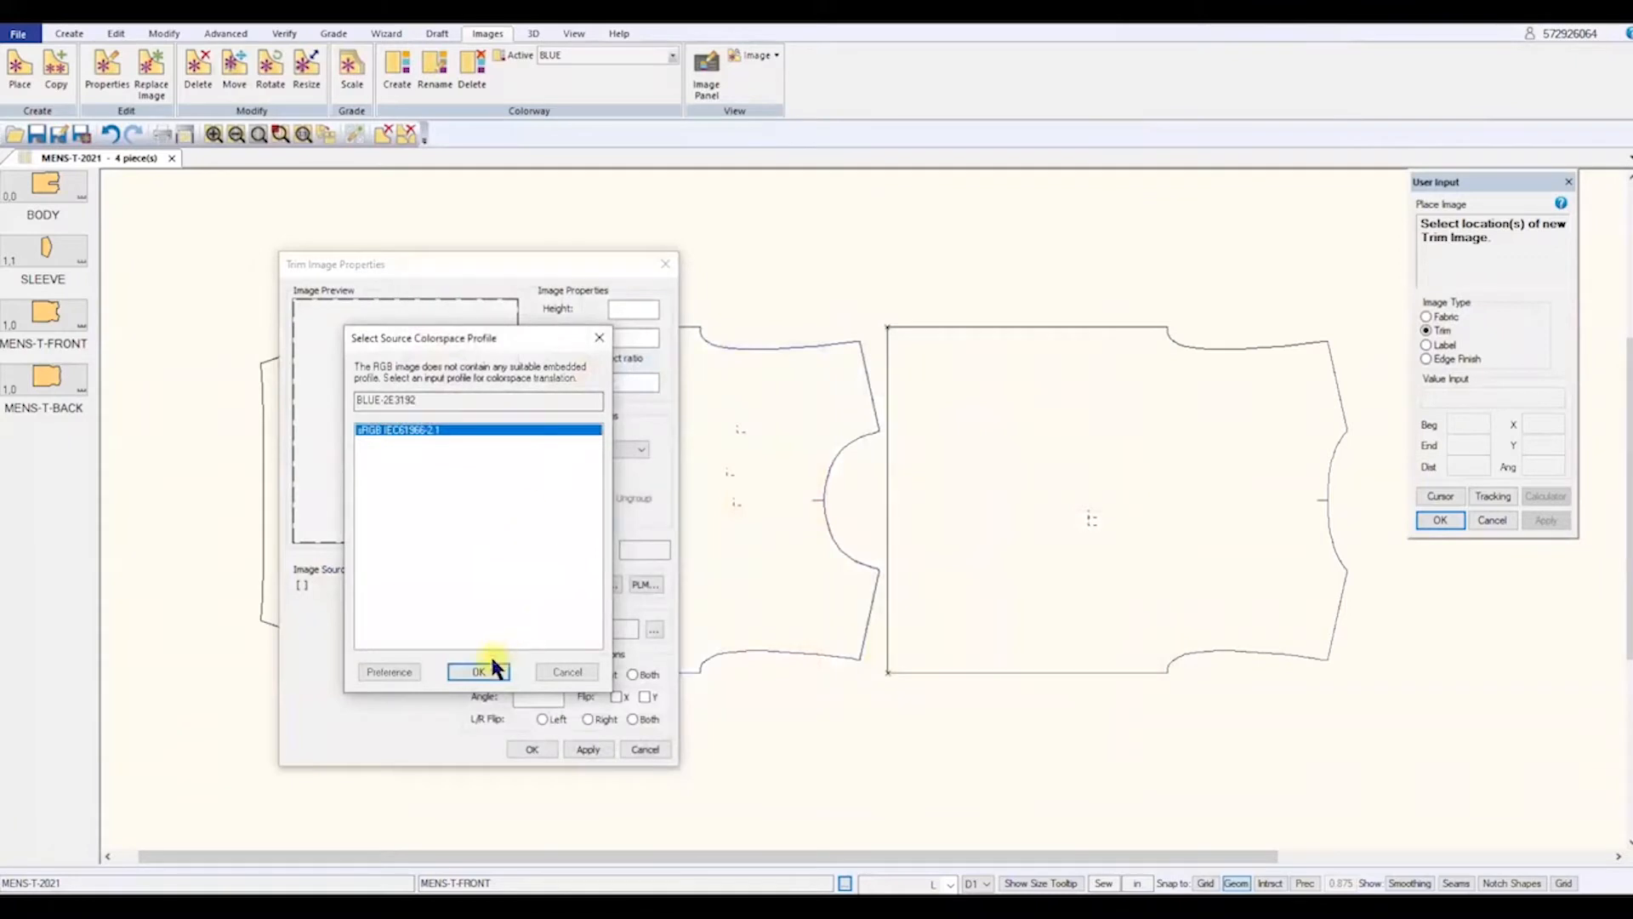
left_click(490, 664)
- Set the blue trim image's height to 36 with its aspect ratio maintained
left_click_drag(640, 311, 593, 311)
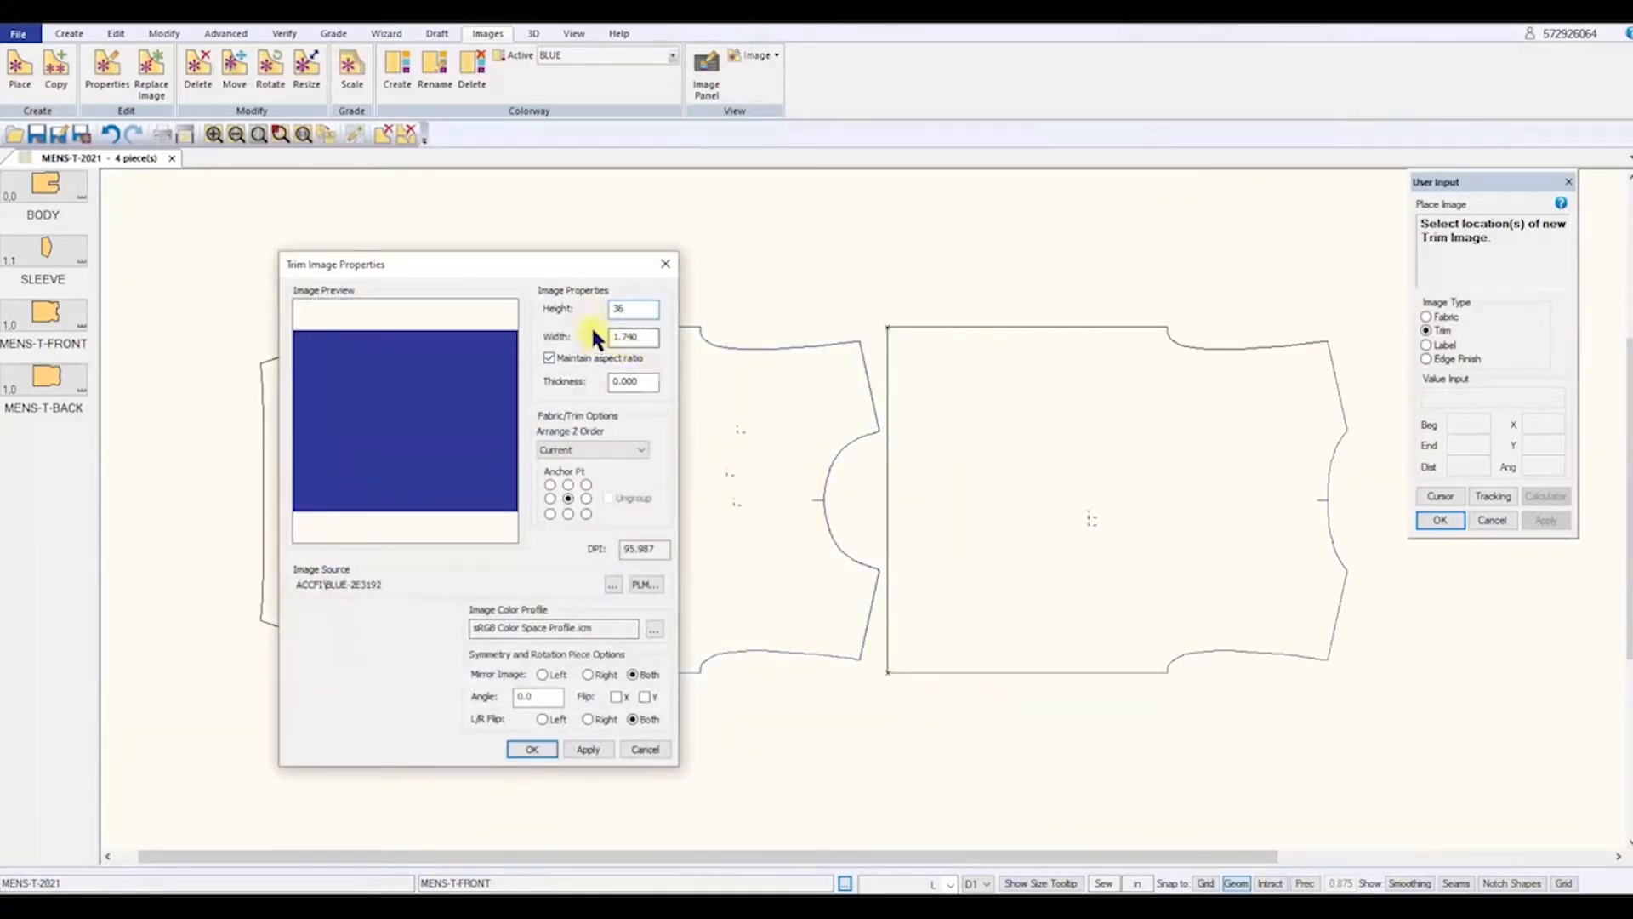
left_click(588, 747)
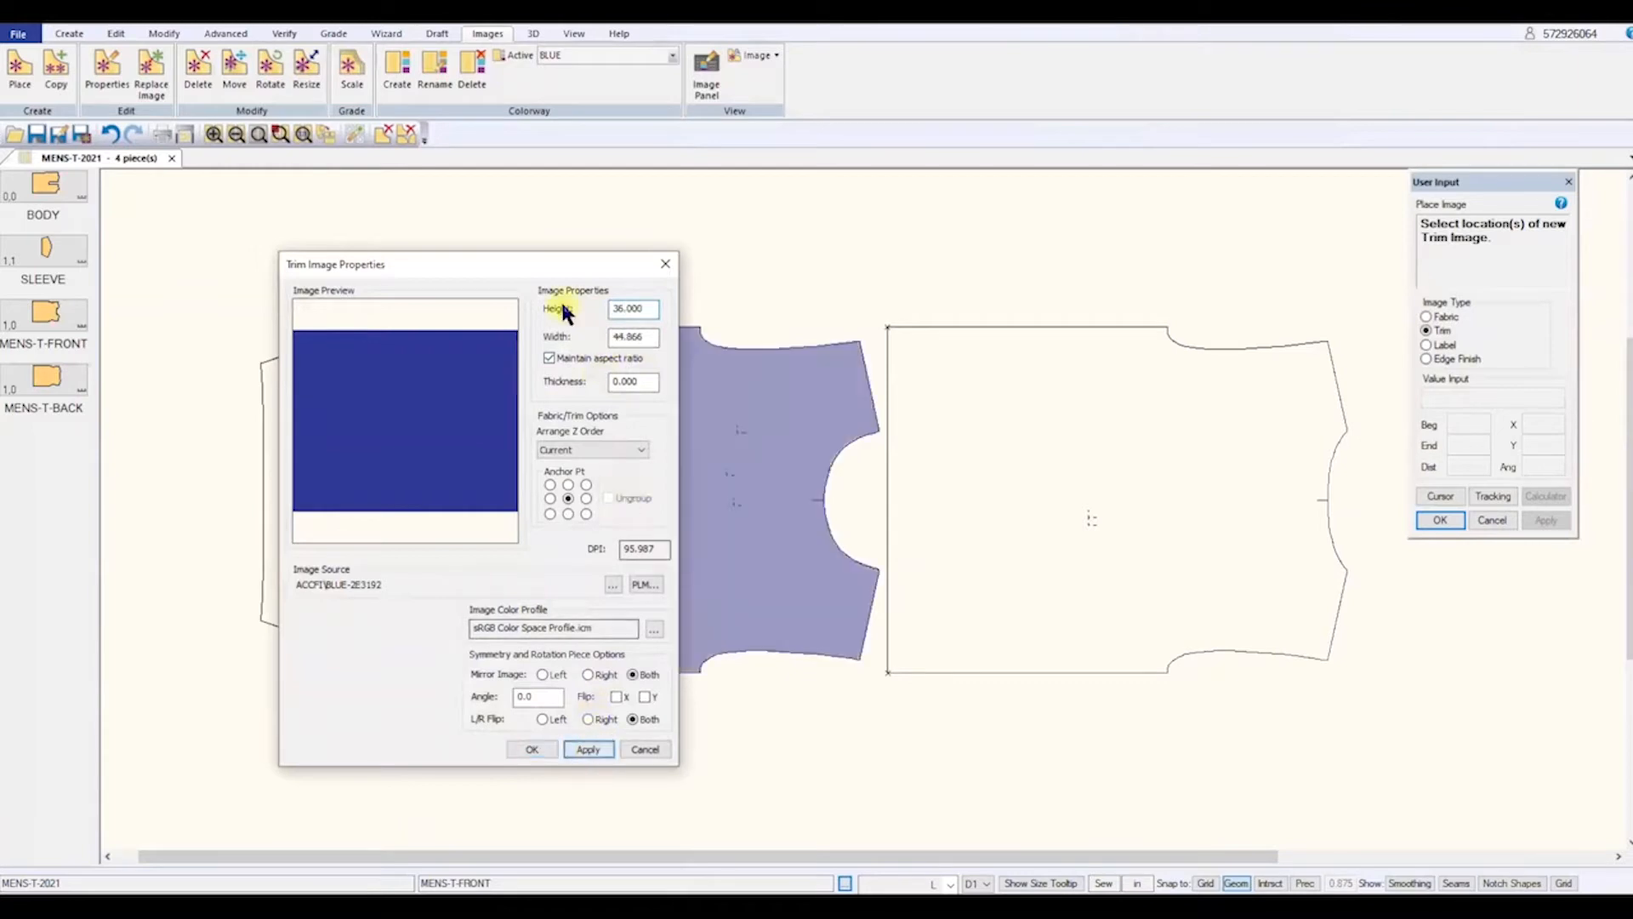
left_click(526, 749)
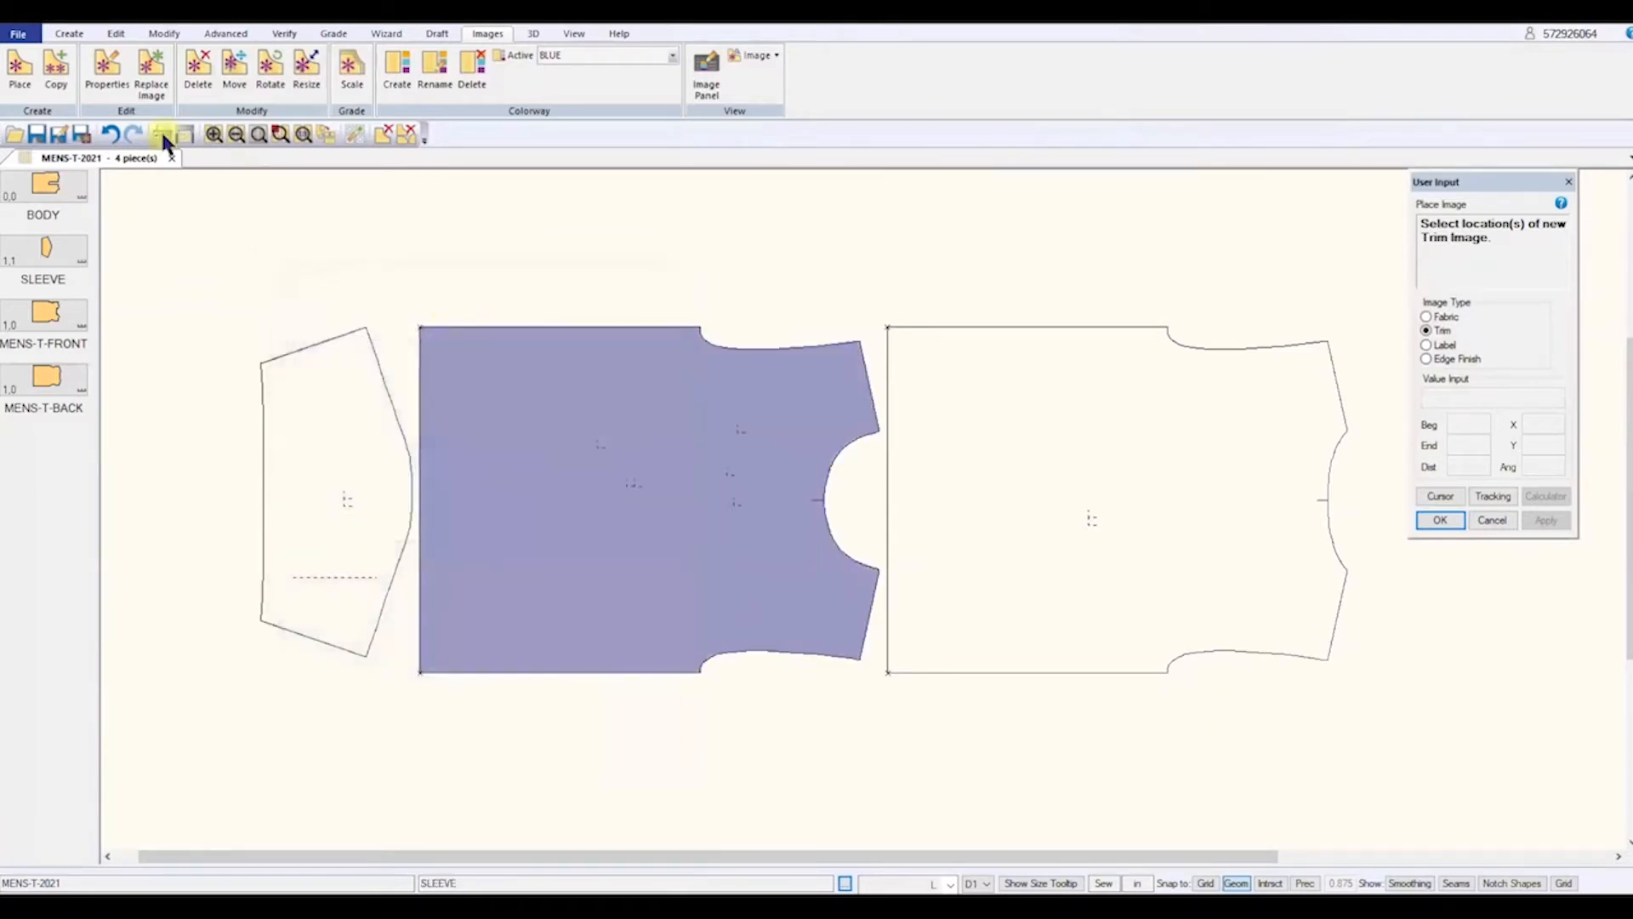
- Copy the blue trim image from the front piece onto the back piece and the sleeve
left_click(58, 68)
left_click(660, 354)
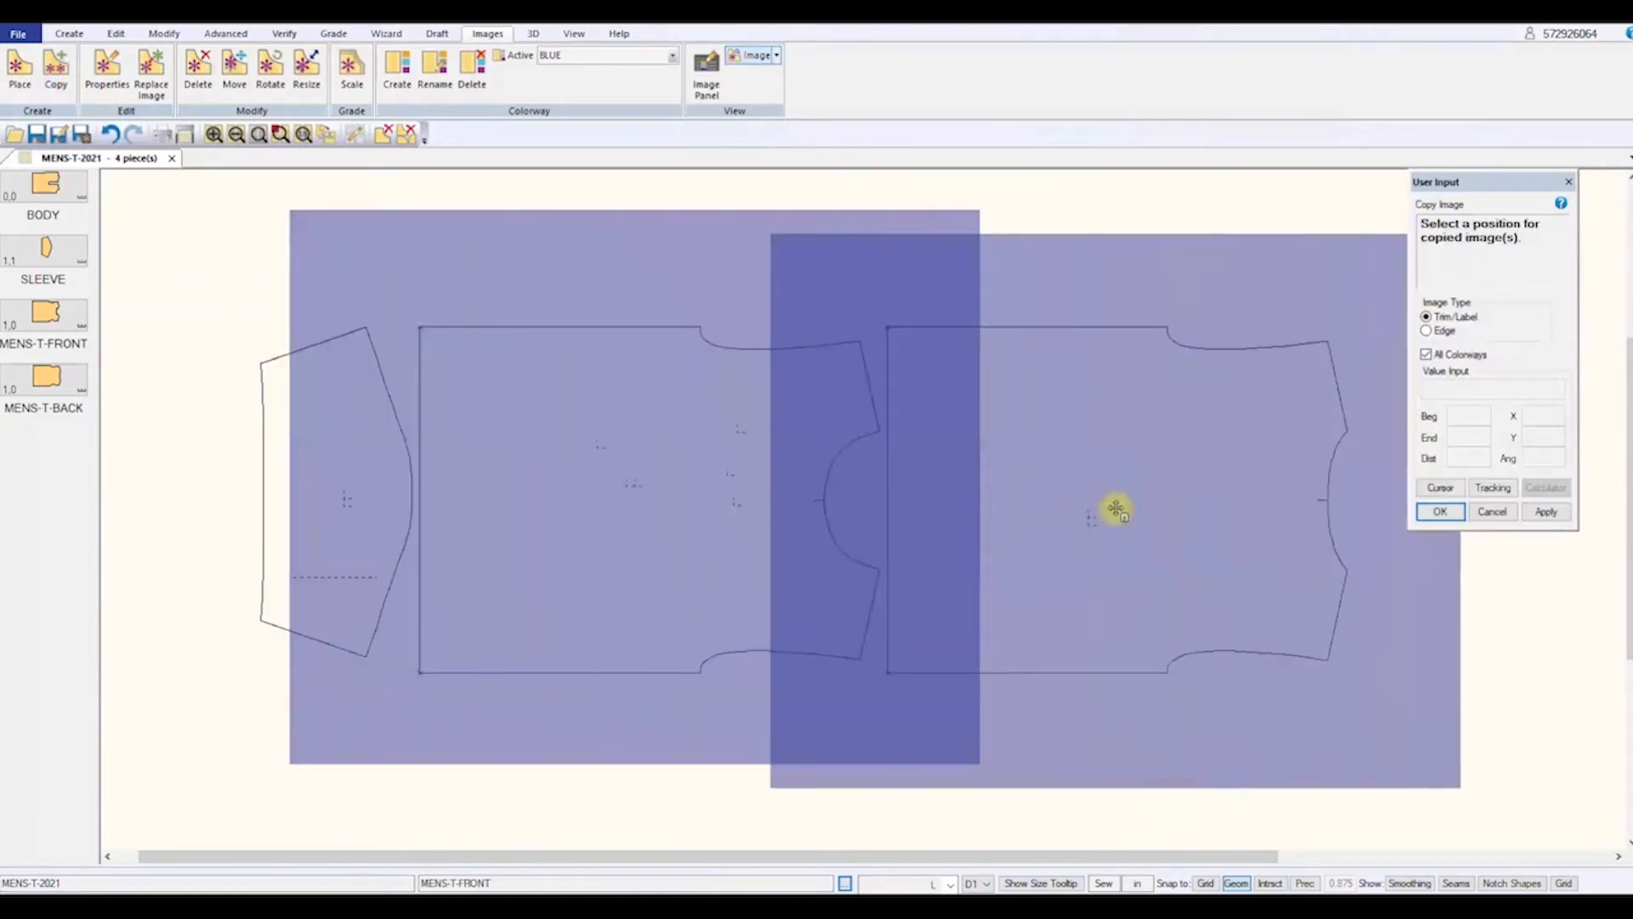
left_click(1096, 513)
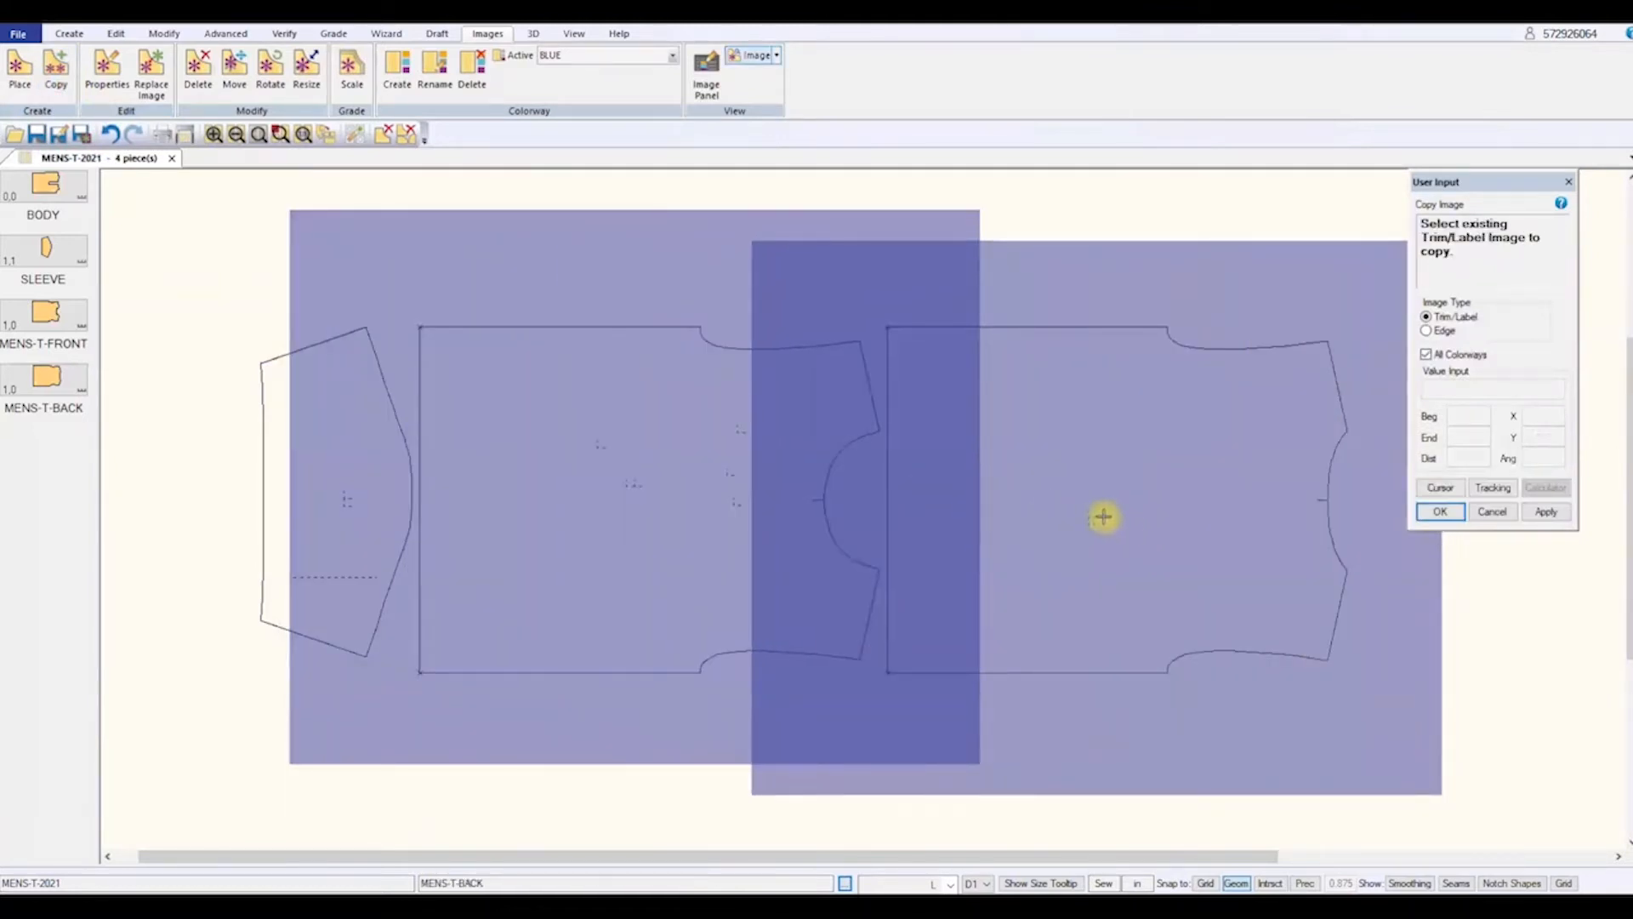
left_click(1103, 517)
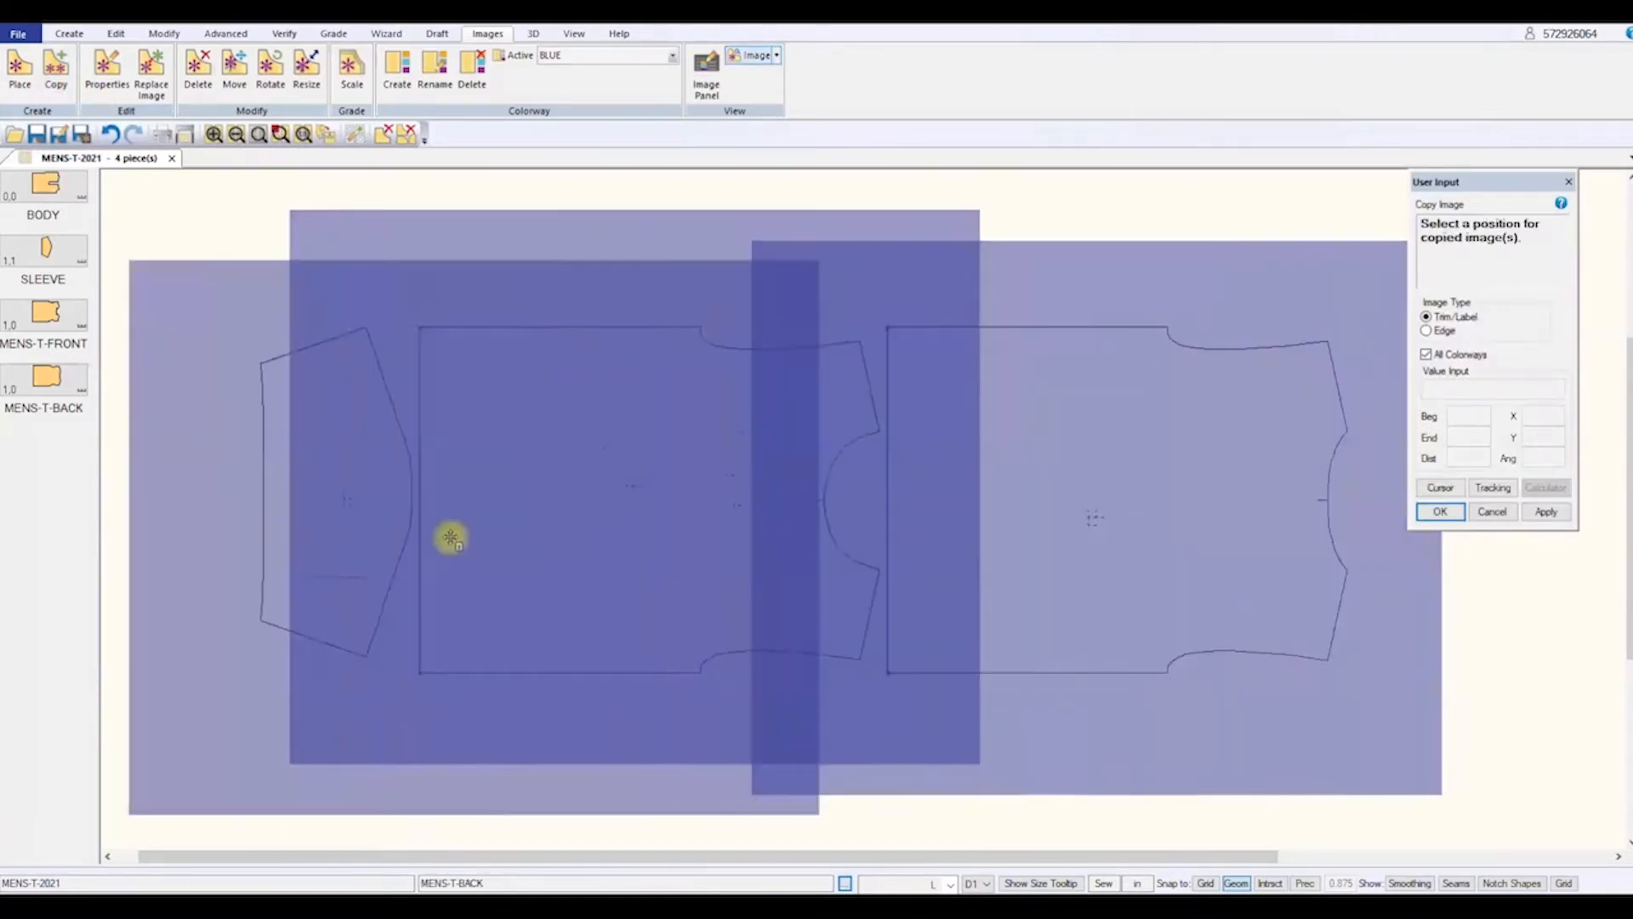
left_click(350, 504)
right_click(350, 506)
left_click(351, 508)
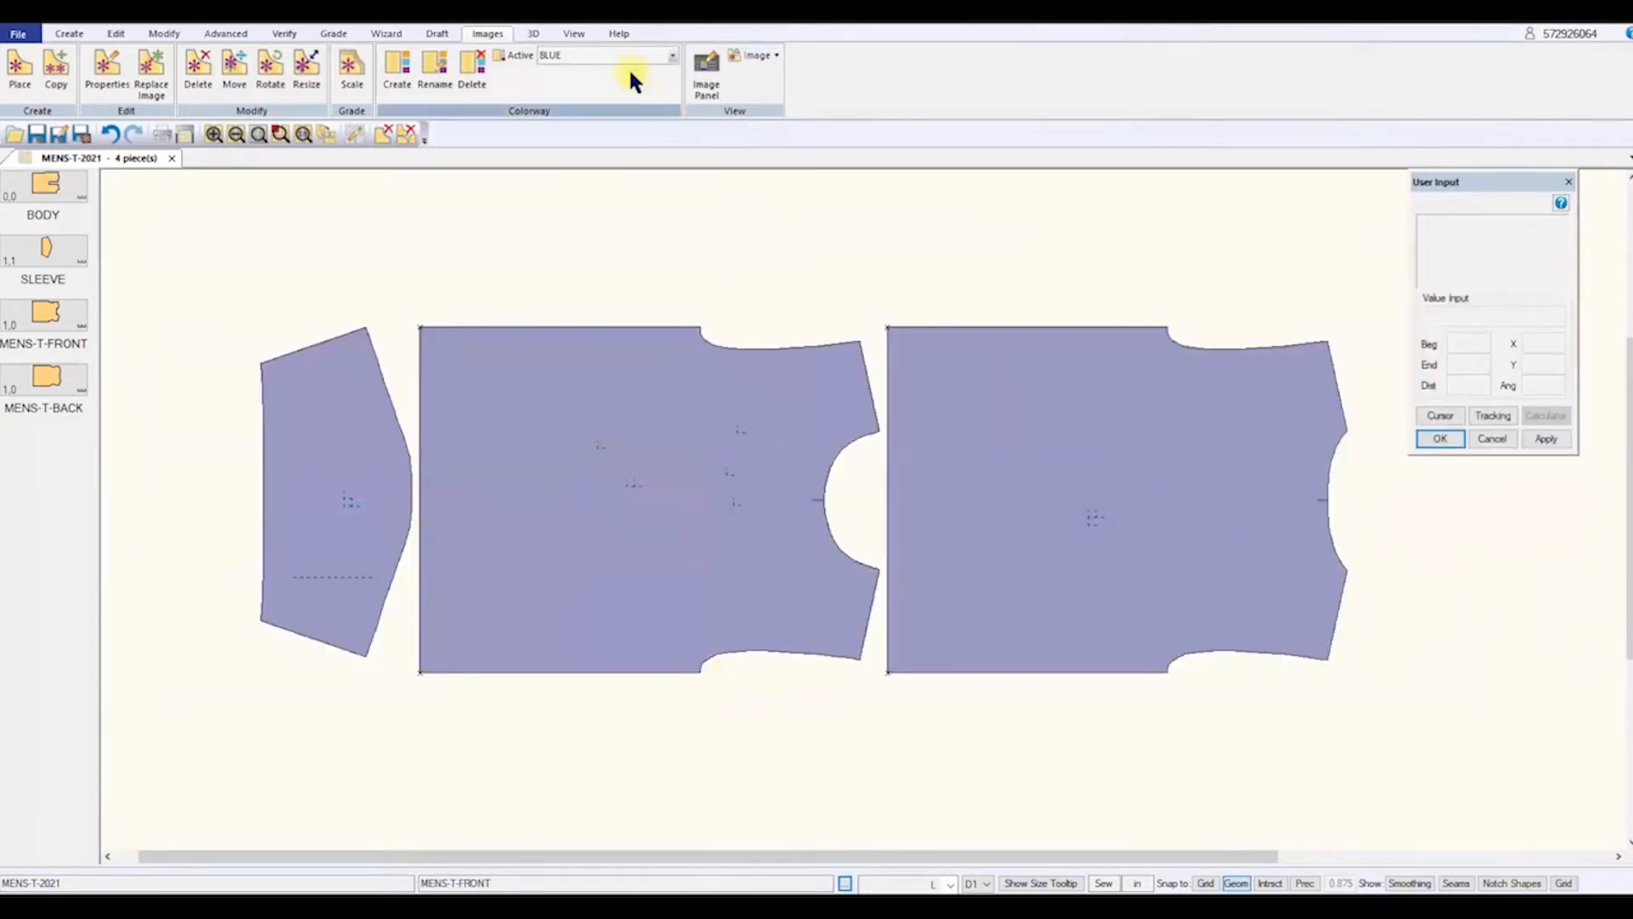
- Place the "Gretta take 2" image as a trim on the chest of the front piece, accepting the suggested source color profile
left_click(21, 68)
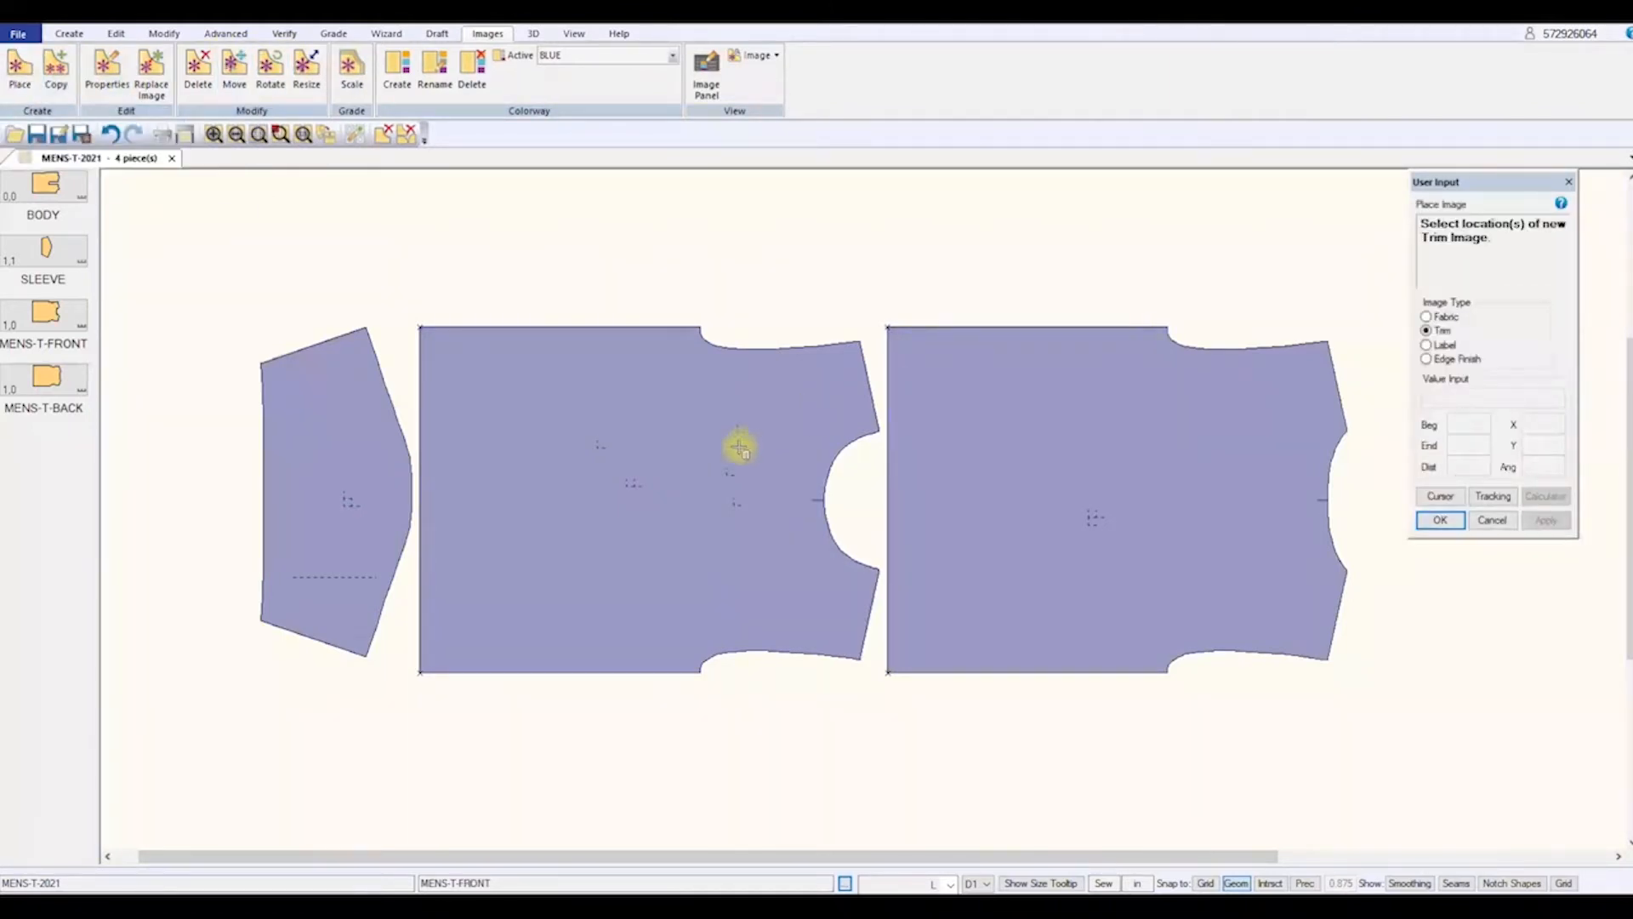
left_click(721, 476)
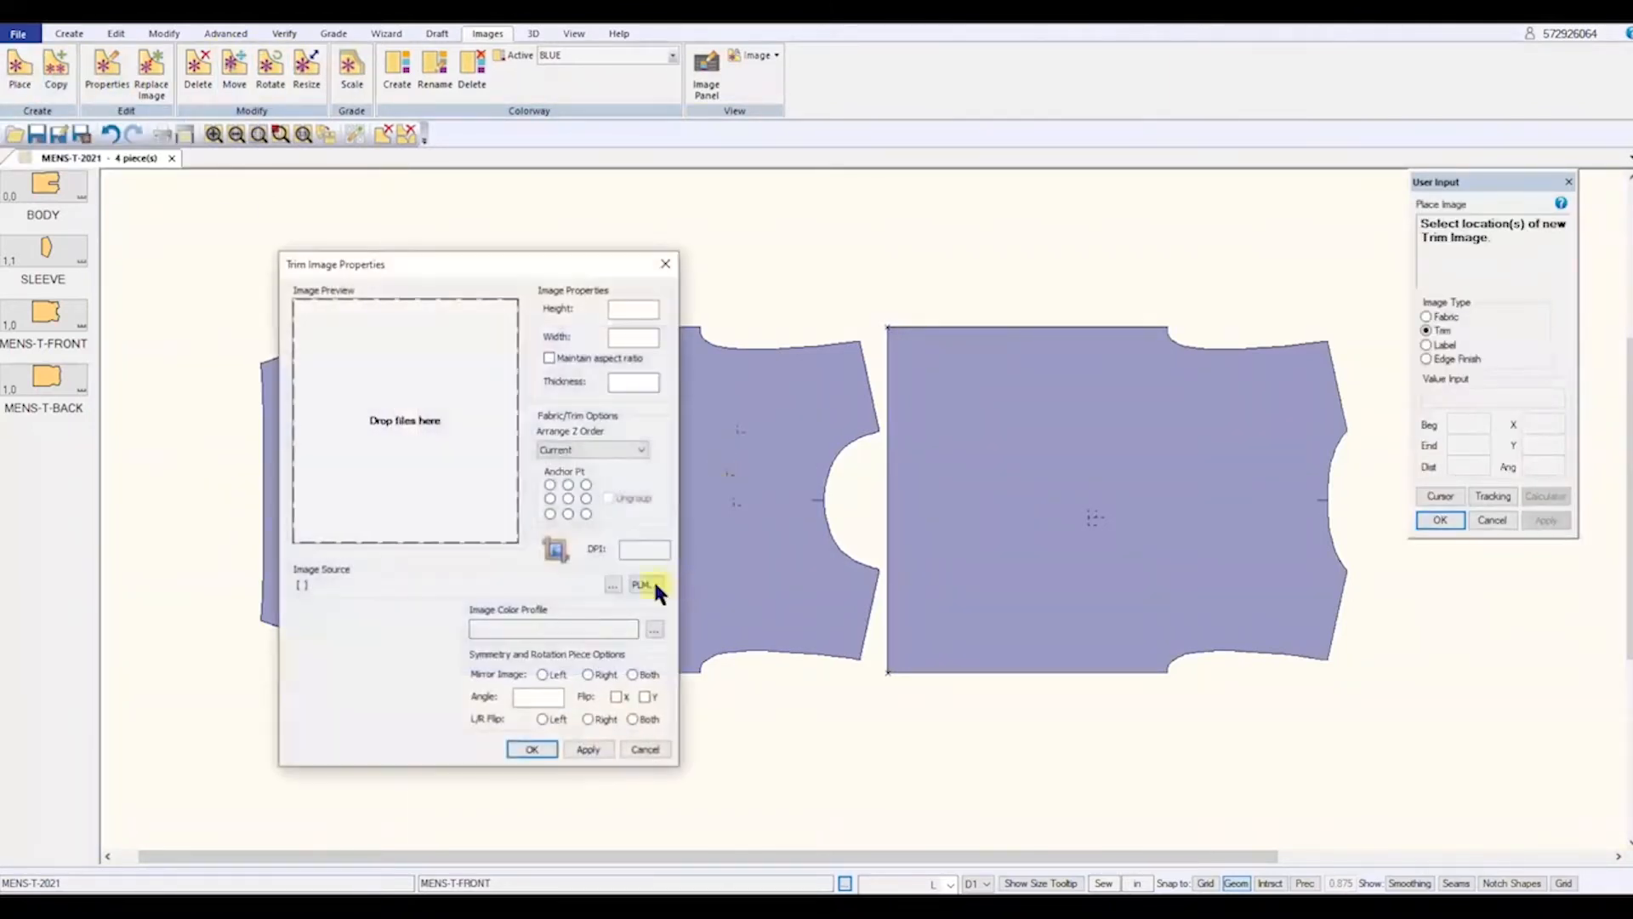
left_click(612, 583)
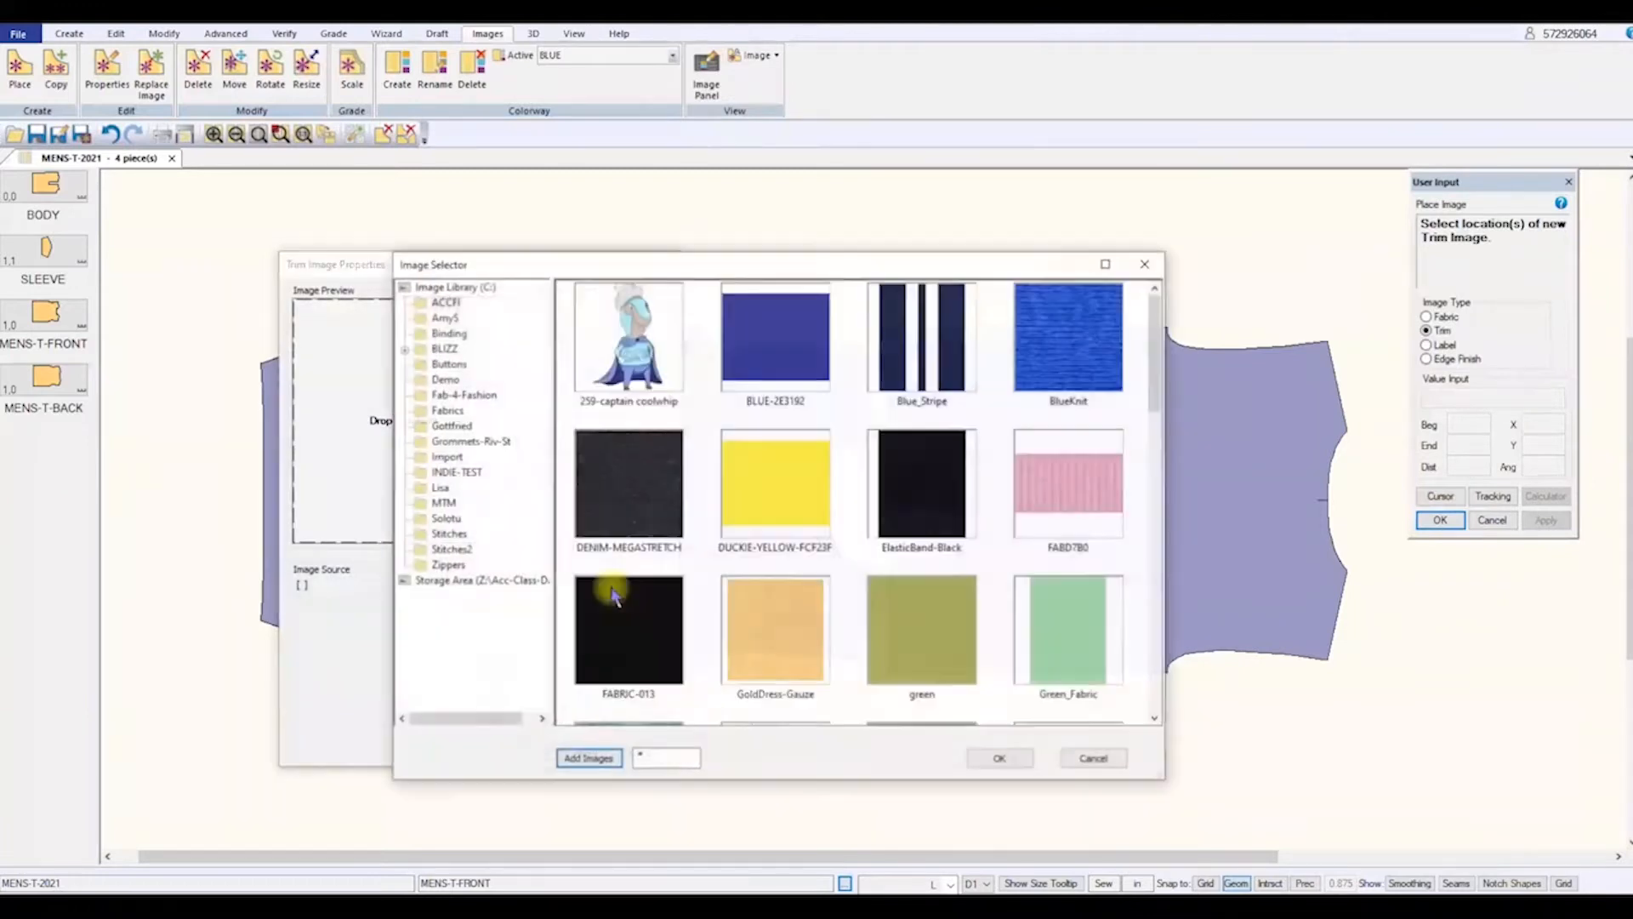
scroll(870, 475, "down", 3)
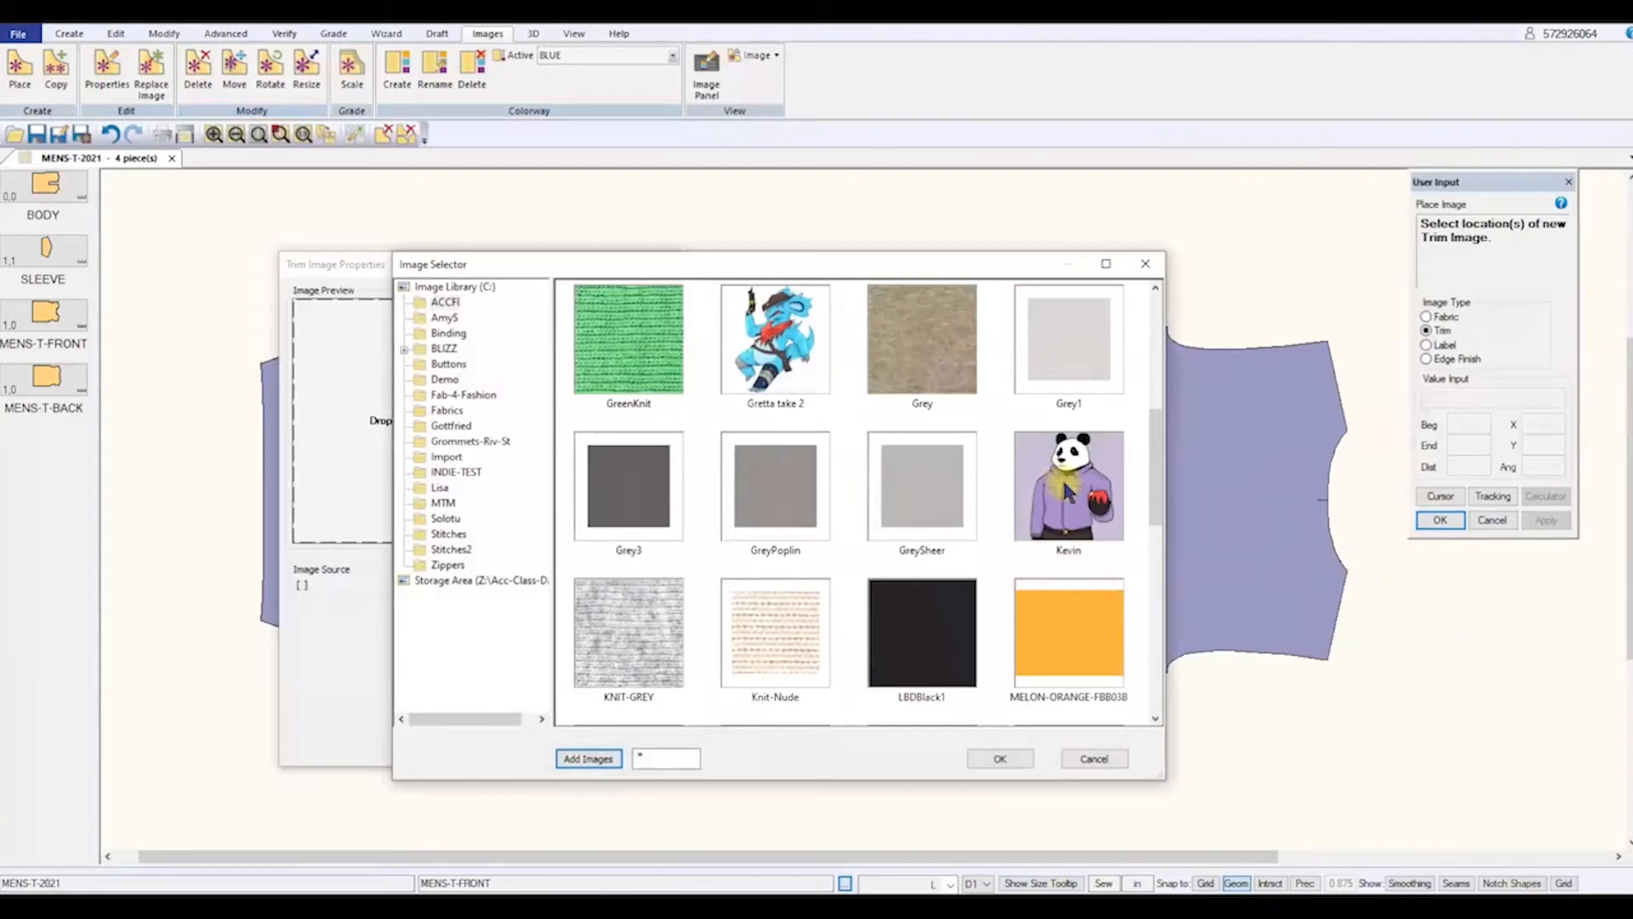
left_click(783, 349)
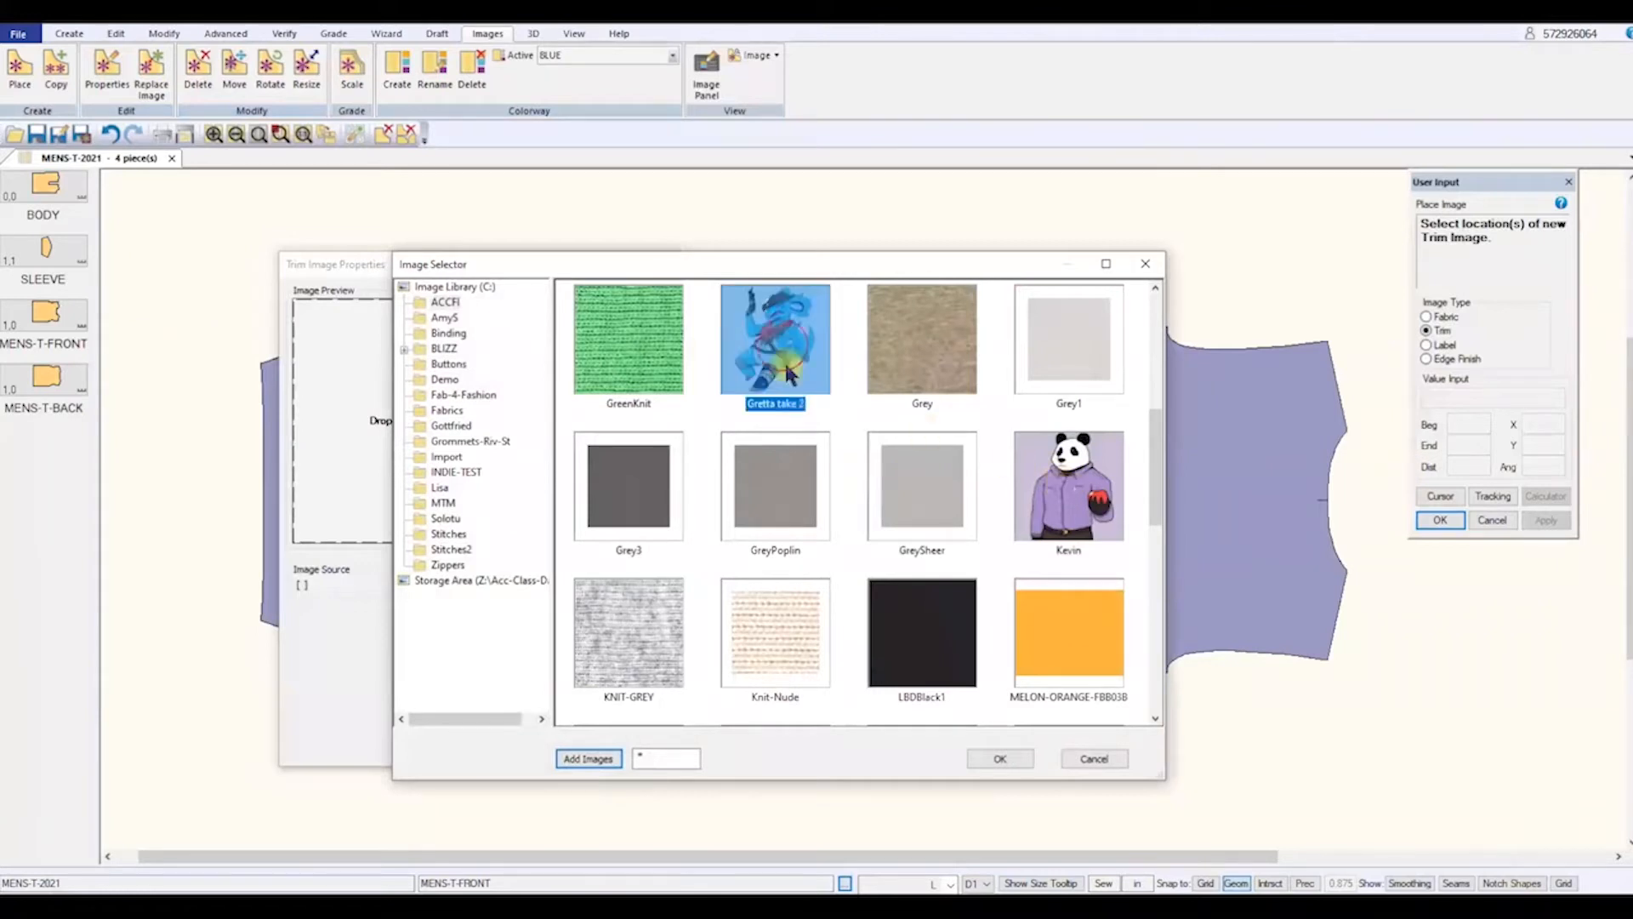
left_click(1002, 758)
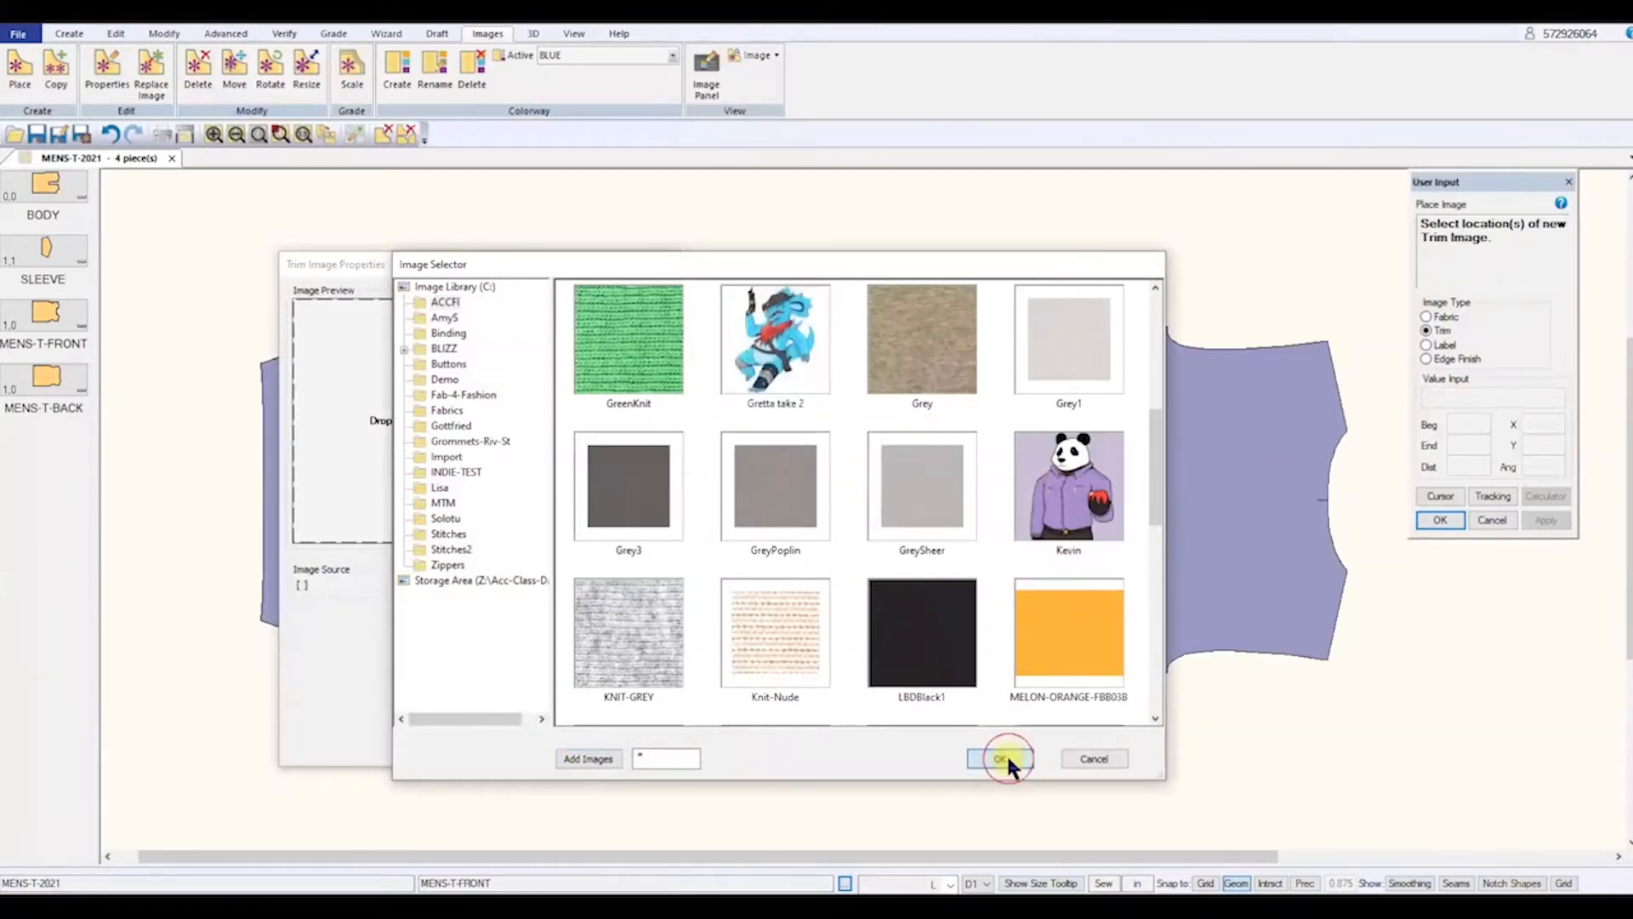
left_click(479, 672)
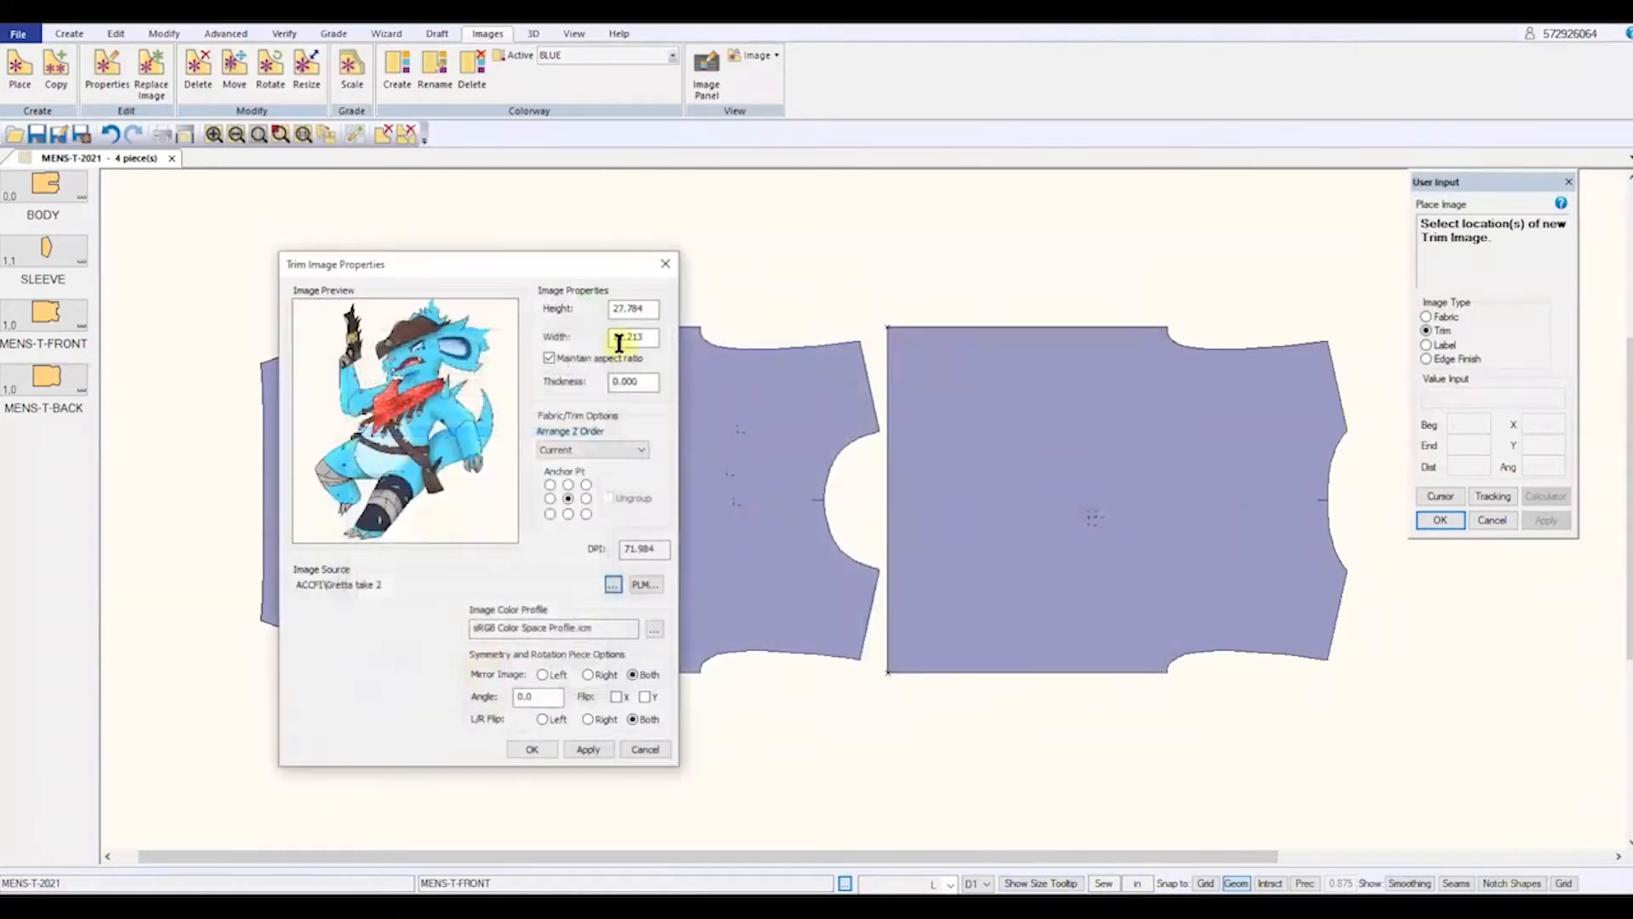
- Set the character image's angle to 90 and its height to 15 with the aspect ratio maintained
left_click_drag(549, 696, 477, 697)
type("90")
left_click(589, 748)
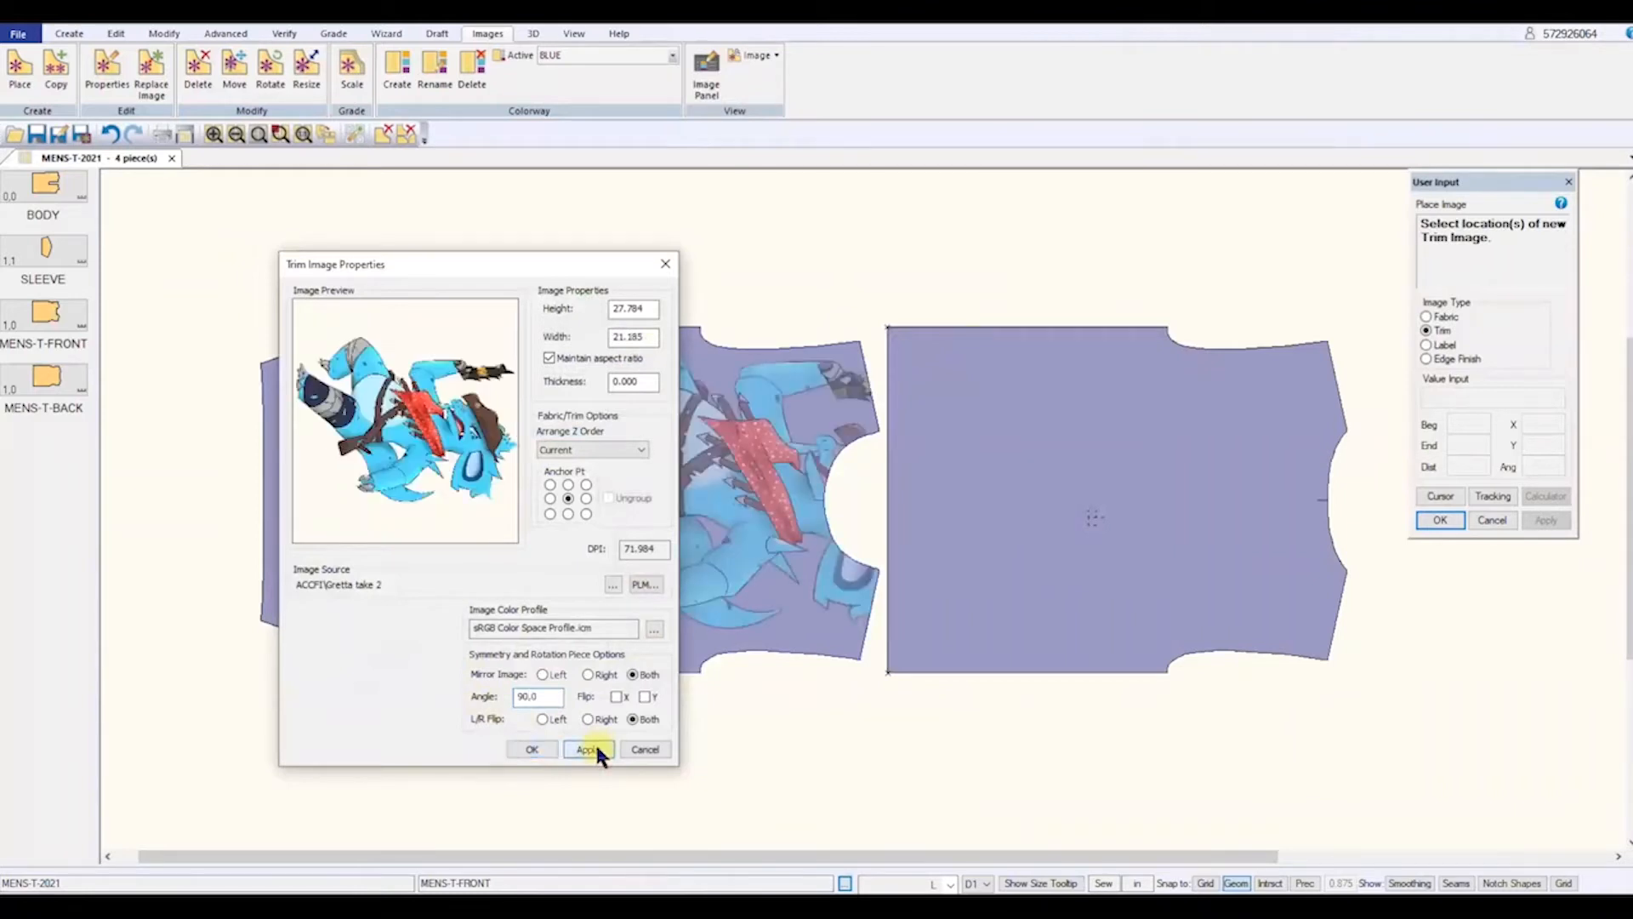
left_click_drag(577, 259, 1251, 239)
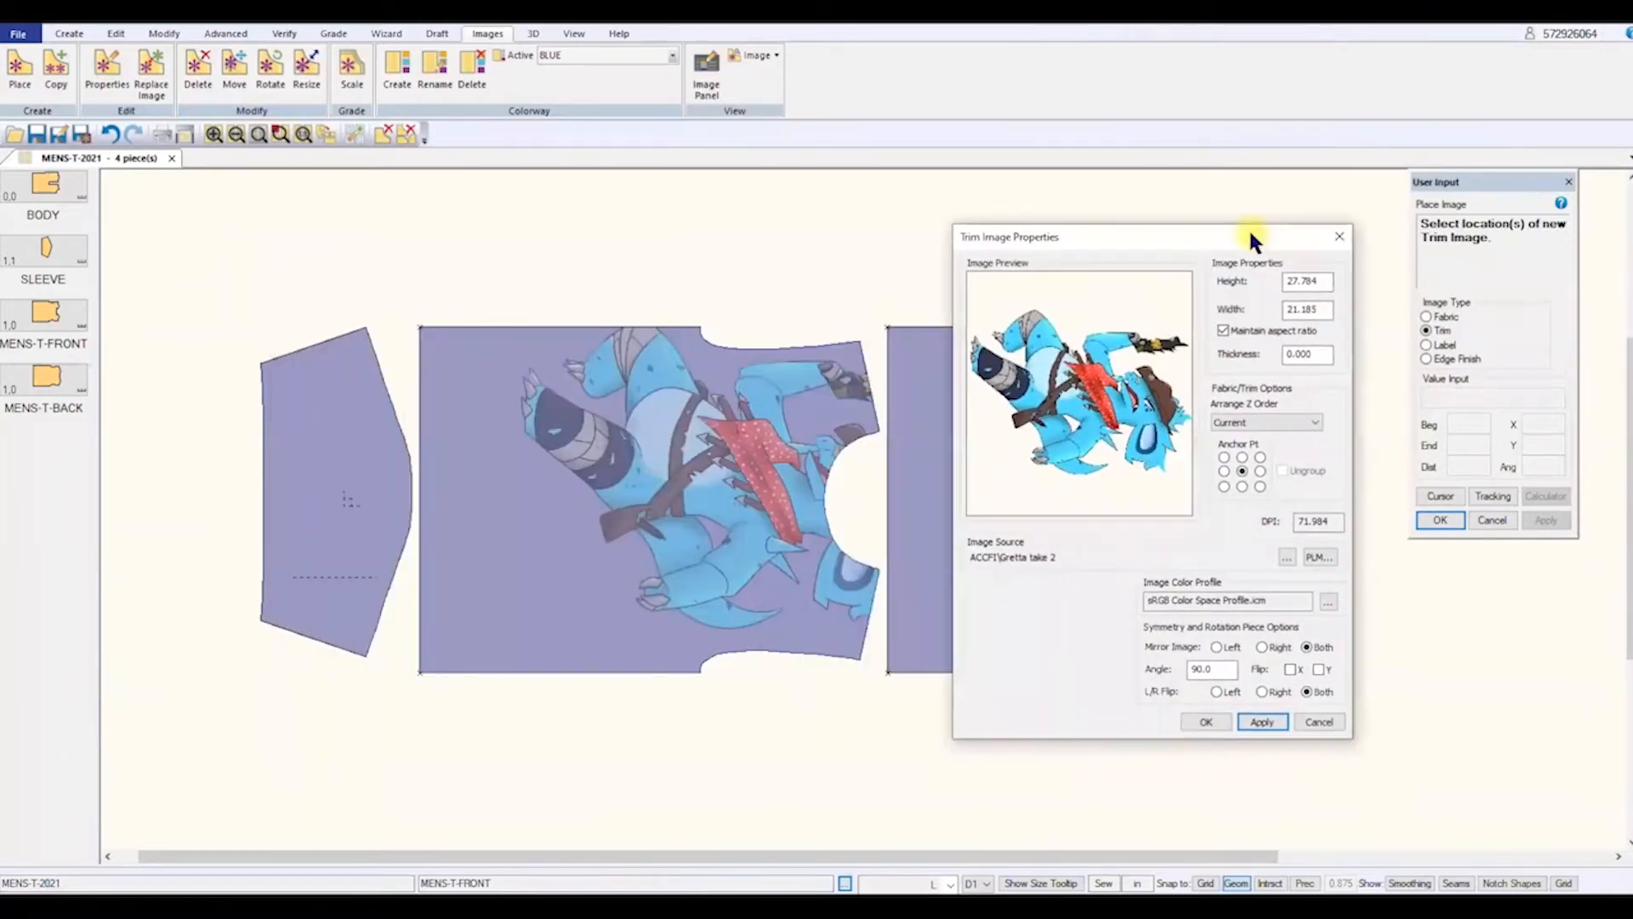
left_click_drag(1329, 281, 1277, 288)
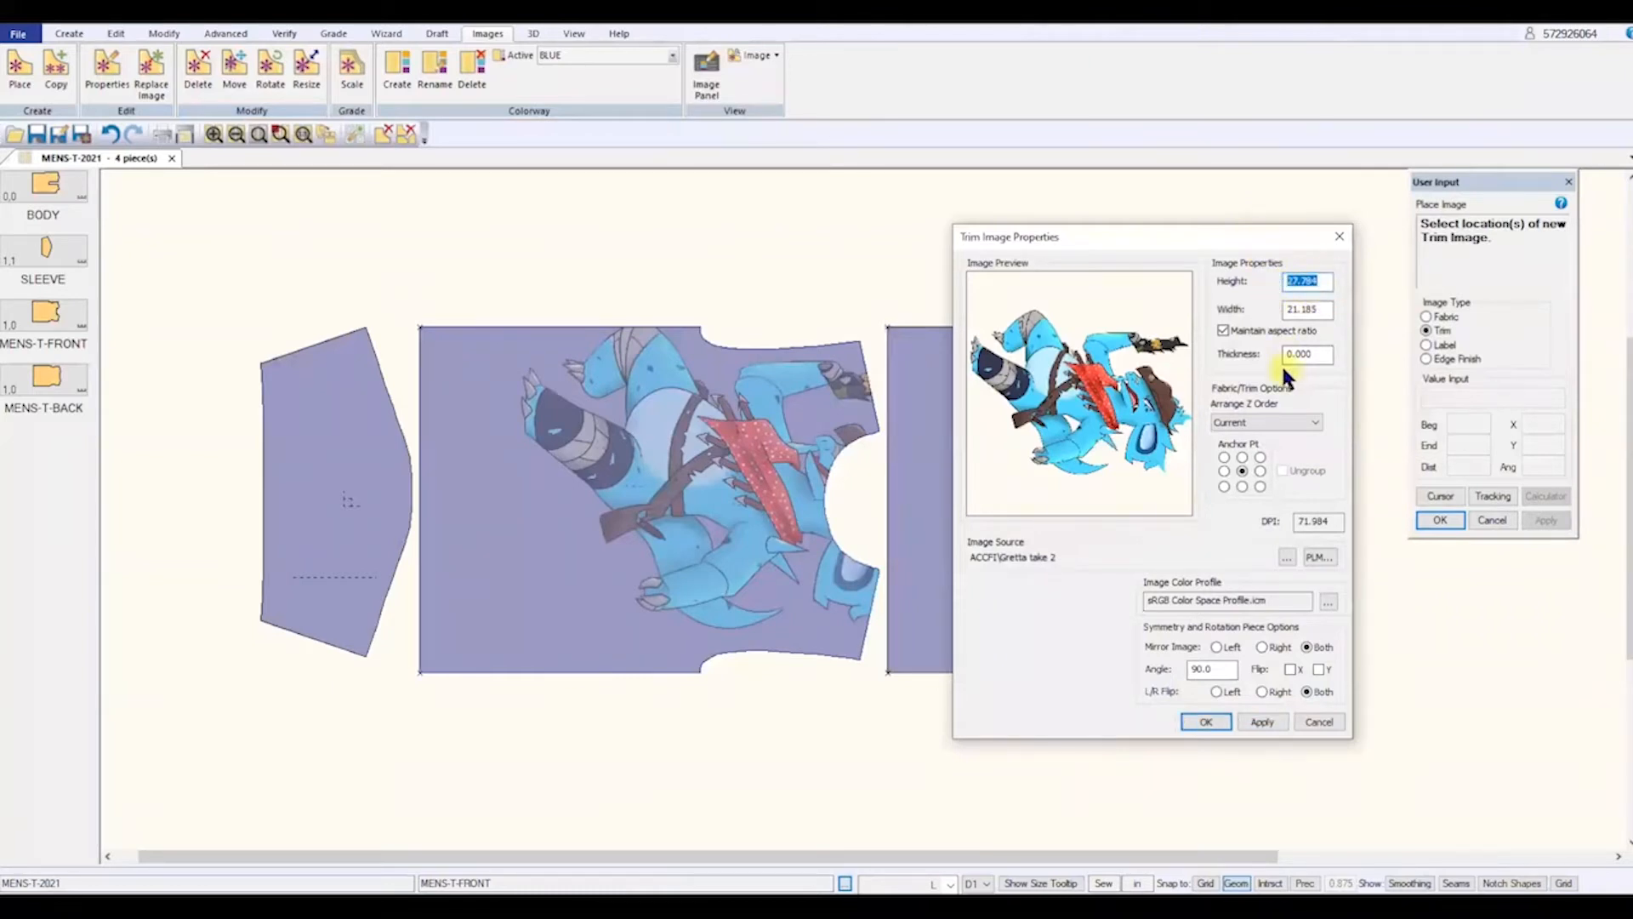
type("15")
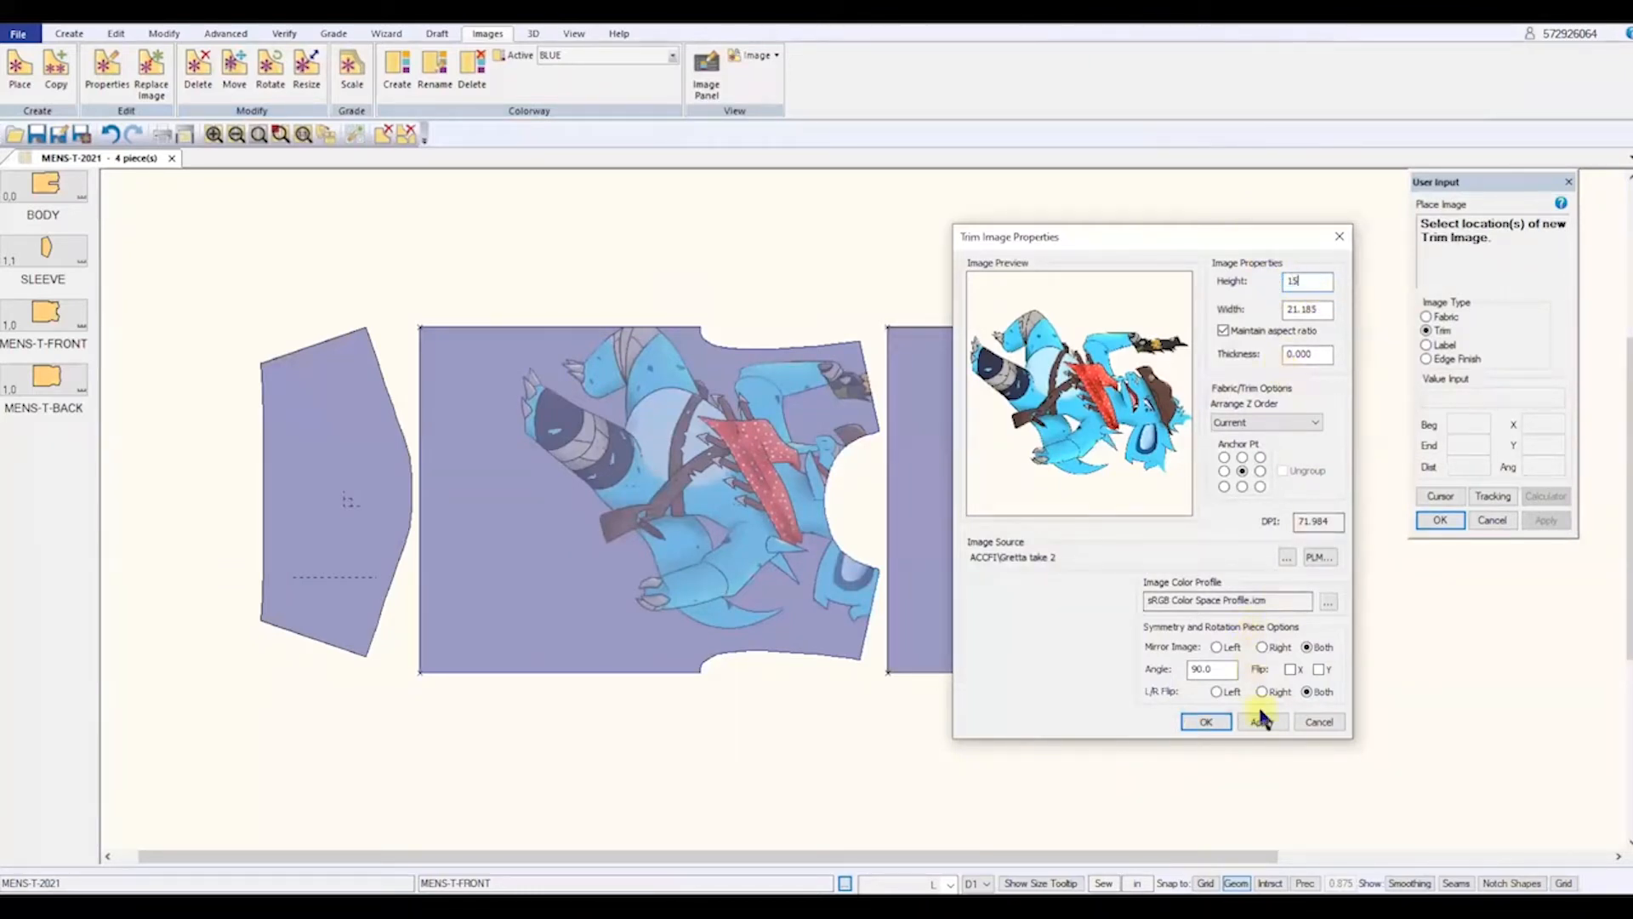
left_click(1262, 721)
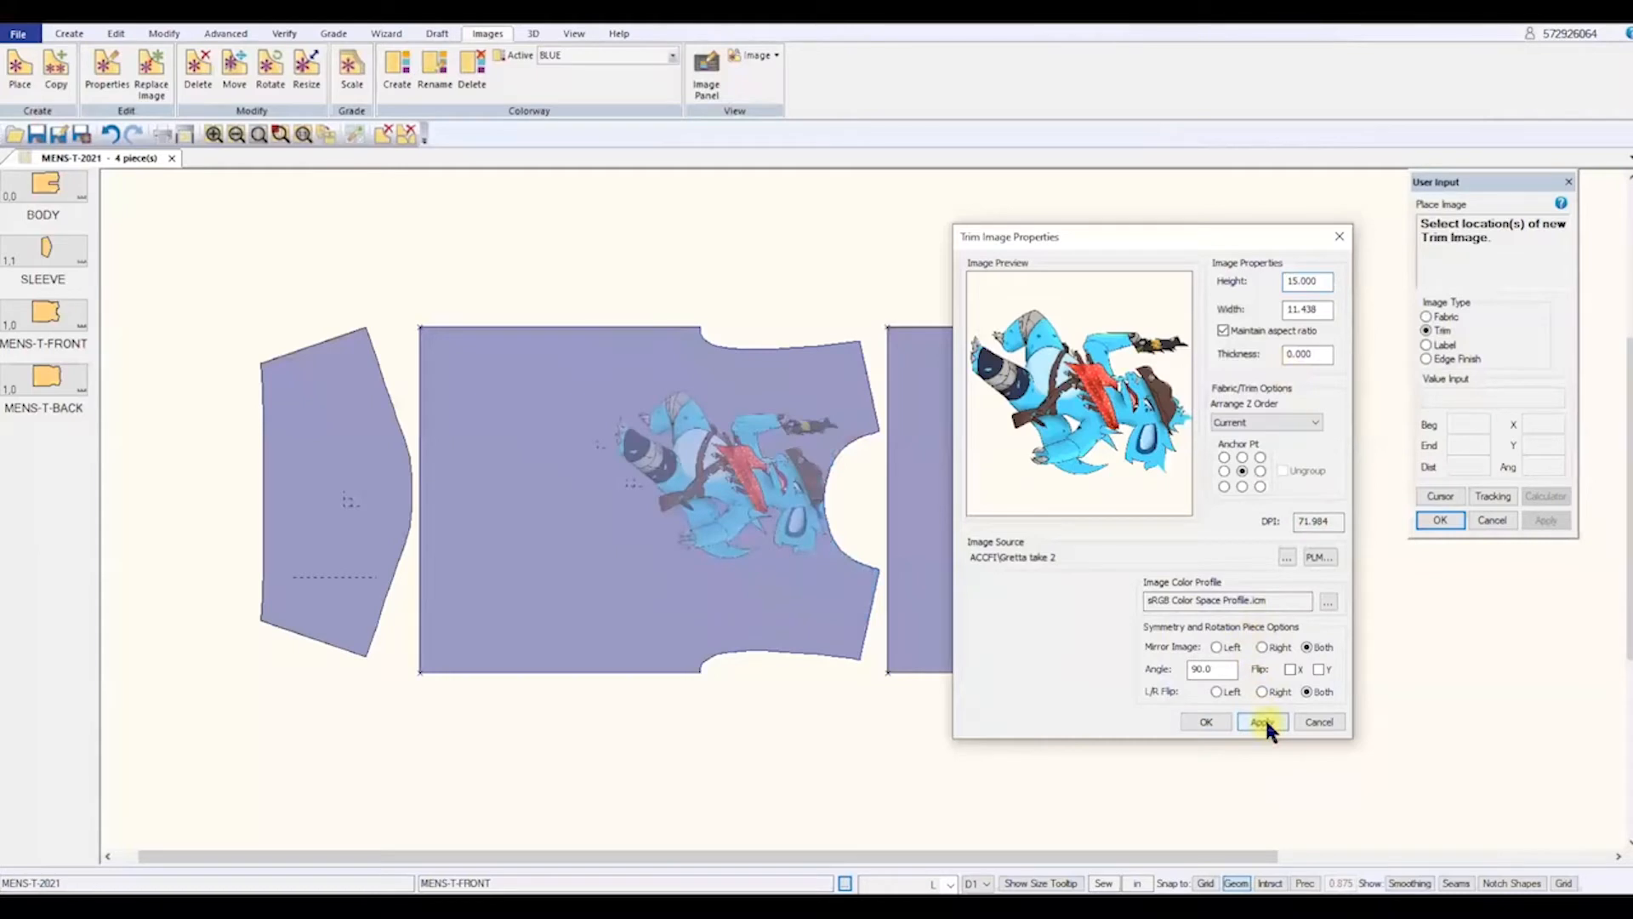
left_click(1207, 721)
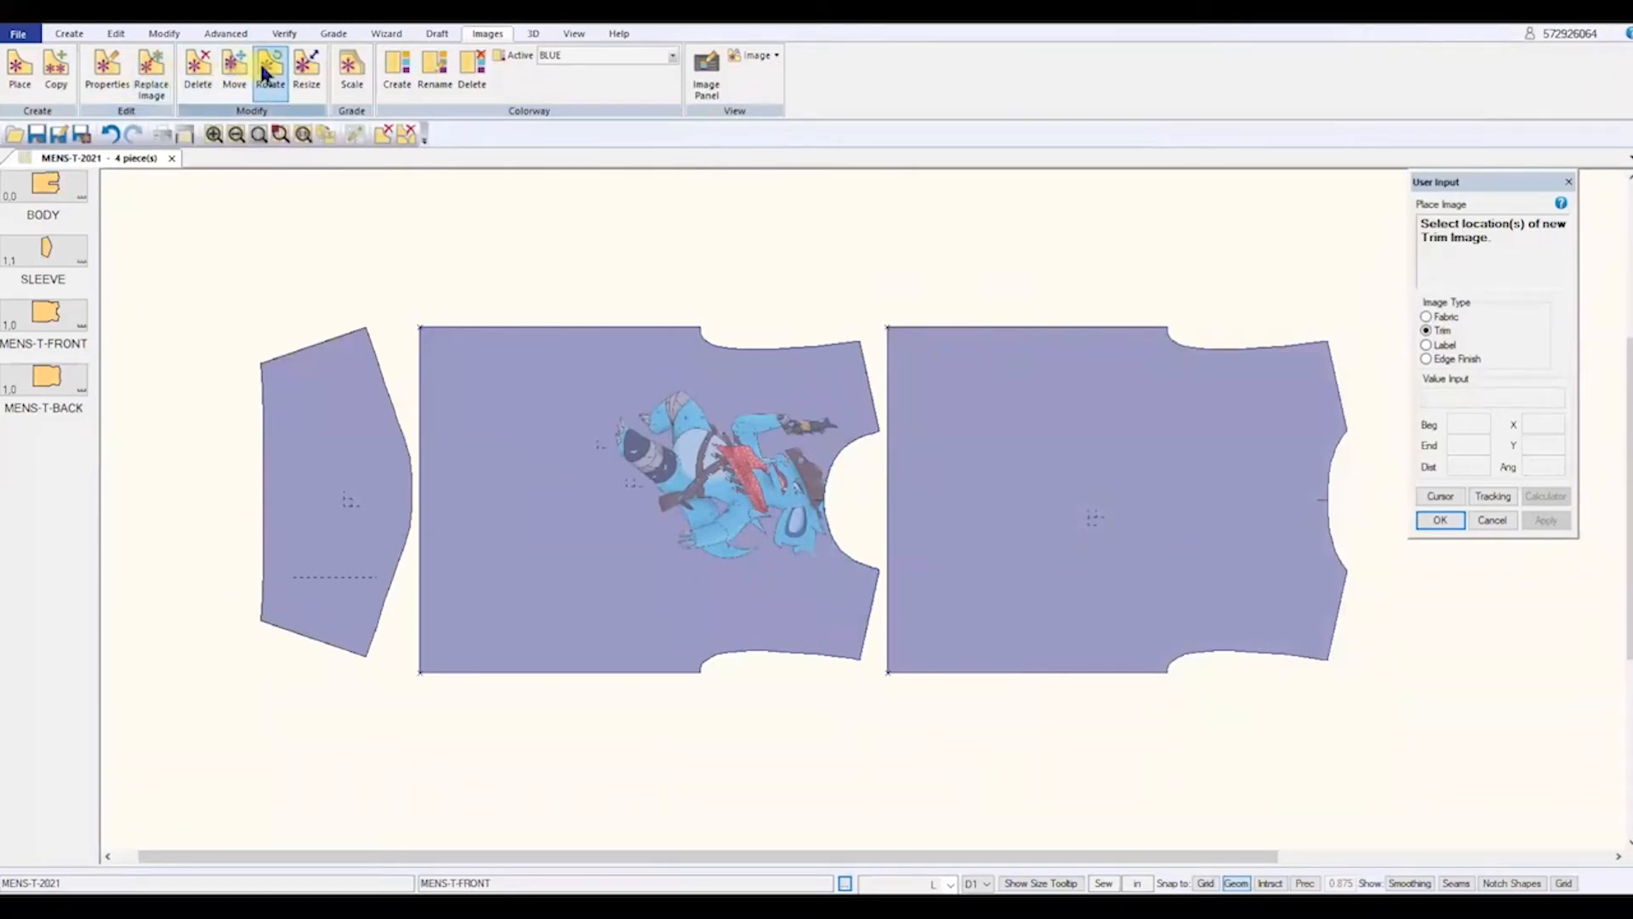
- Move the character image away from the neckline toward the middle of the front piece
left_click(234, 72)
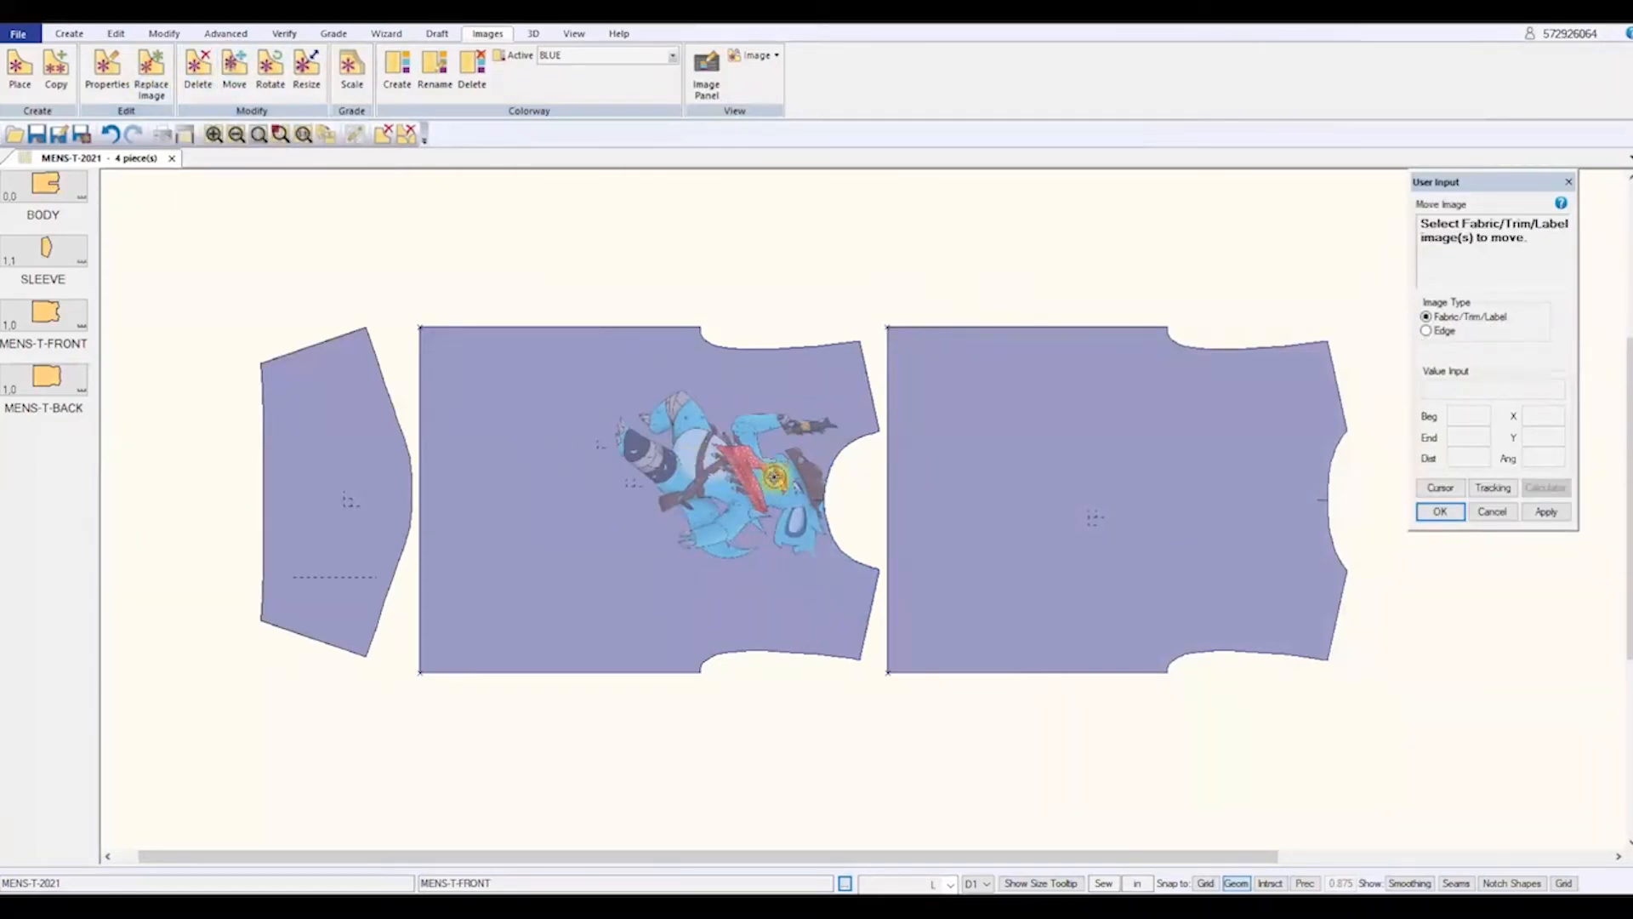
left_click(653, 498)
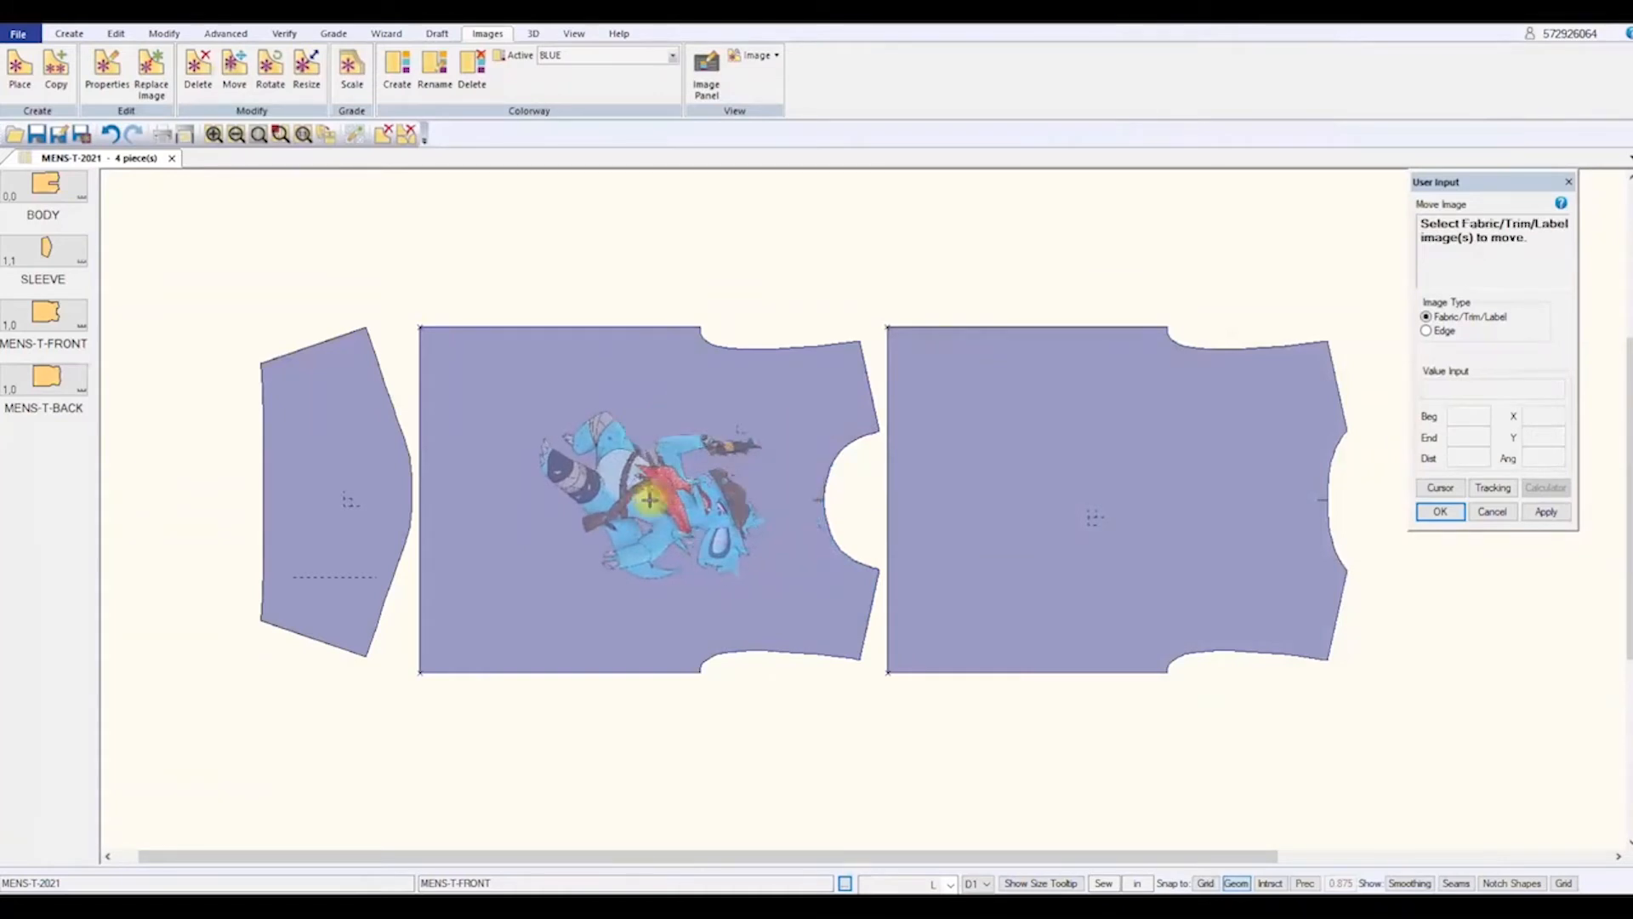
right_click(628, 613)
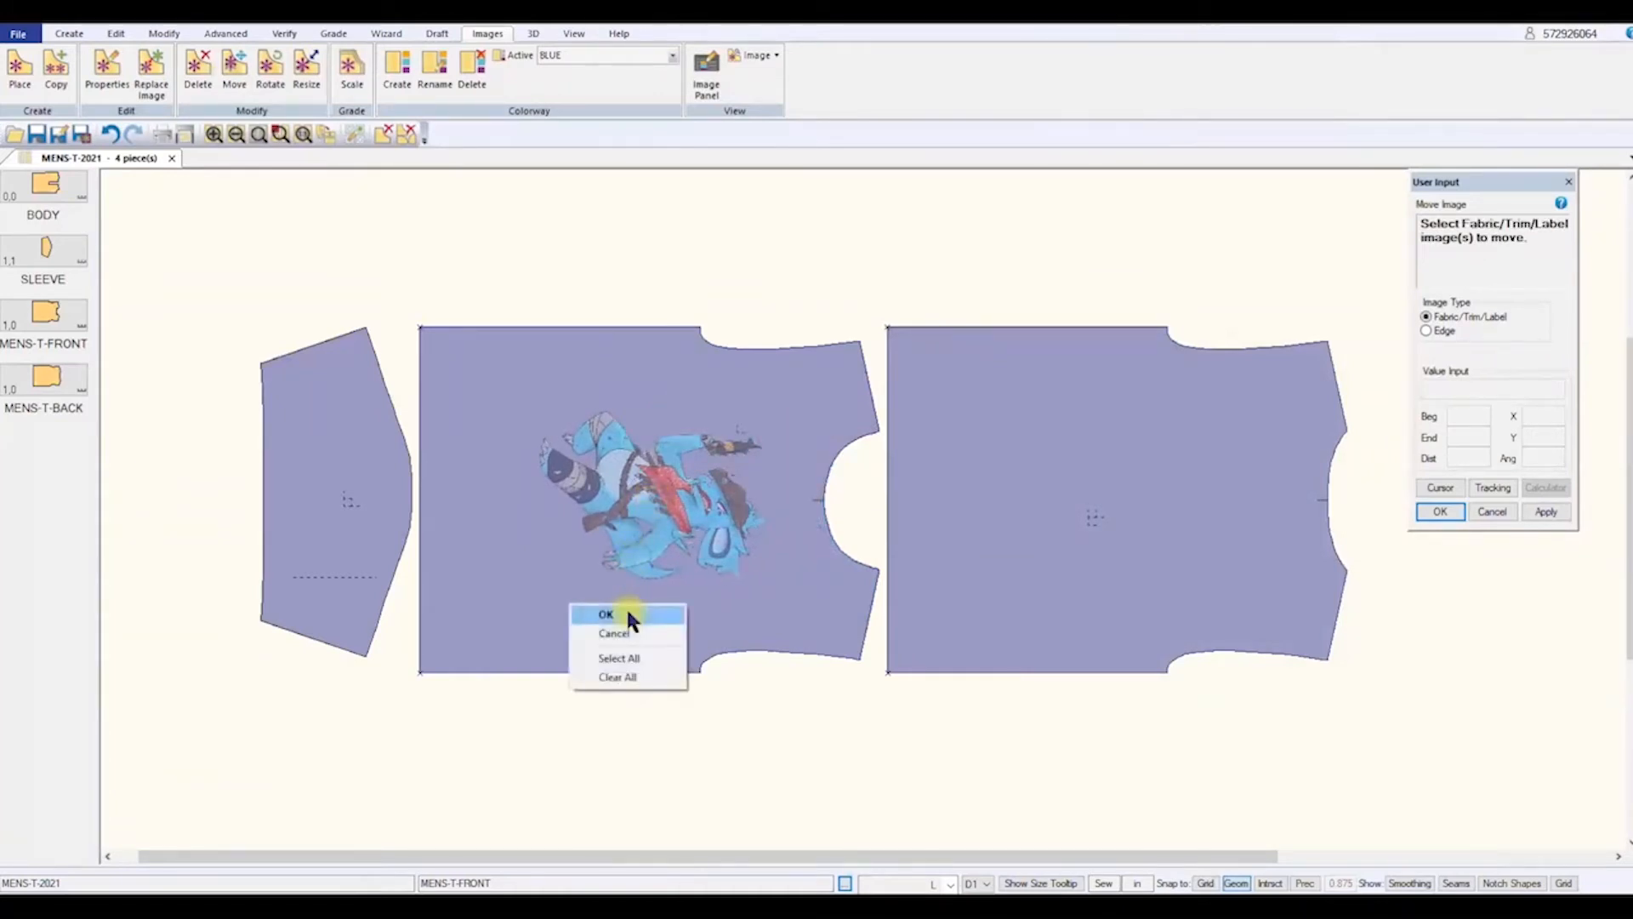
left_click(607, 614)
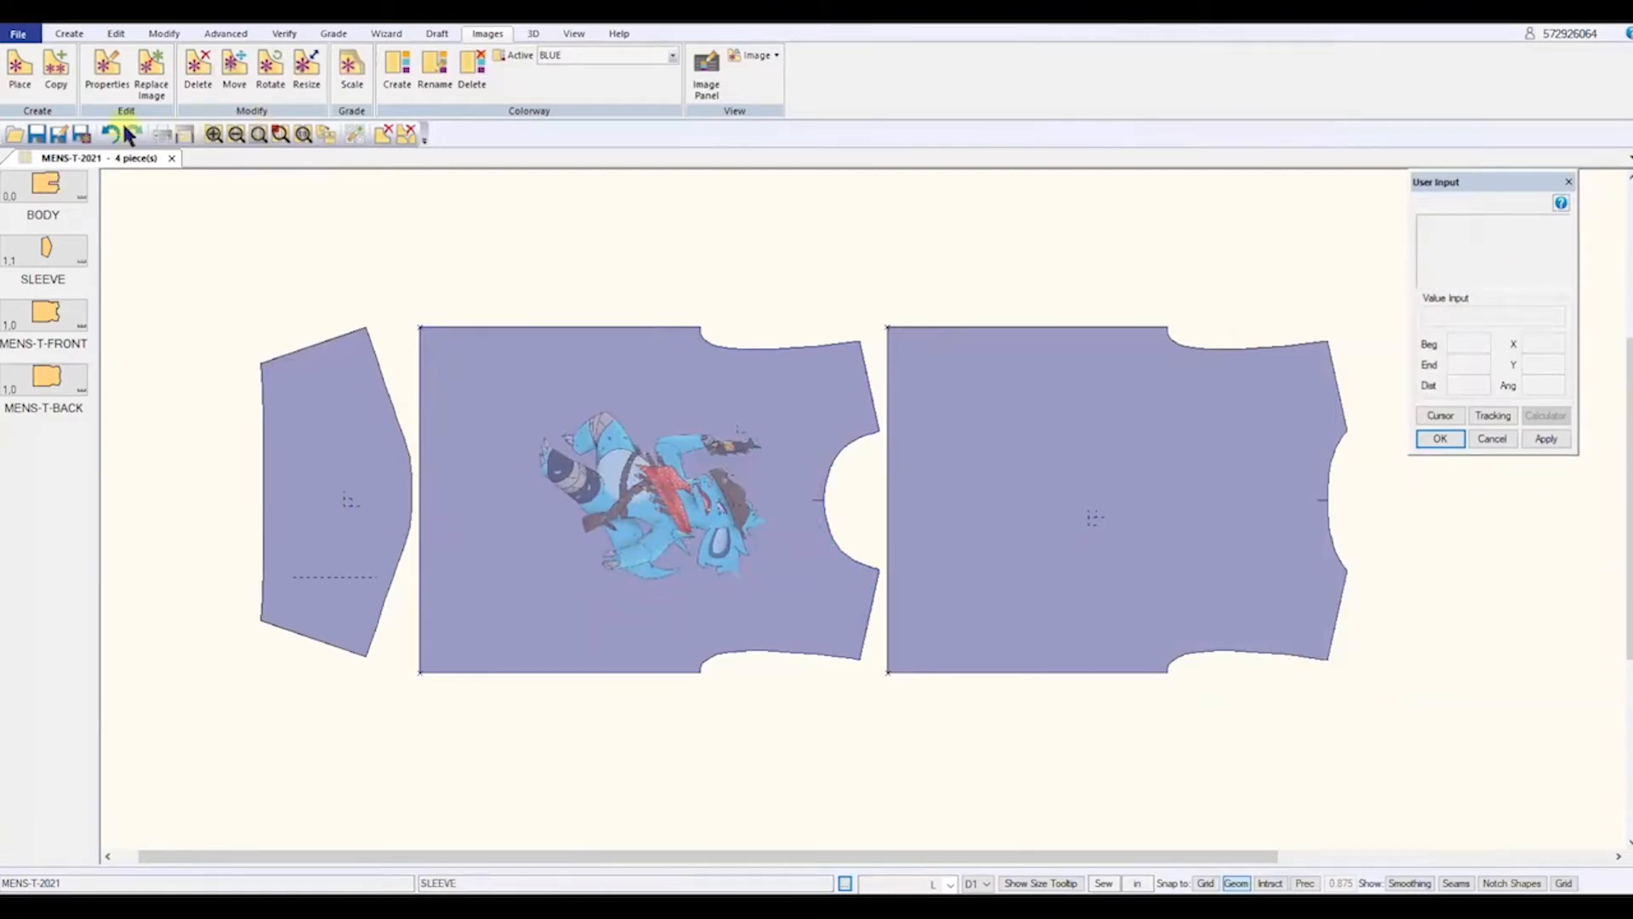
- Save the MENS-T-2021 model
left_click(37, 134)
left_click(745, 332)
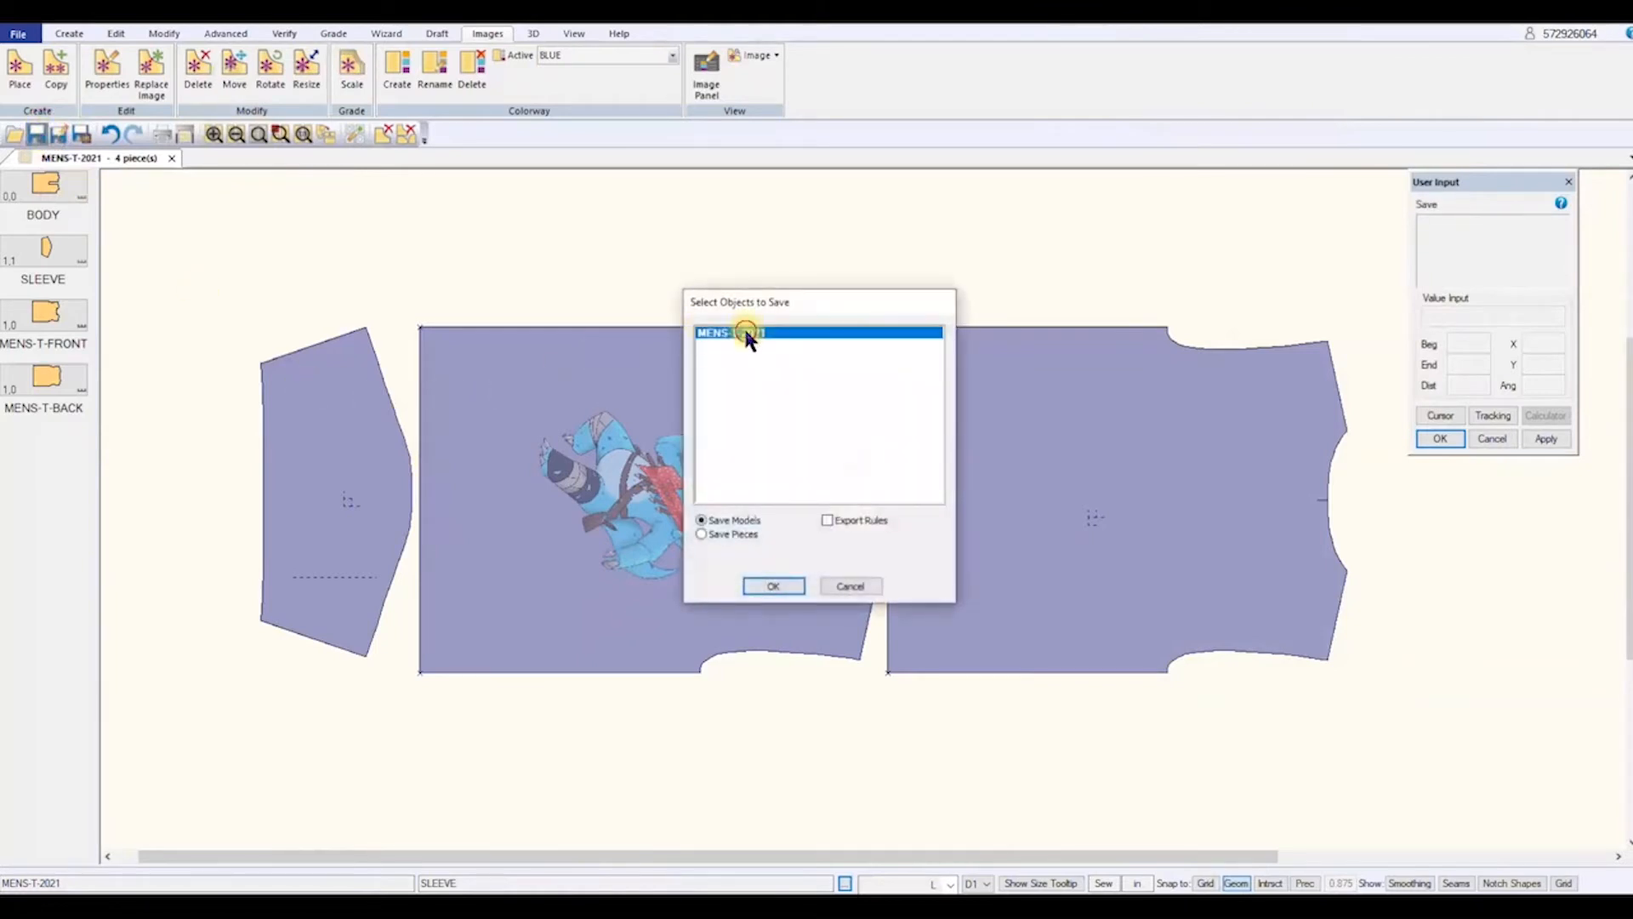
left_click(788, 587)
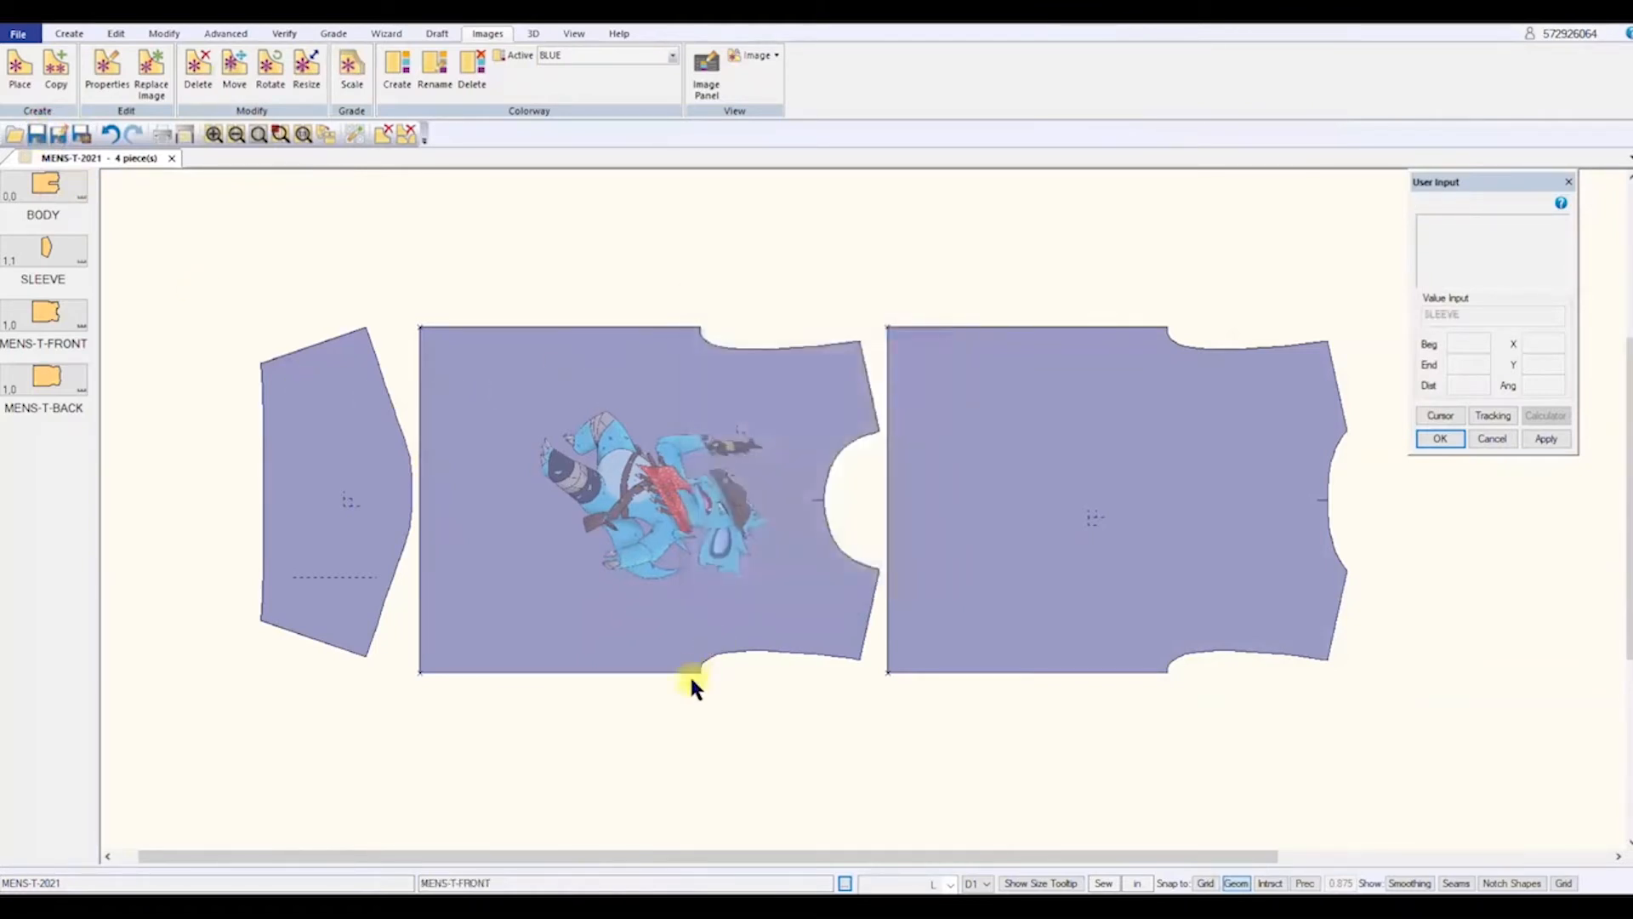
- Create an empty RED colorway and choose the "red" swatch from the ACCFI library as a trim image for the front piece
left_click(398, 71)
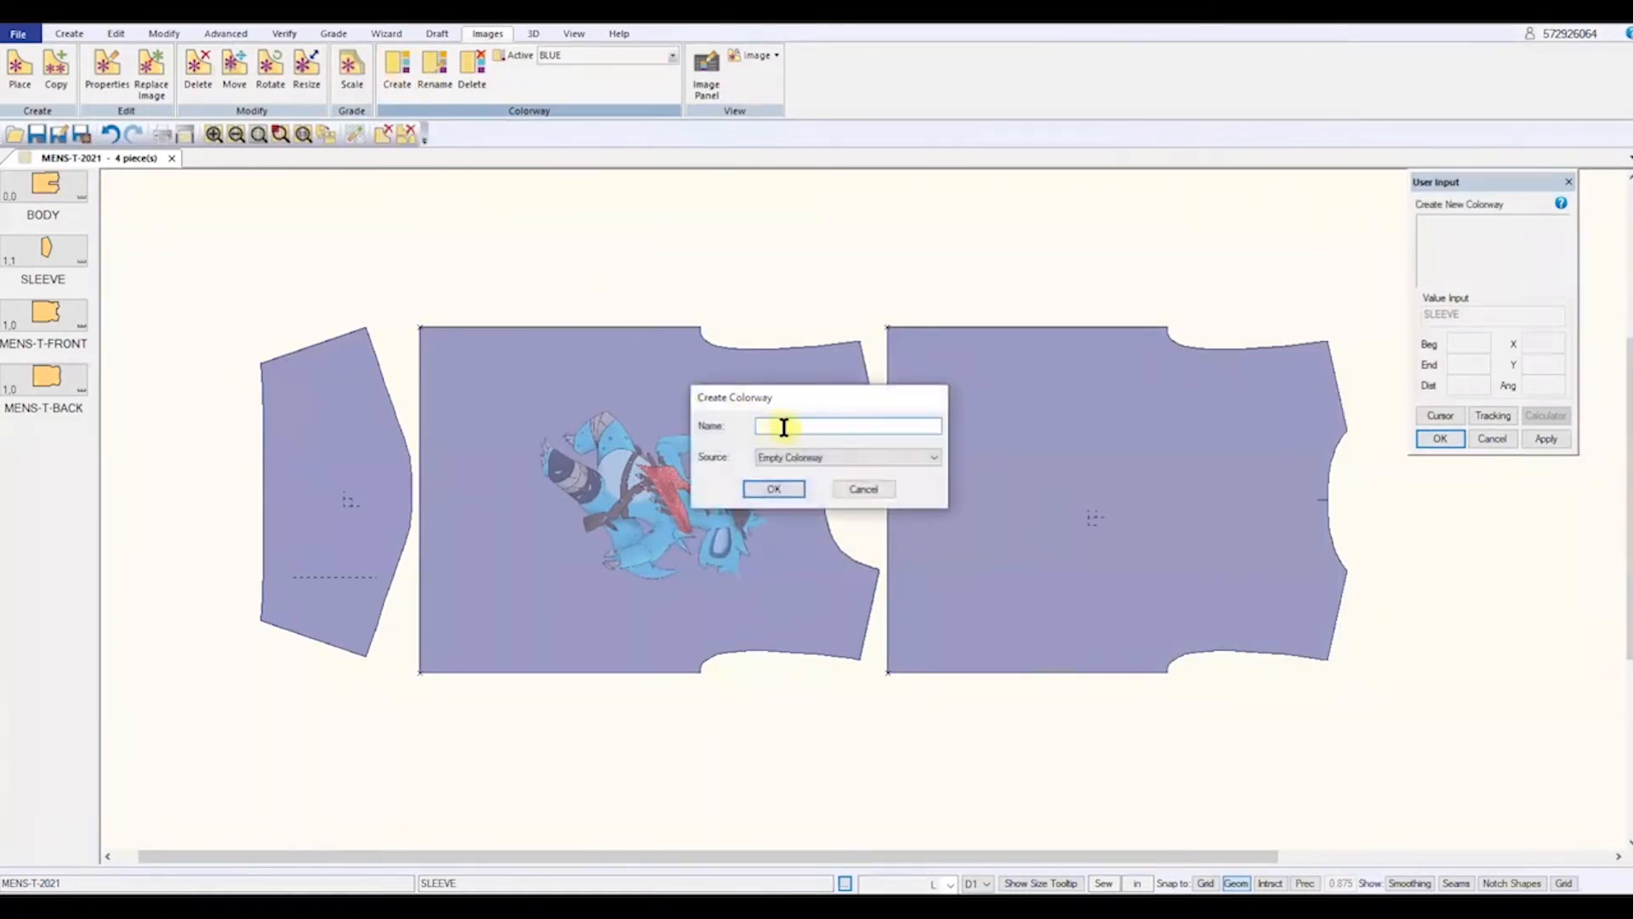
left_click(778, 490)
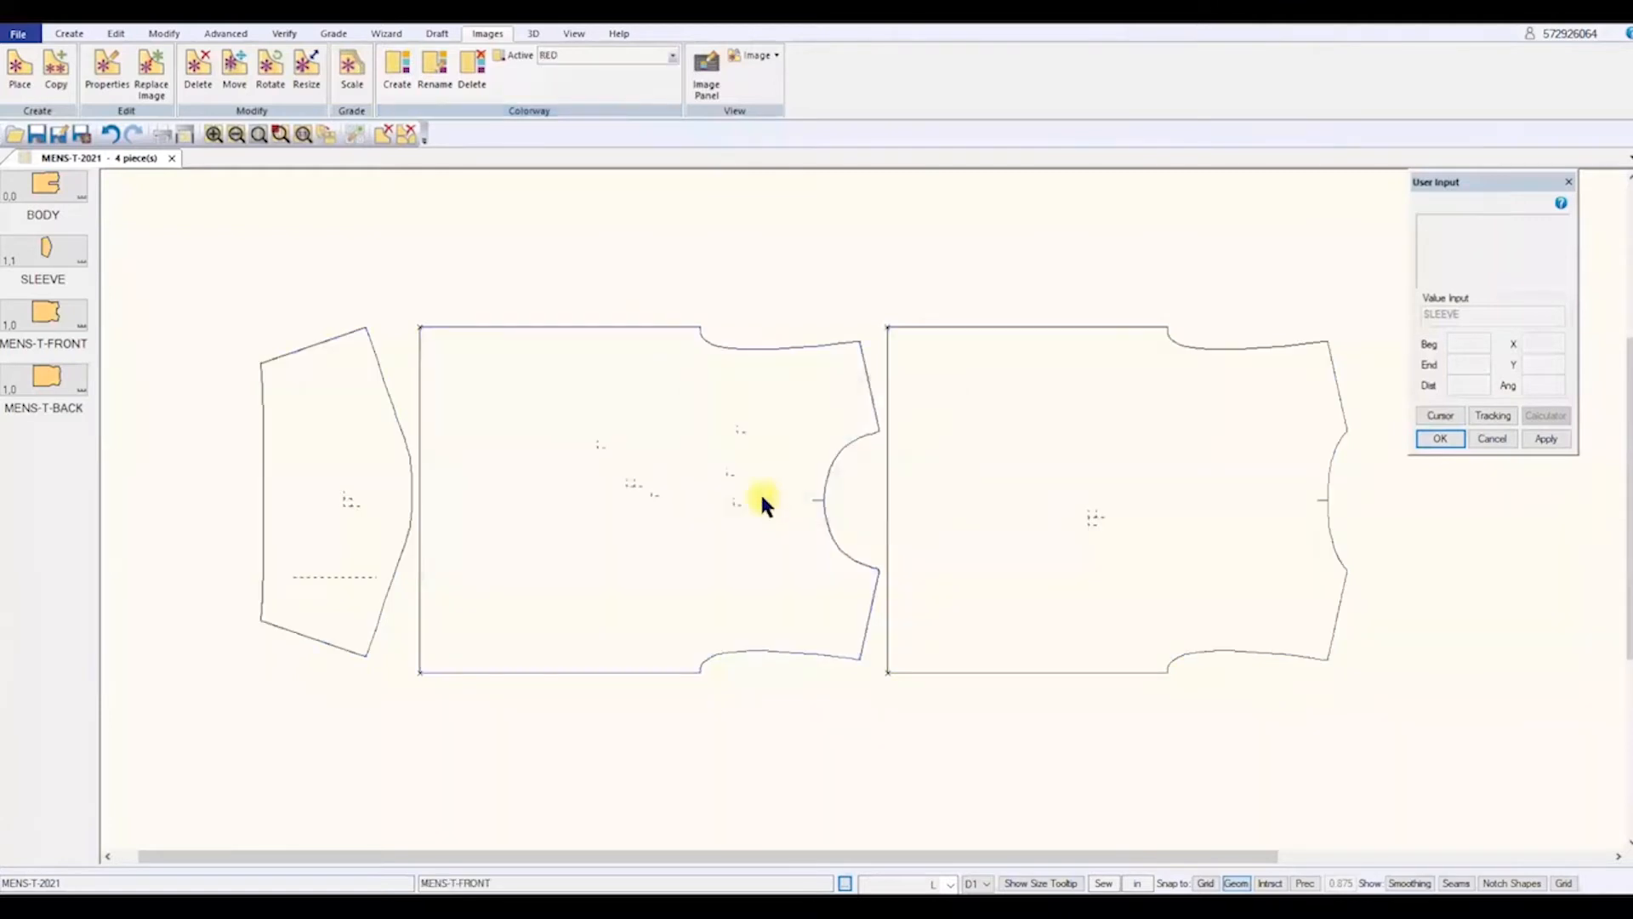
left_click(20, 66)
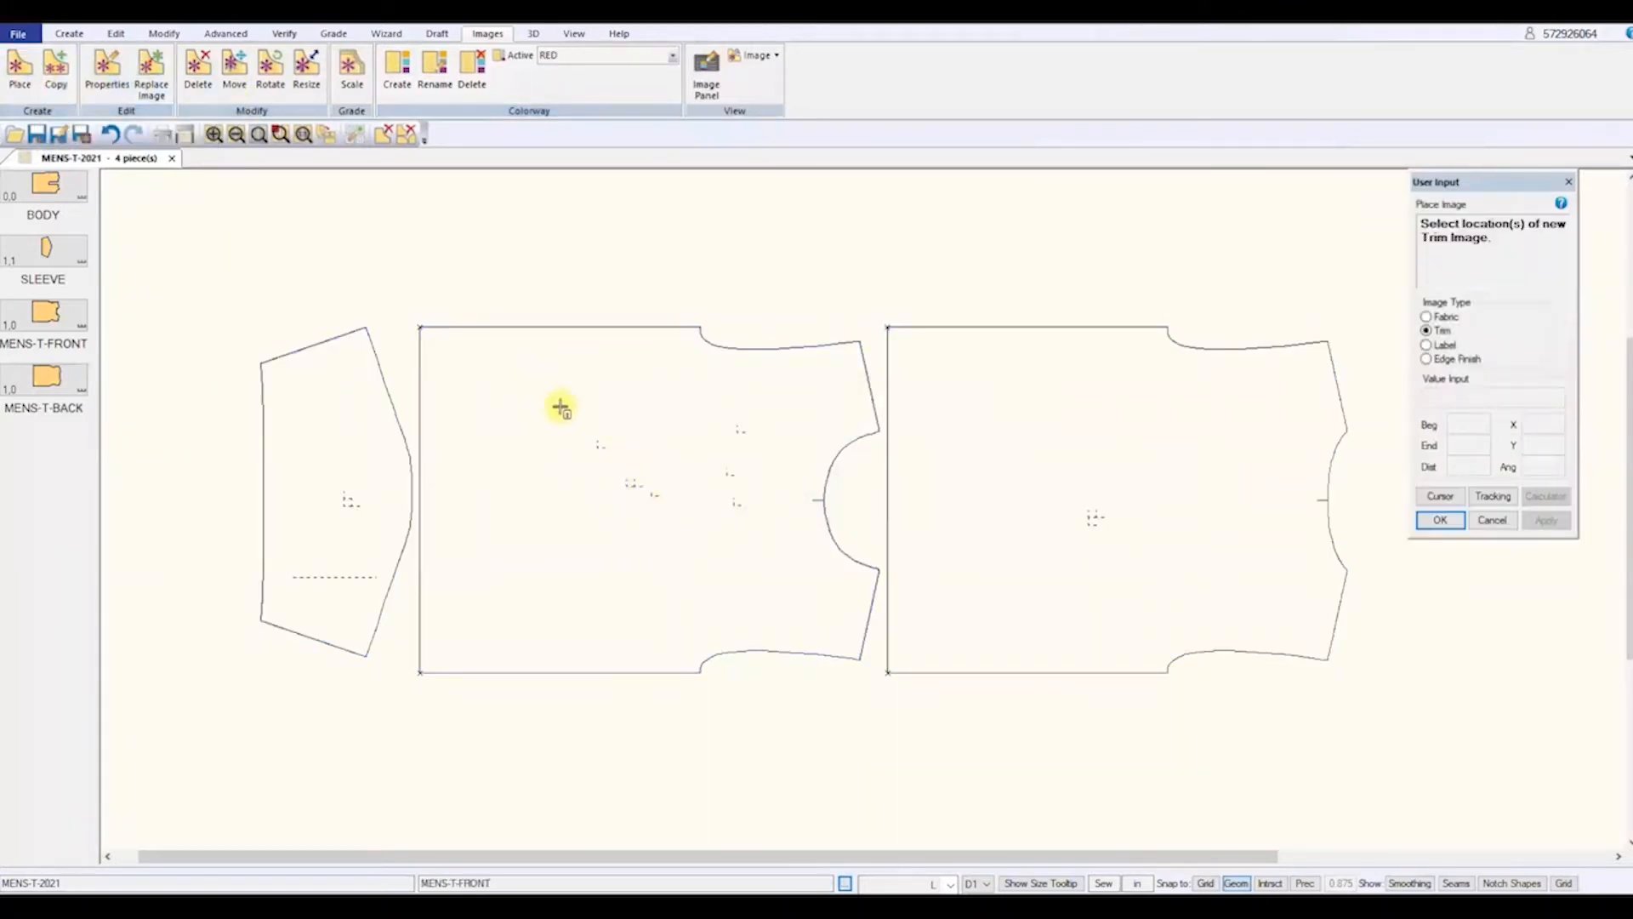
left_click(640, 489)
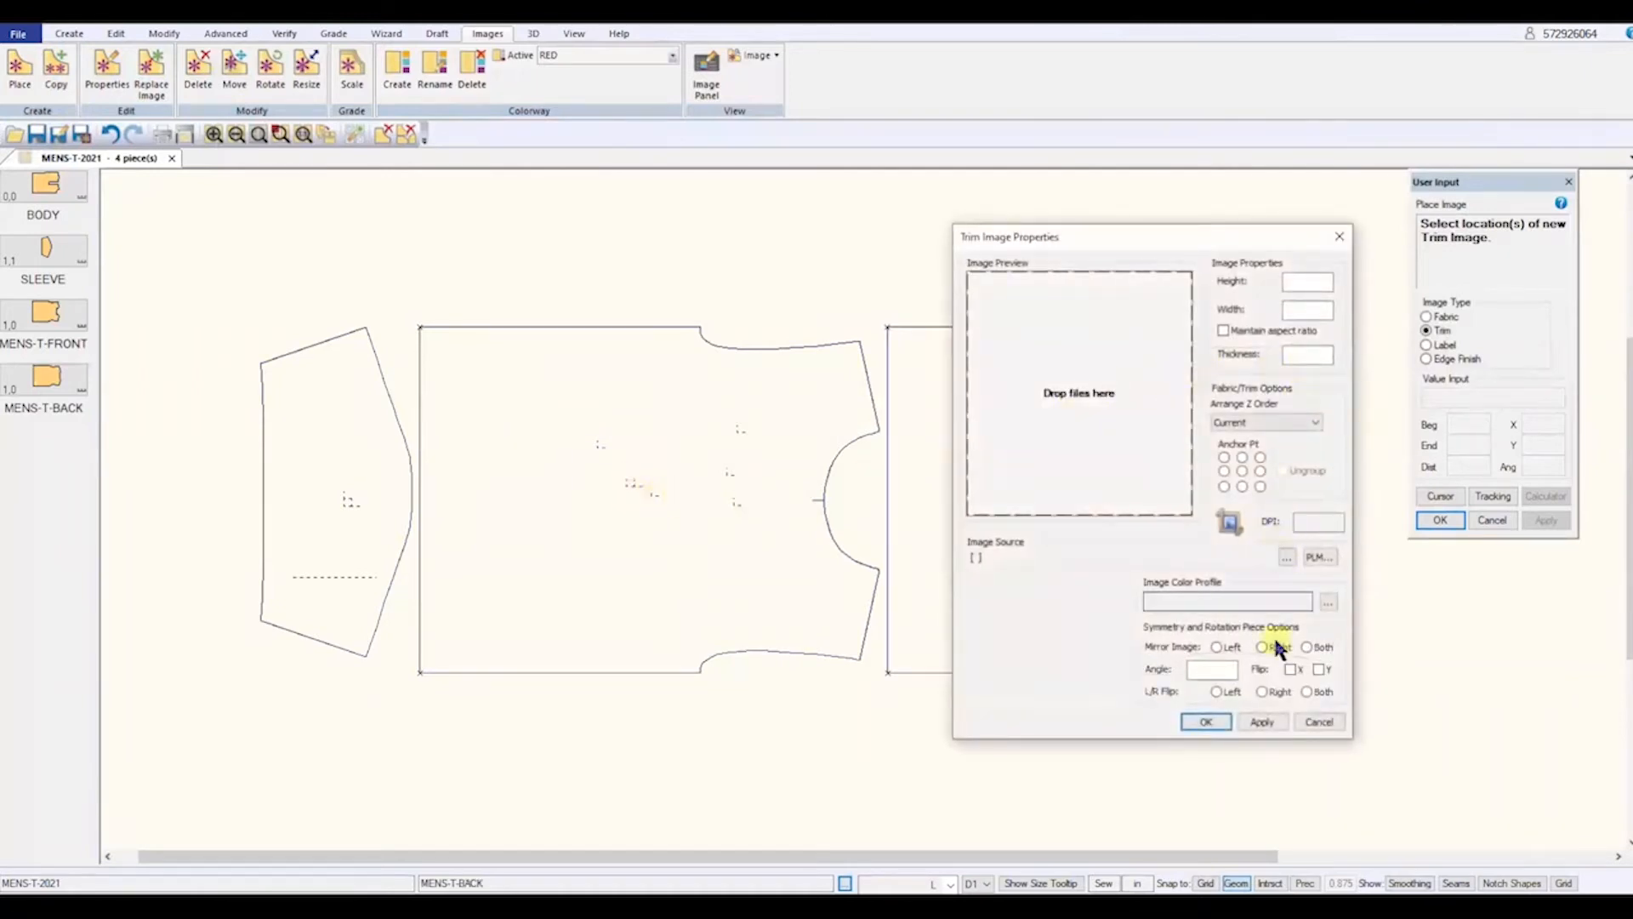
left_click(1287, 557)
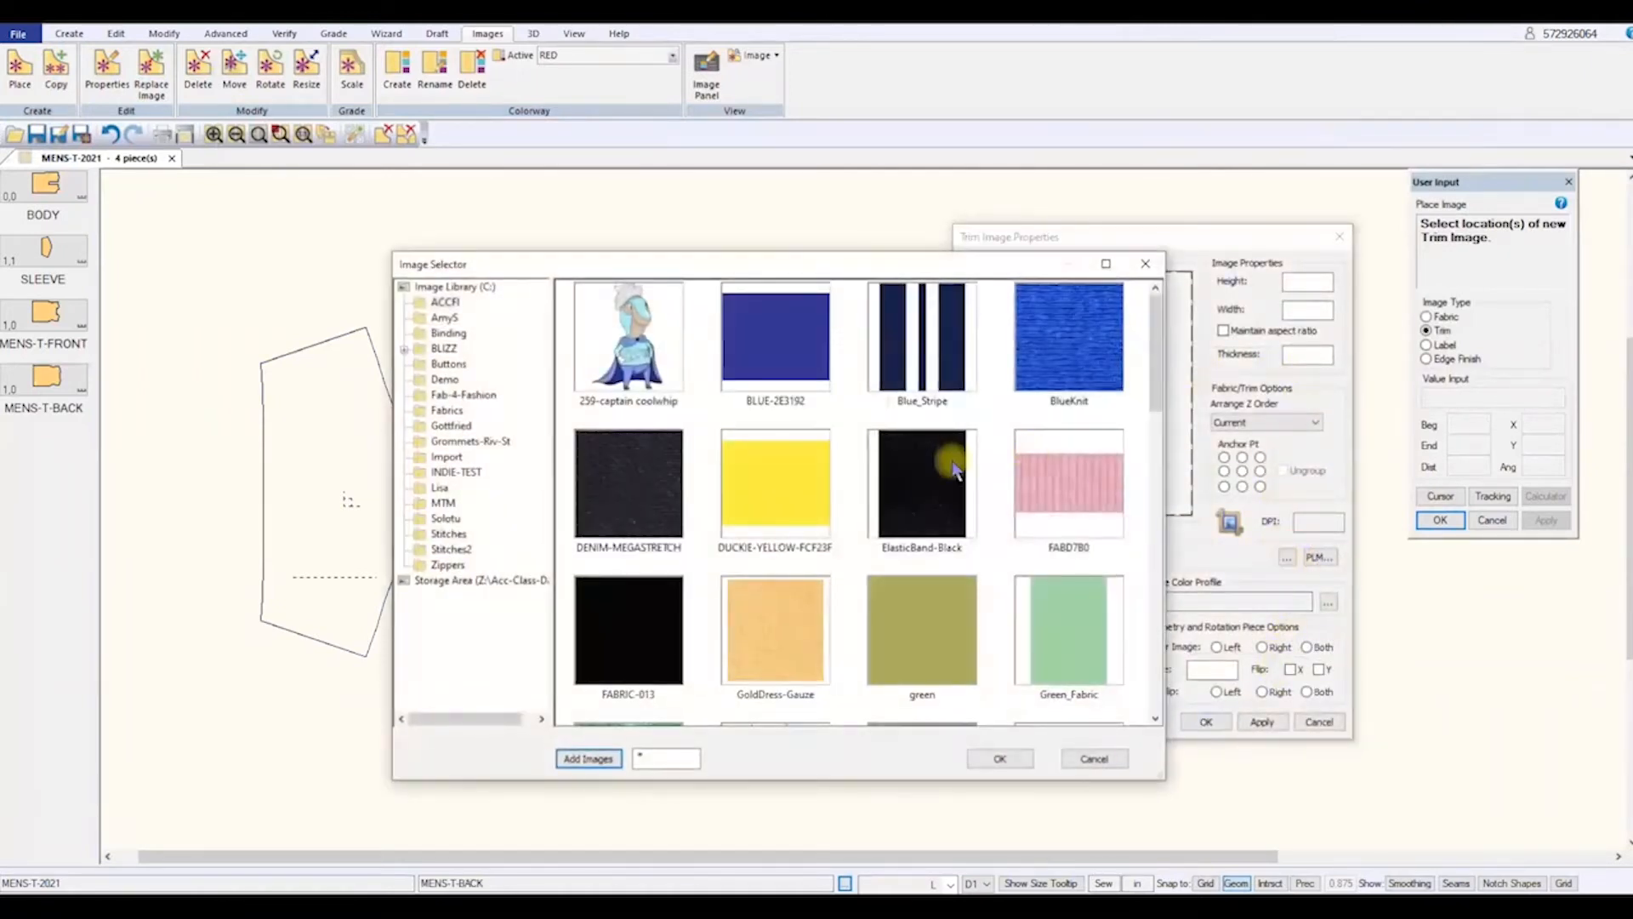
scroll(960, 476, "down", 3)
scroll(960, 477, "down", 6)
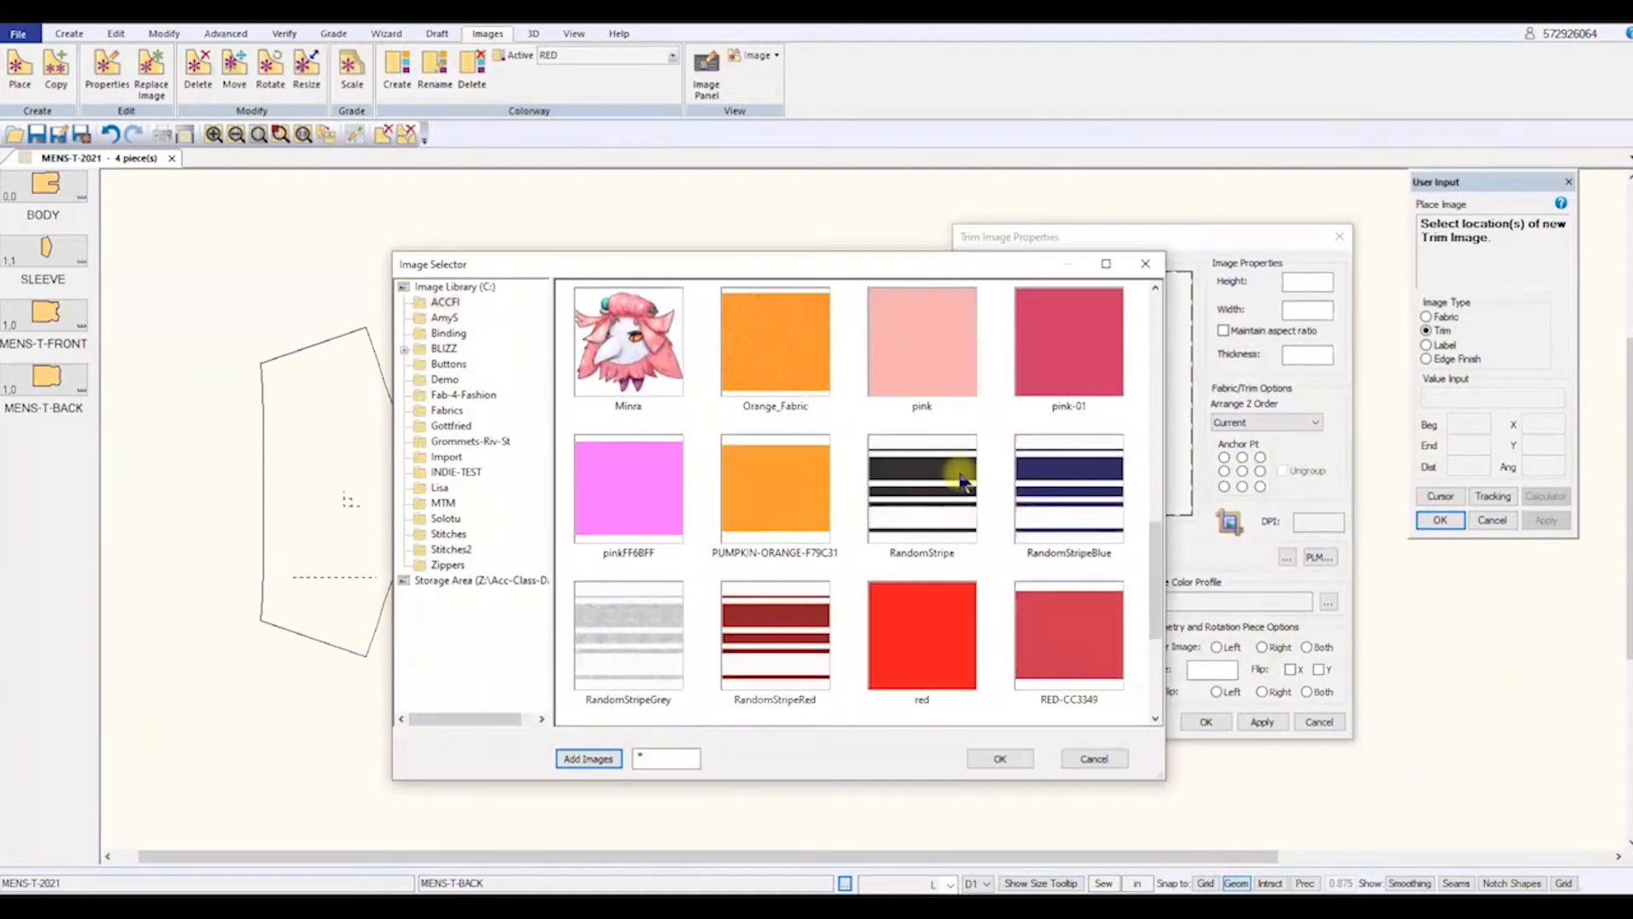
left_click(926, 637)
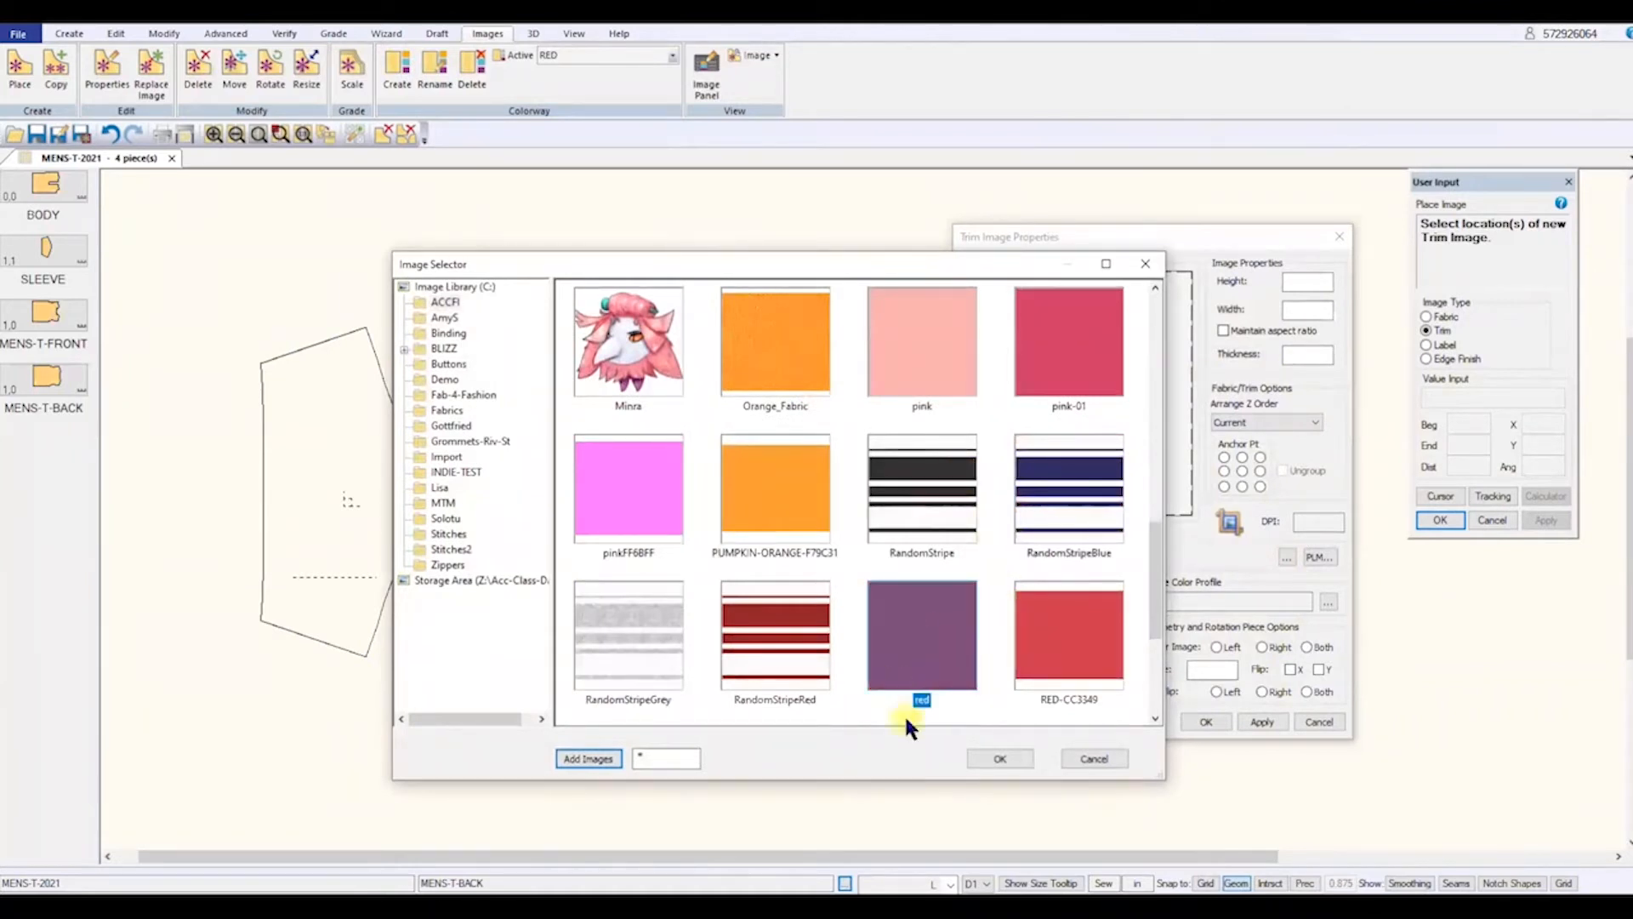
left_click(997, 760)
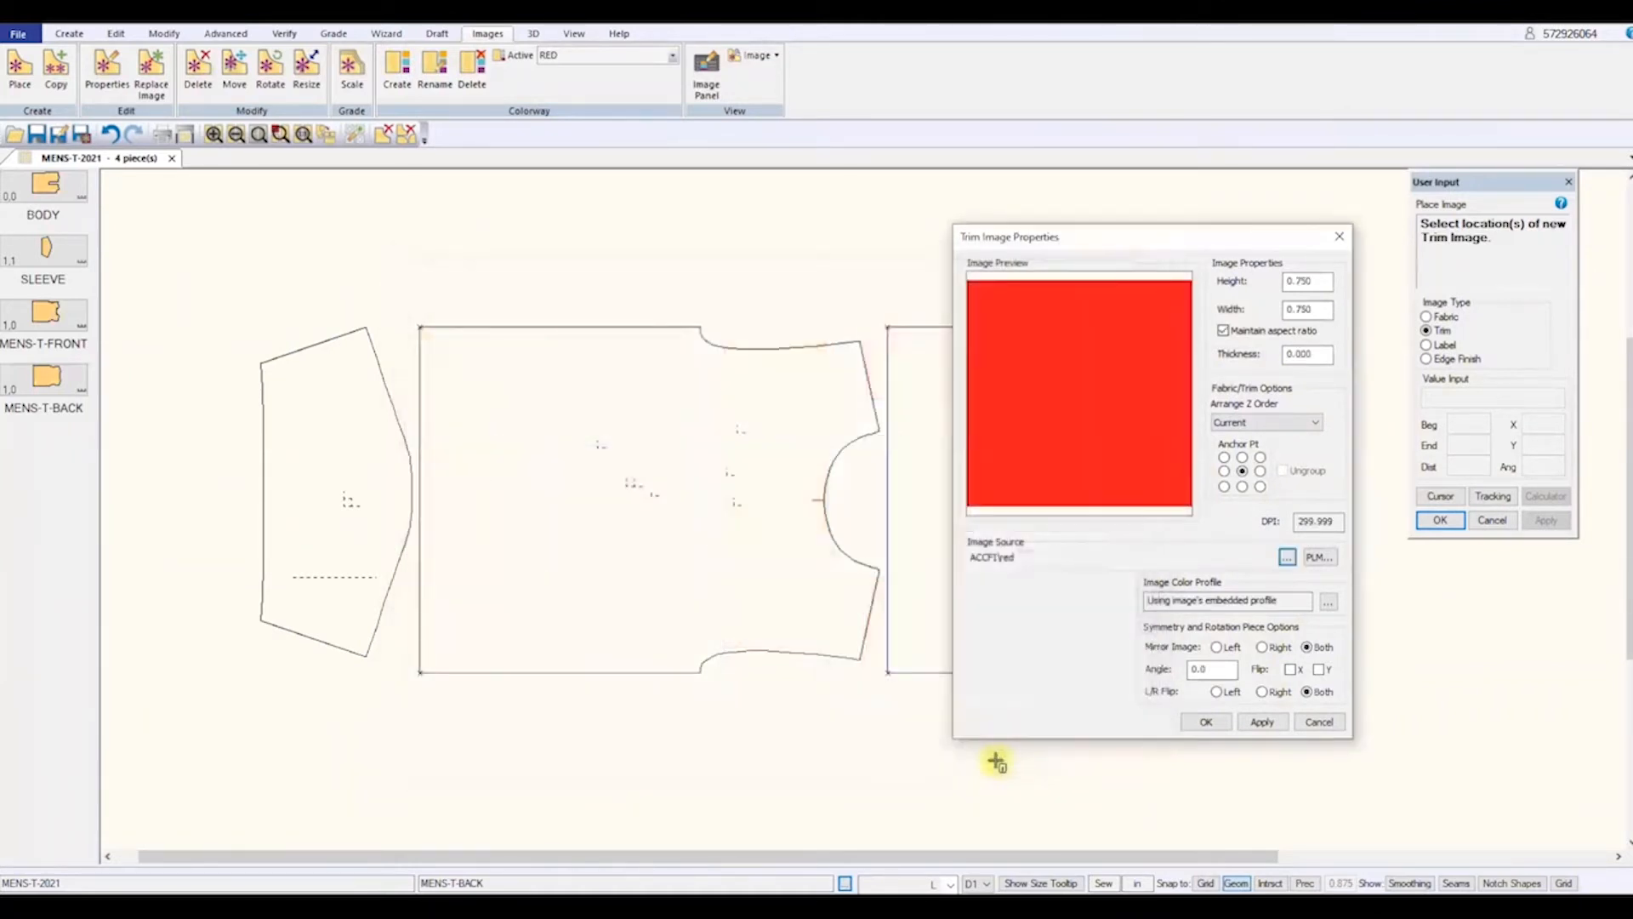
- Set the red trim image's height and width to 36 and apply it to the front piece
double_click(1310, 281)
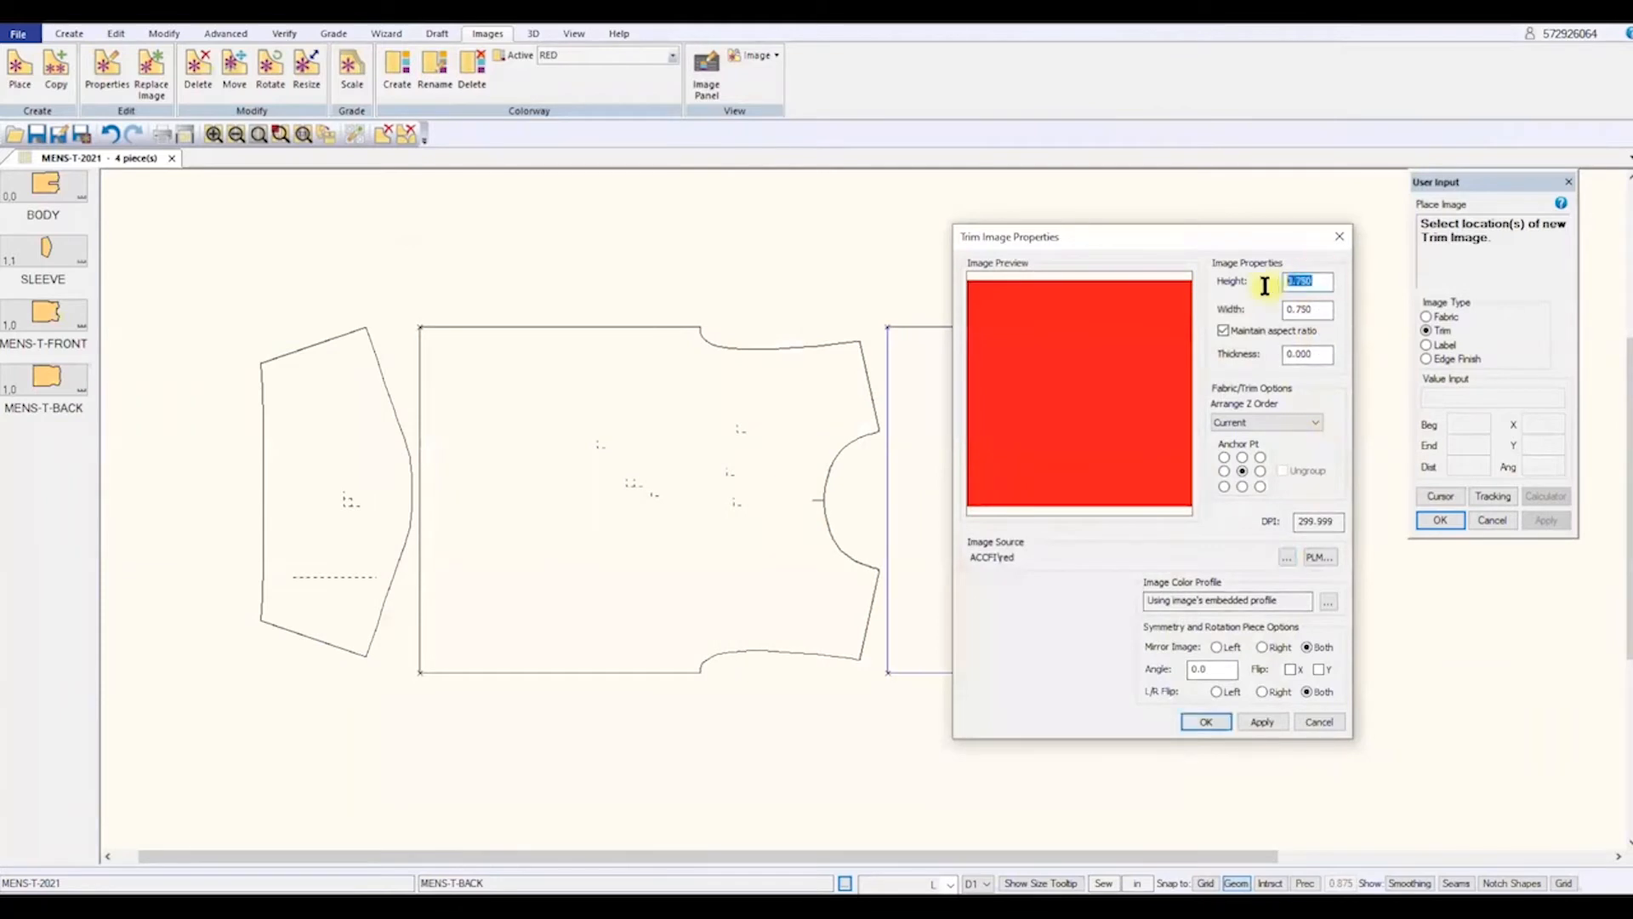
type("36")
left_click(1315, 313)
left_click(1259, 721)
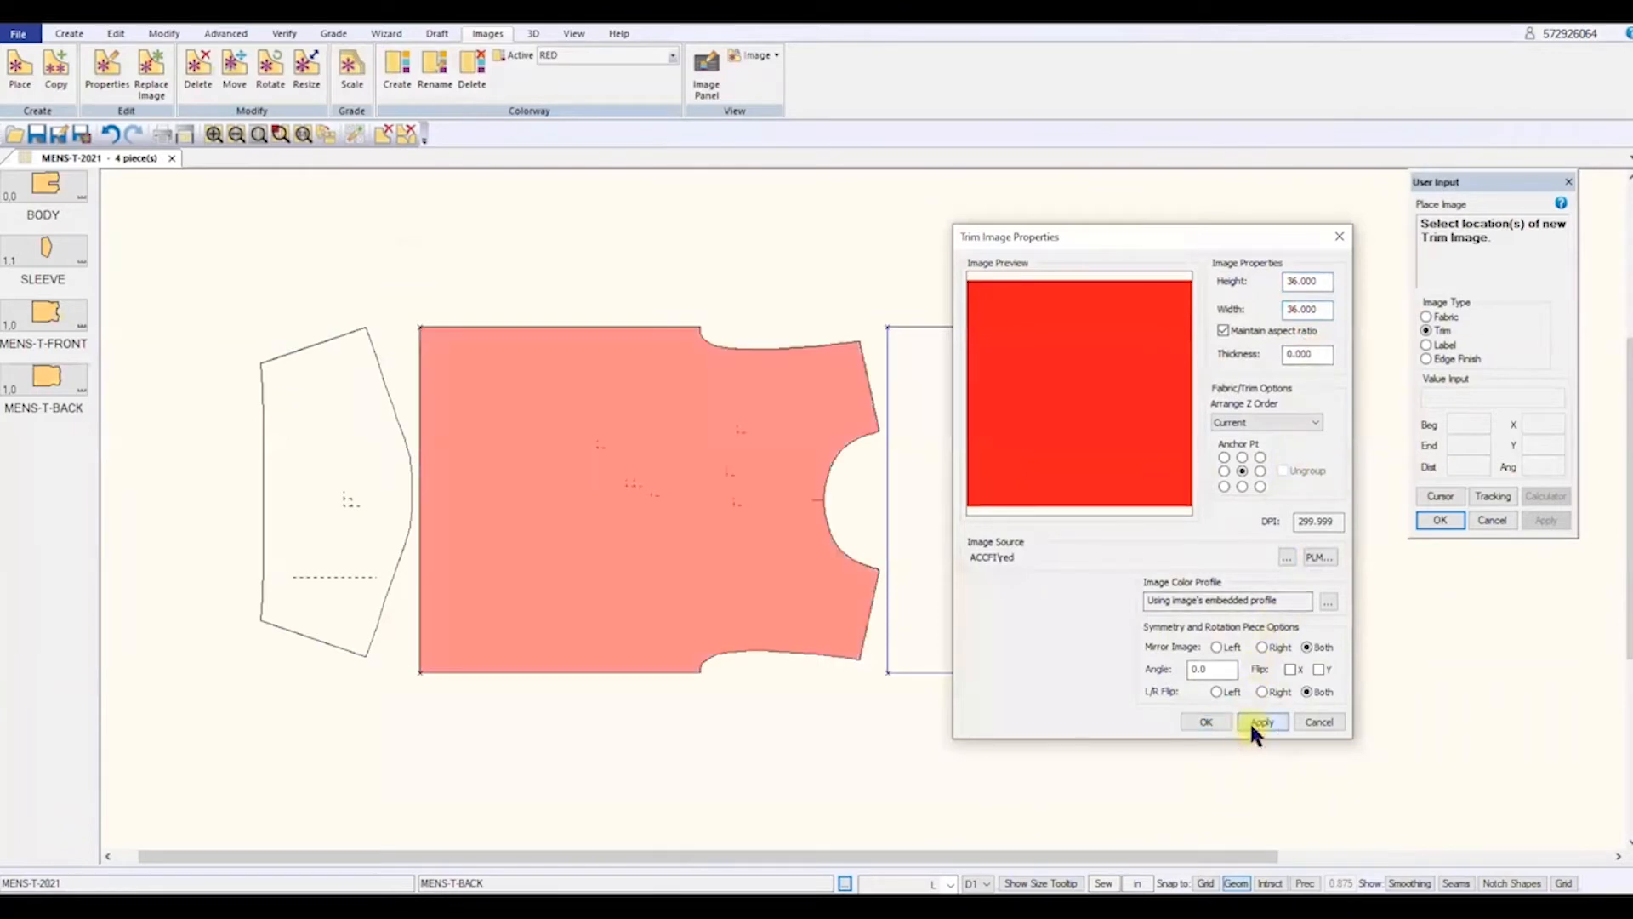
left_click(1205, 721)
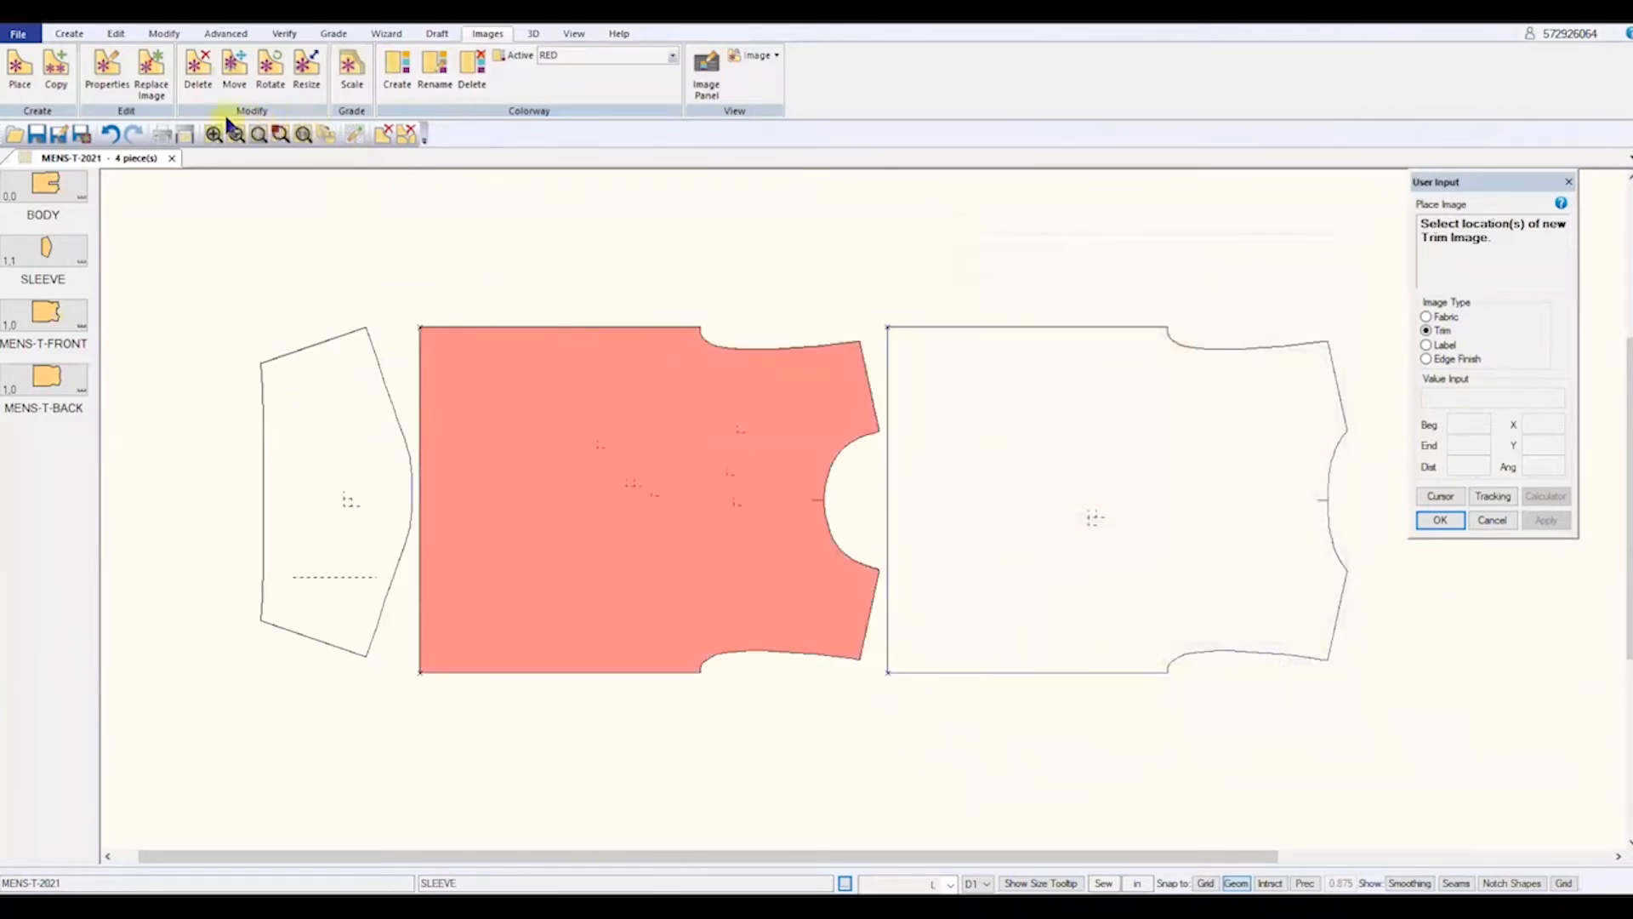
- Copy the red trim image from the front piece onto the back and sleeve pieces
left_click(54, 68)
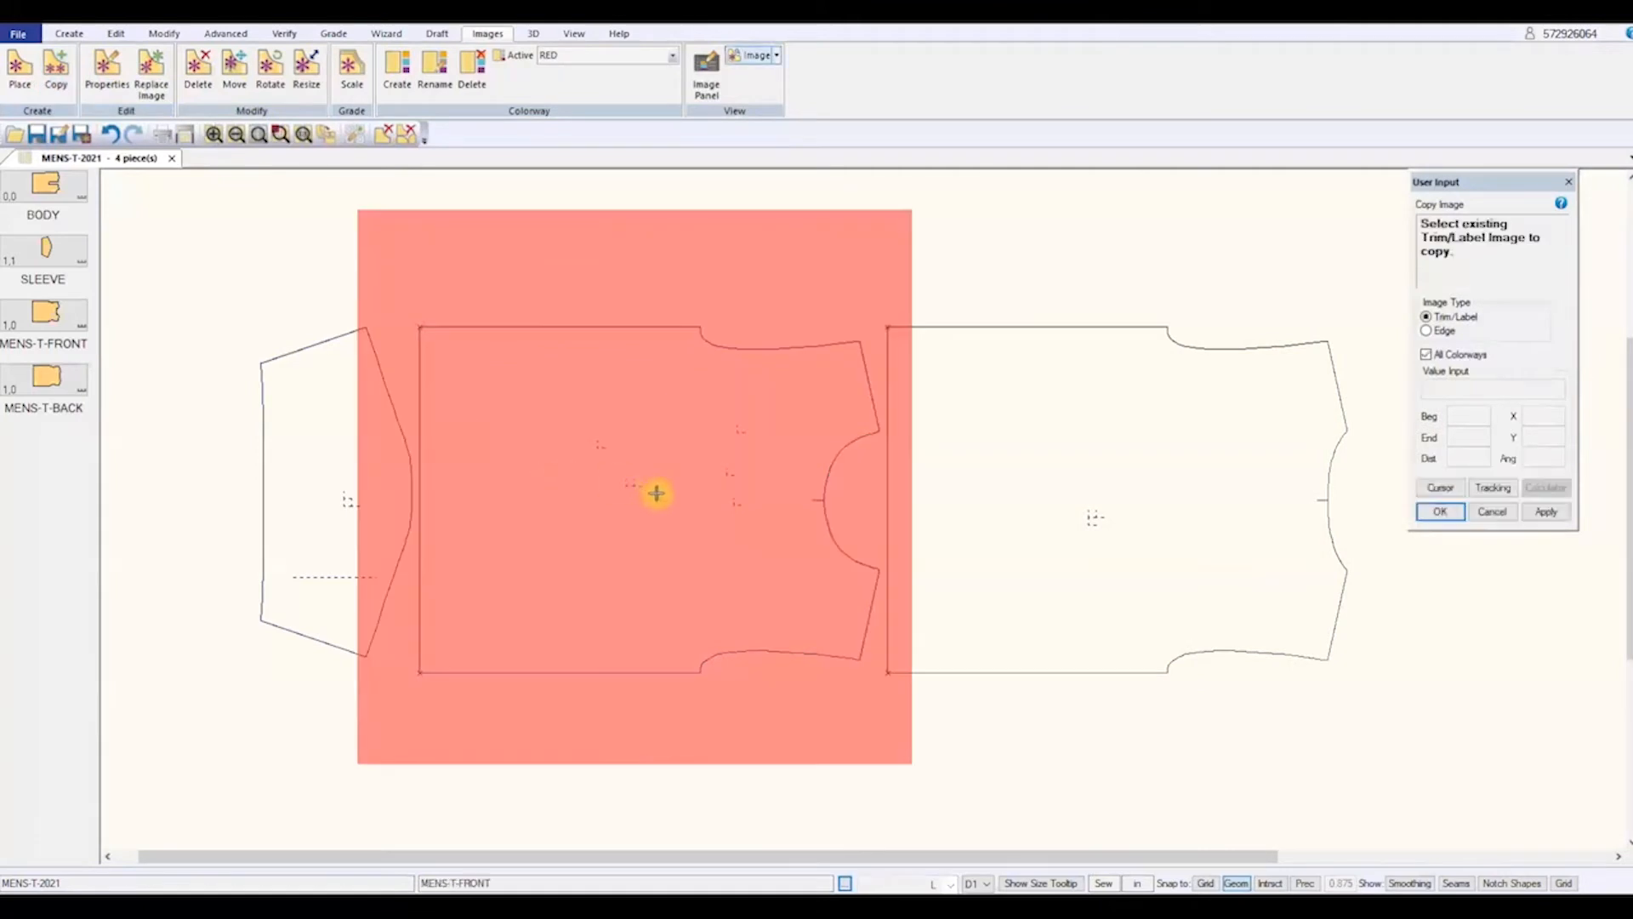
left_click(667, 700)
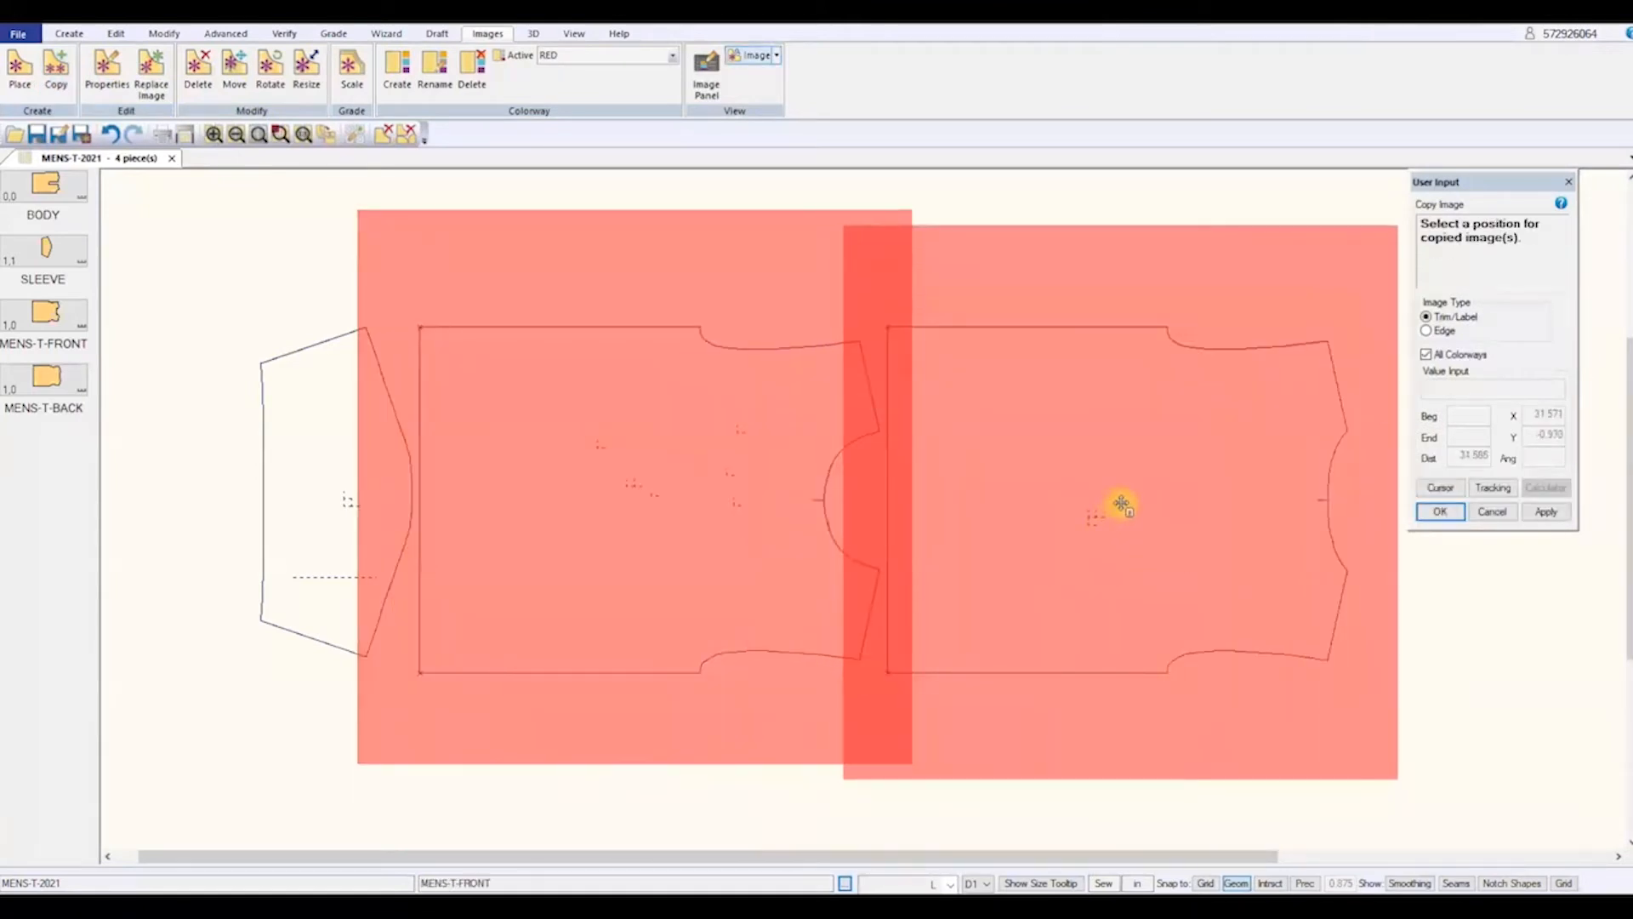
left_click(1116, 509)
left_click(1178, 536)
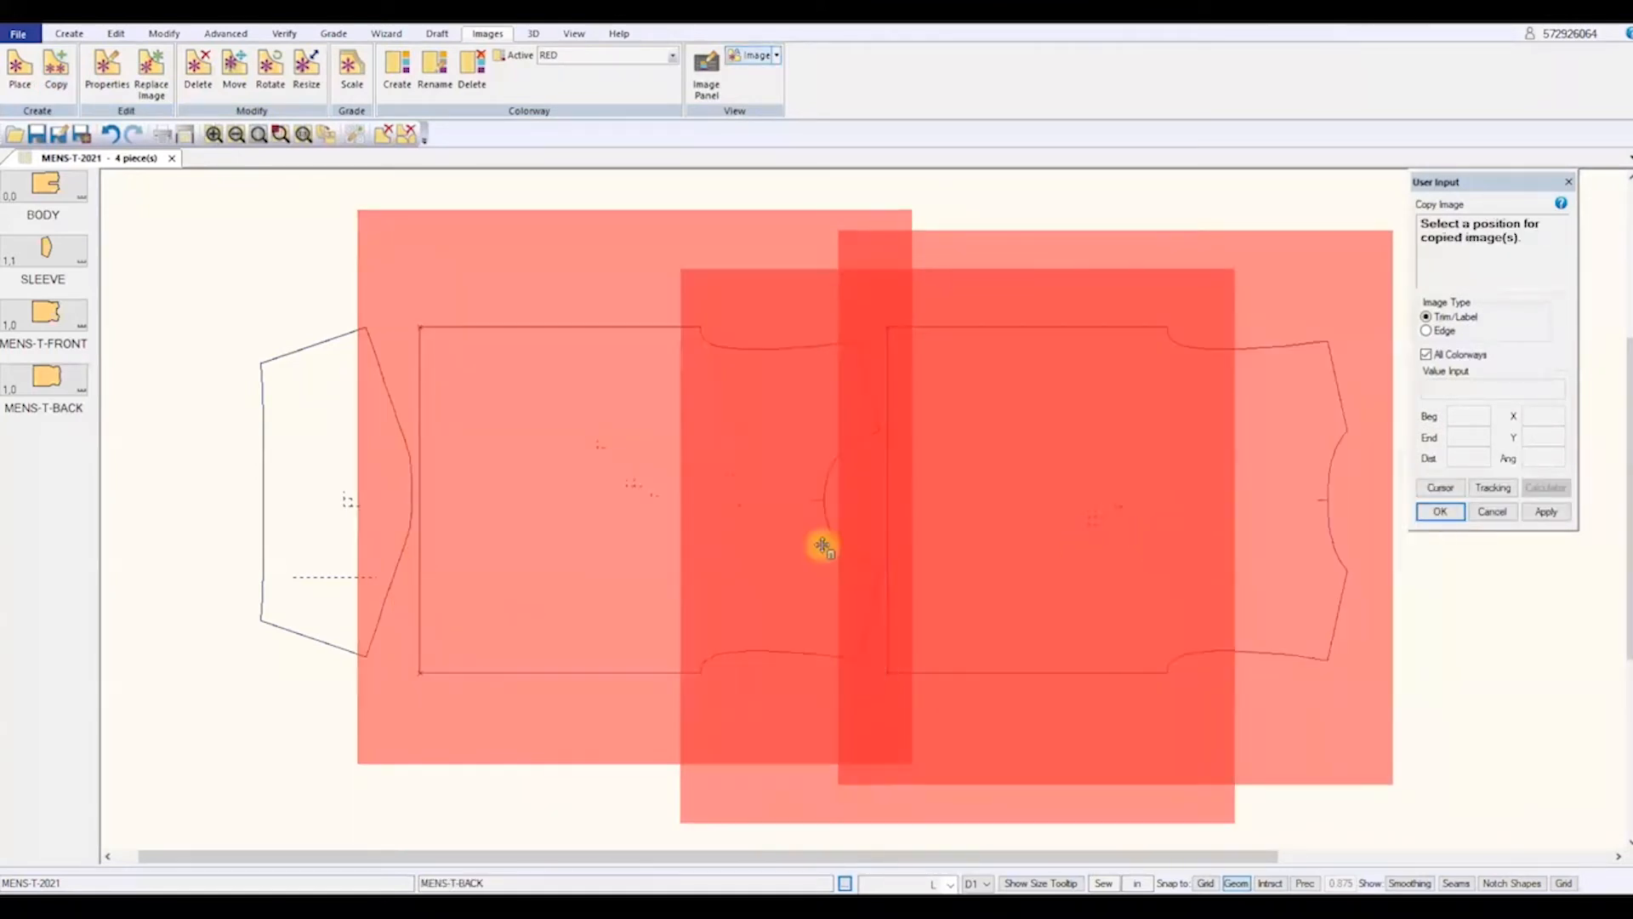
left_click(340, 502)
right_click(341, 502)
left_click(340, 500)
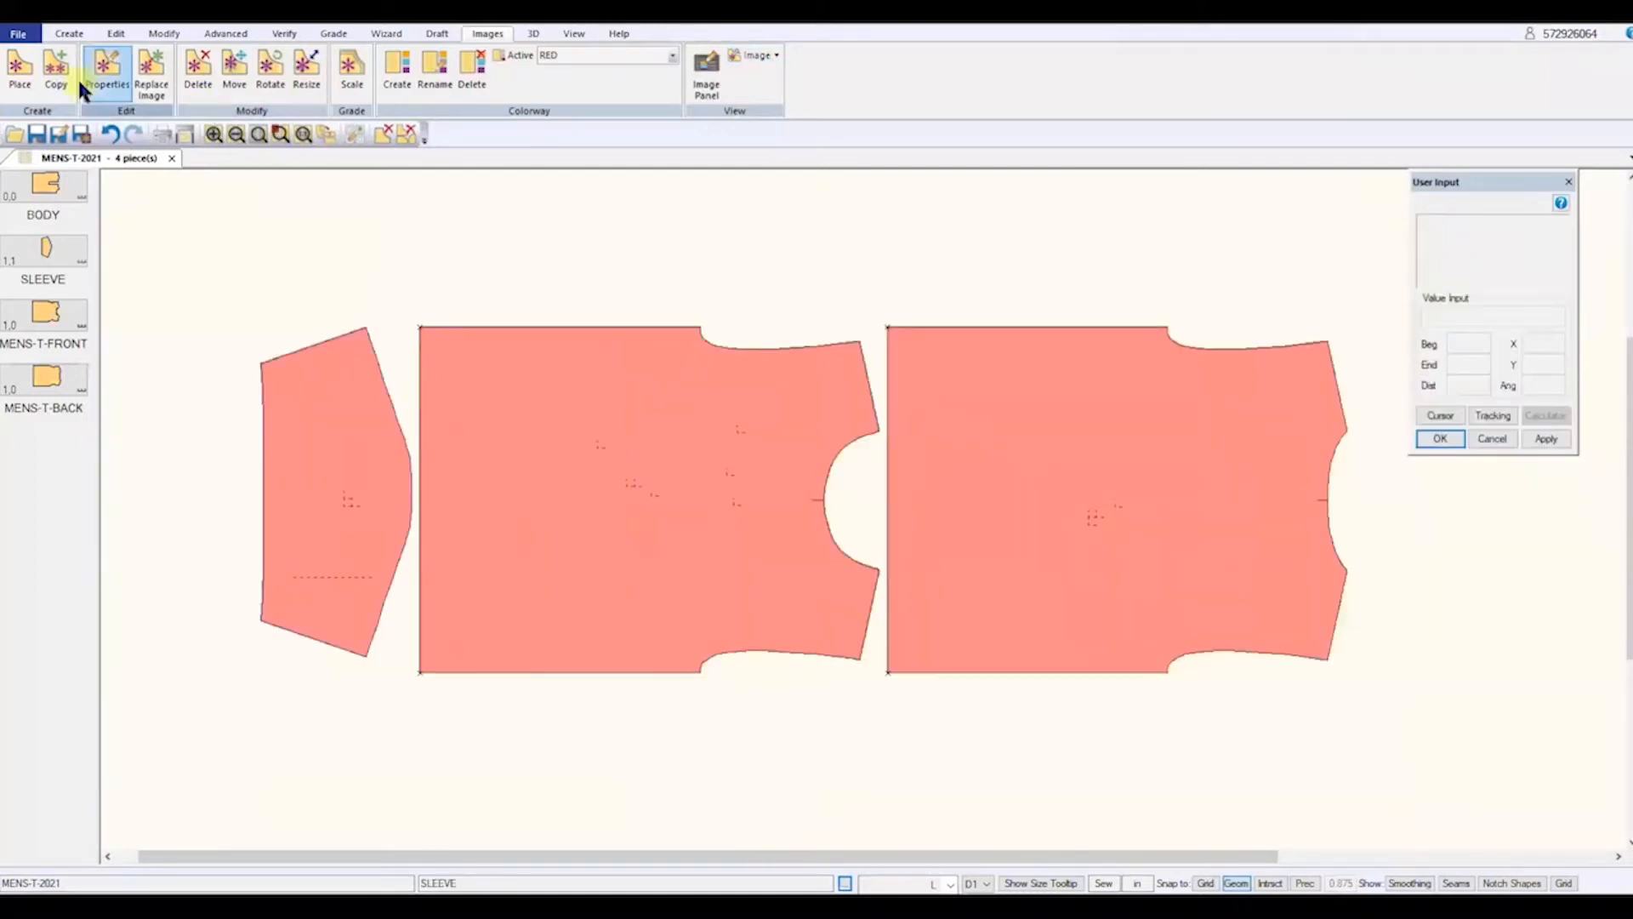
- Place the "Kevin" image as a trim on the chest of the front piece, accepting the suggested source color profile
left_click(20, 66)
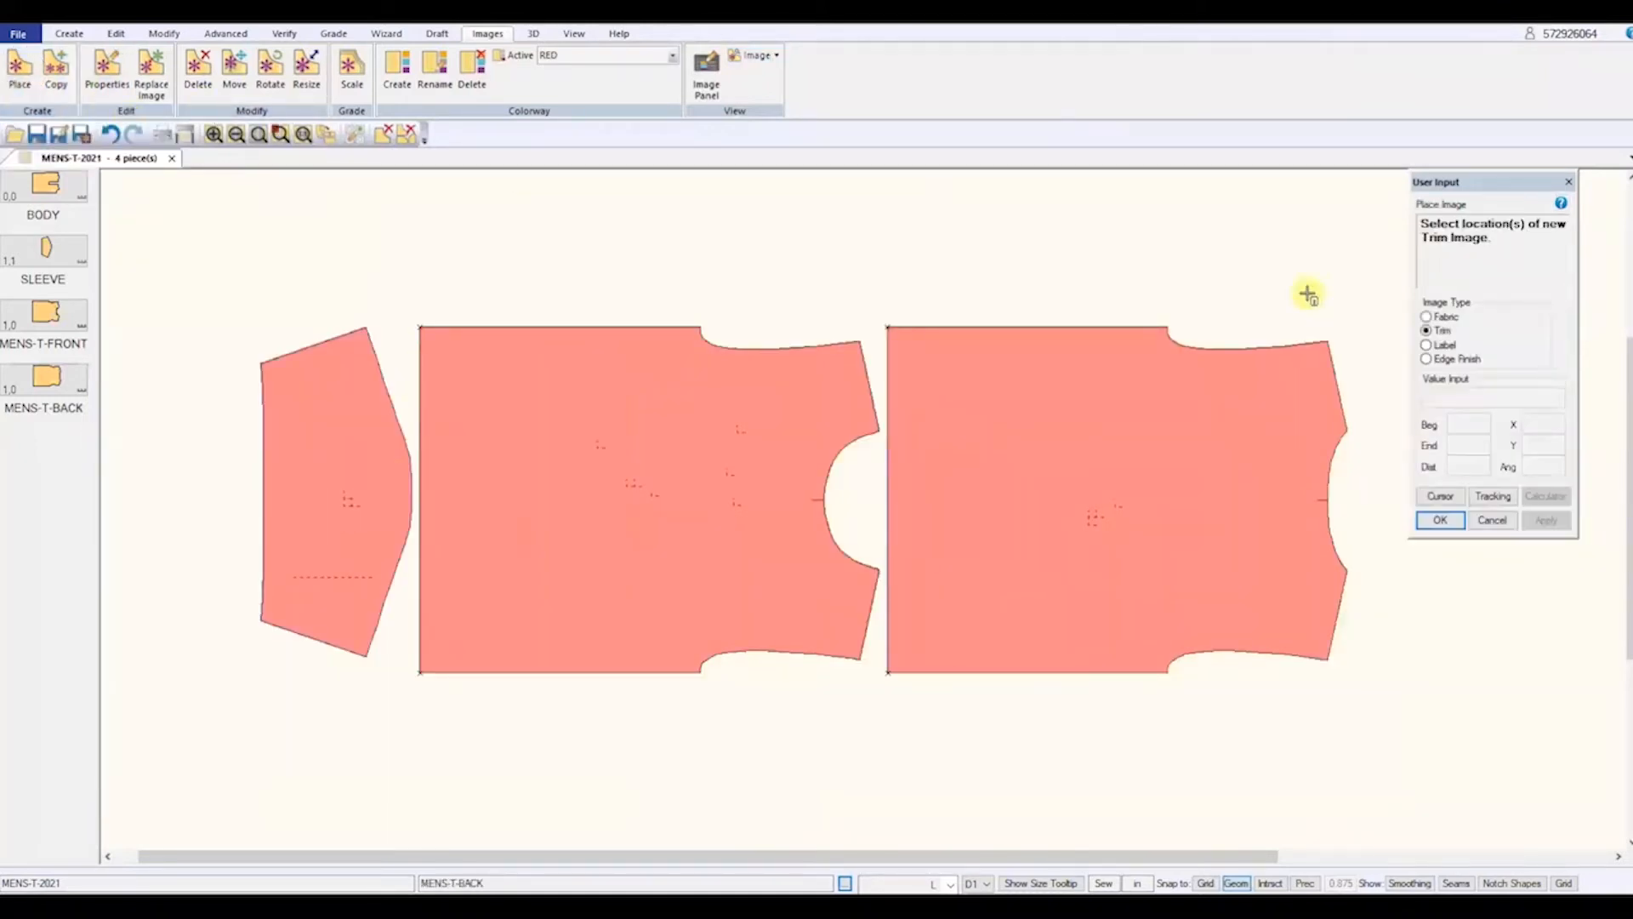
left_click(690, 500)
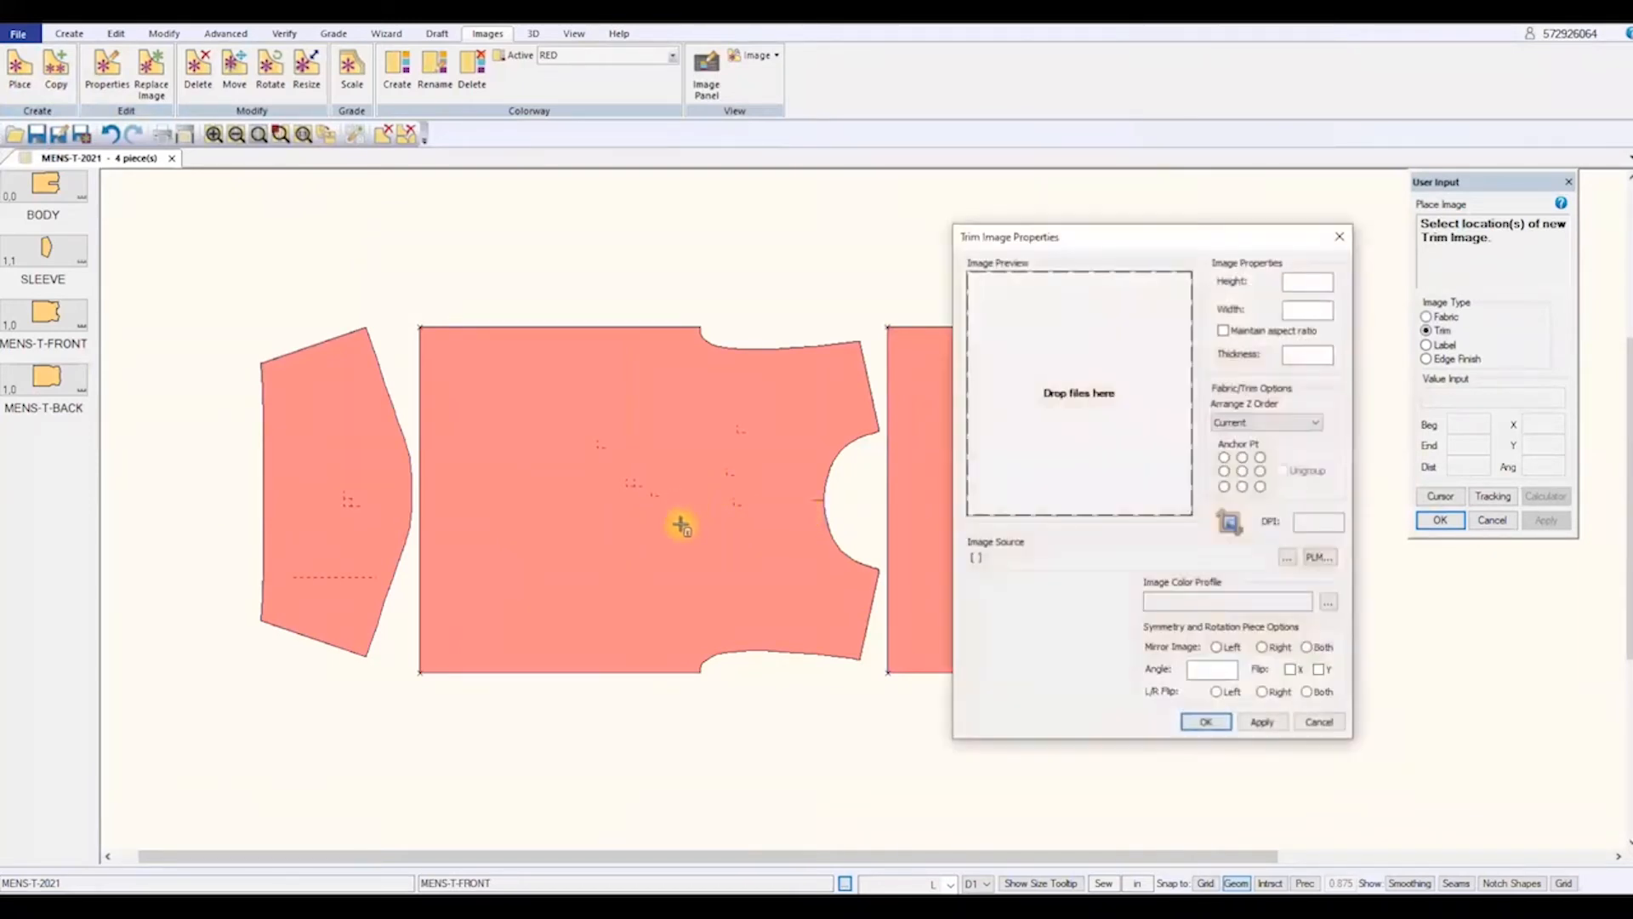
left_click(1287, 557)
scroll(922, 489, "down", 2)
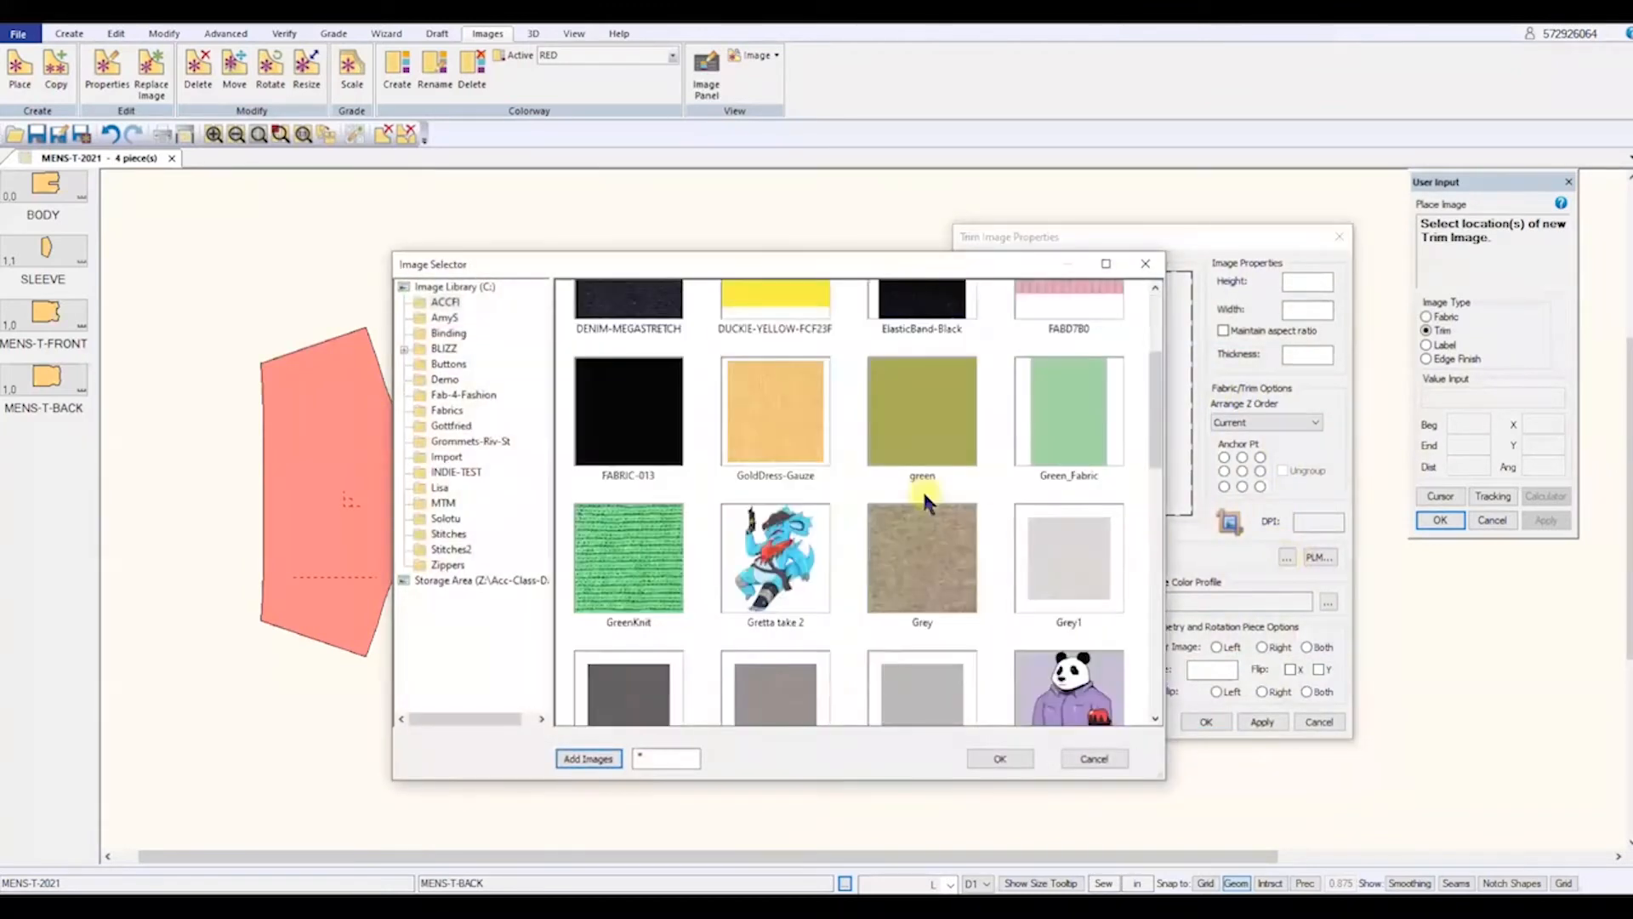
scroll(922, 488, "down", 2)
left_click(1069, 485)
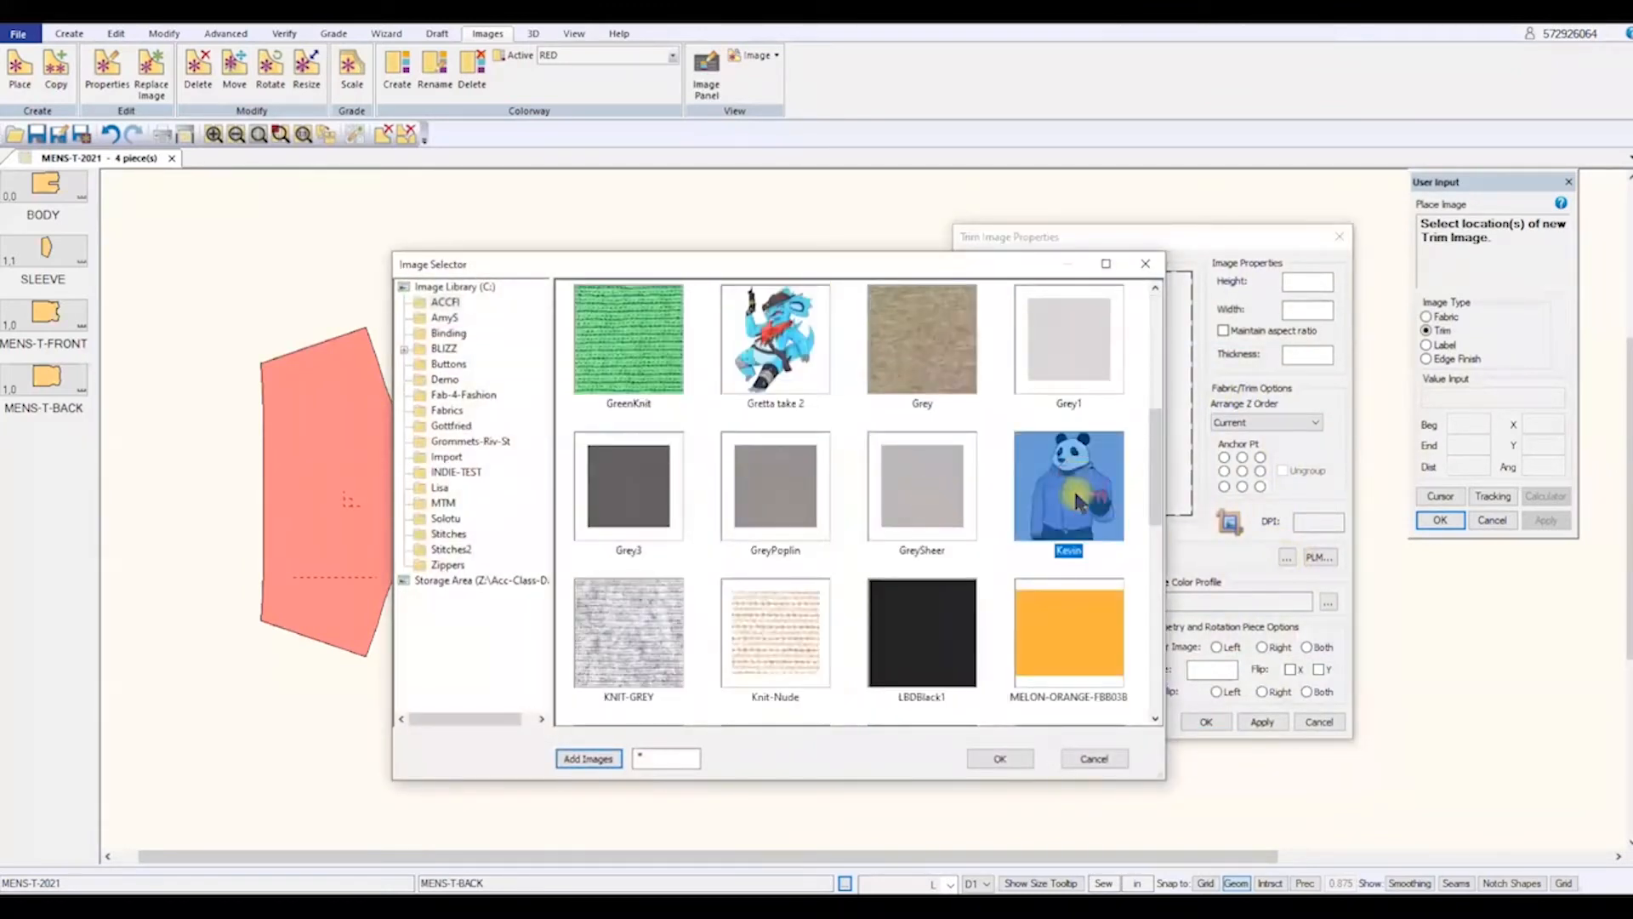
left_click(1000, 758)
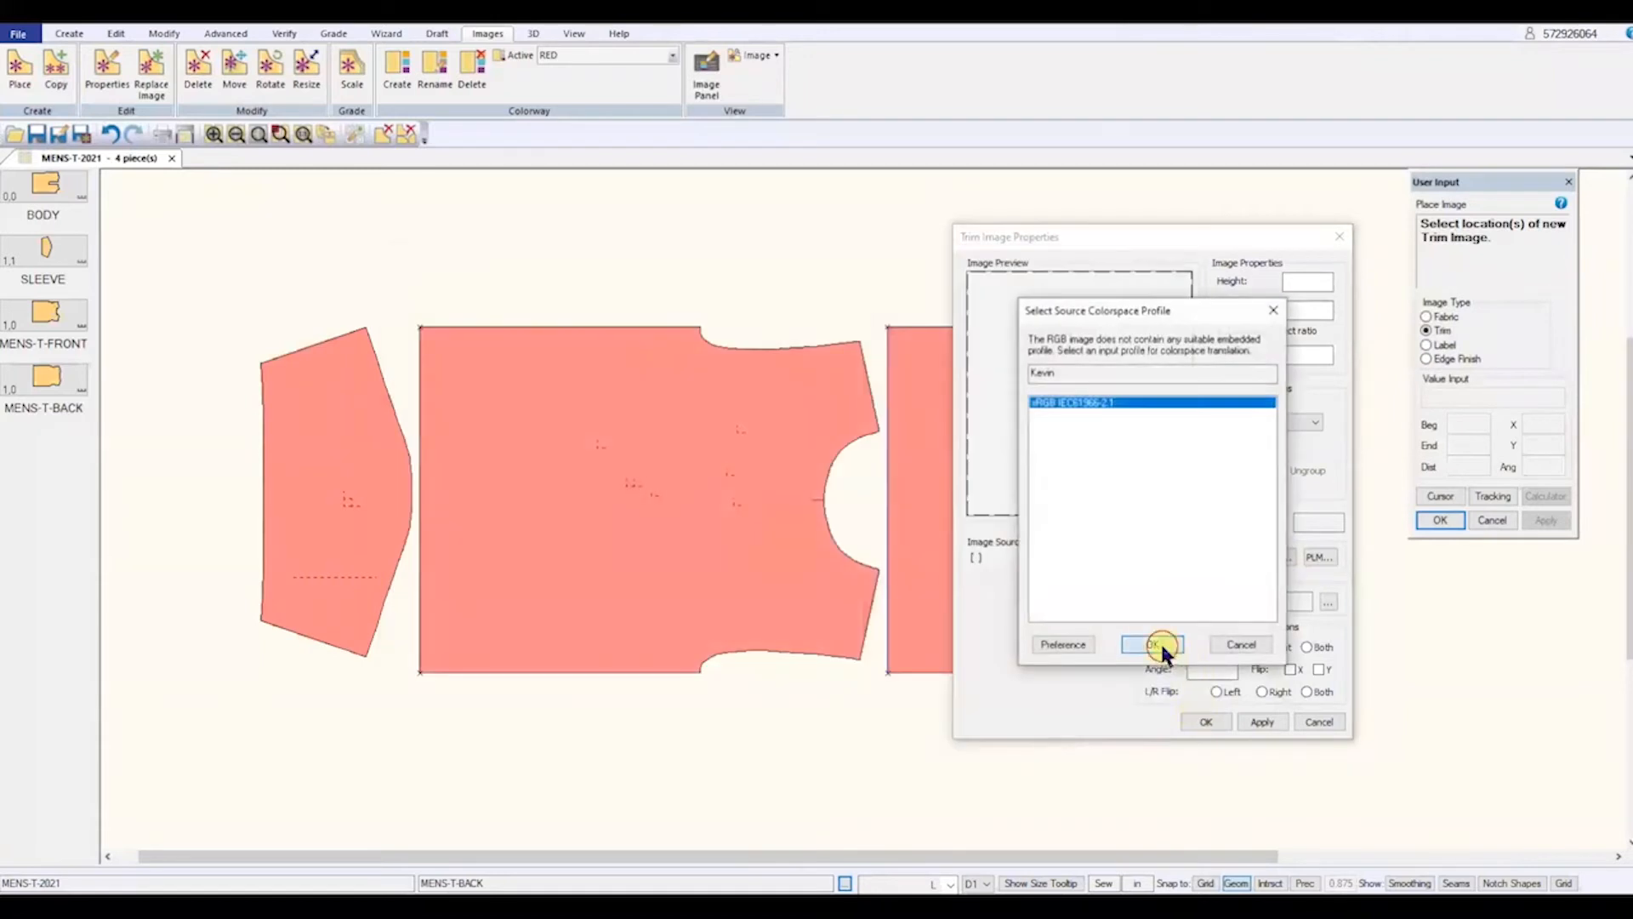
left_click(1160, 640)
- Set the panda image's angle to 90 and apply it to the front piece
double_click(1205, 669)
type("90")
left_click(1267, 720)
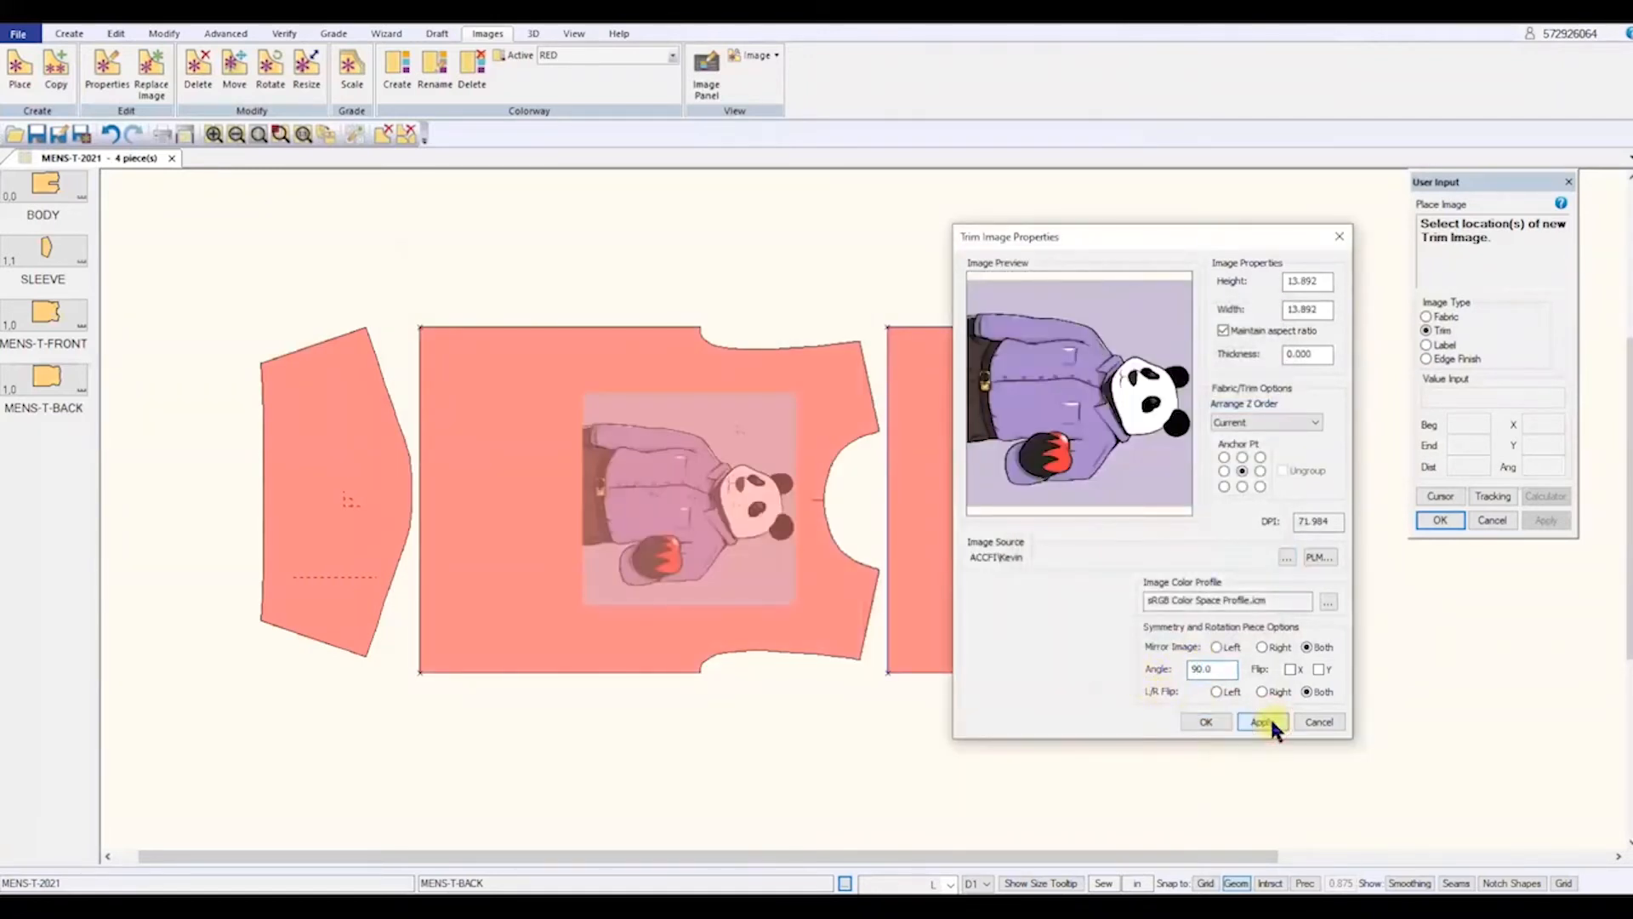
left_click(1202, 720)
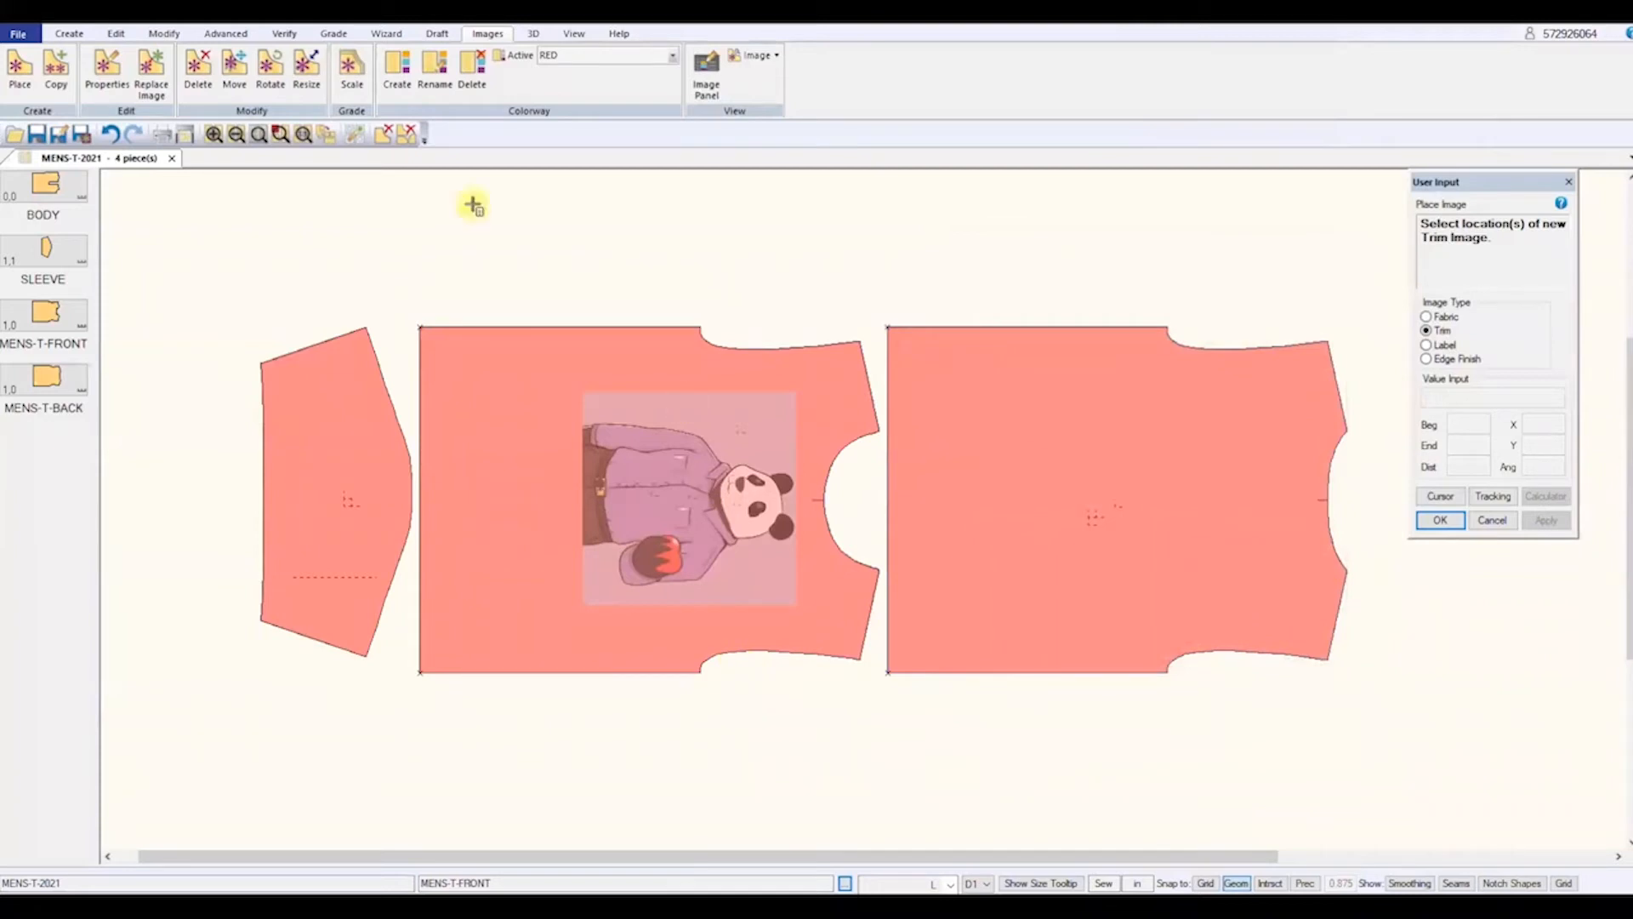
- Move the panda image away from the neckline toward the middle of the front piece
left_click(239, 70)
left_click(707, 508)
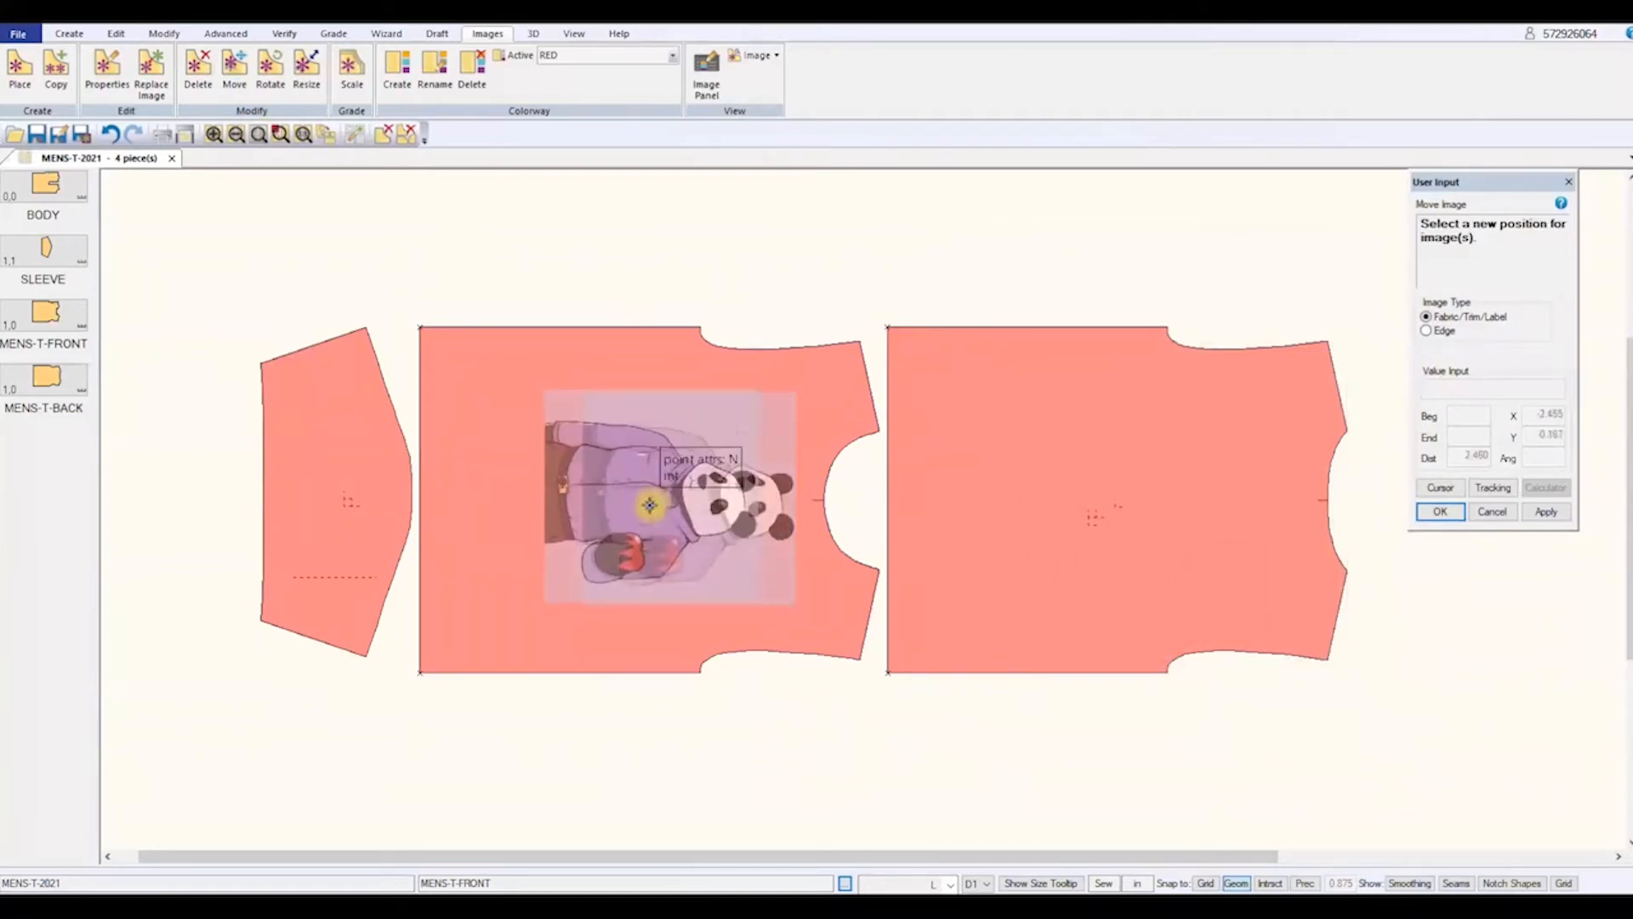
left_click(649, 506)
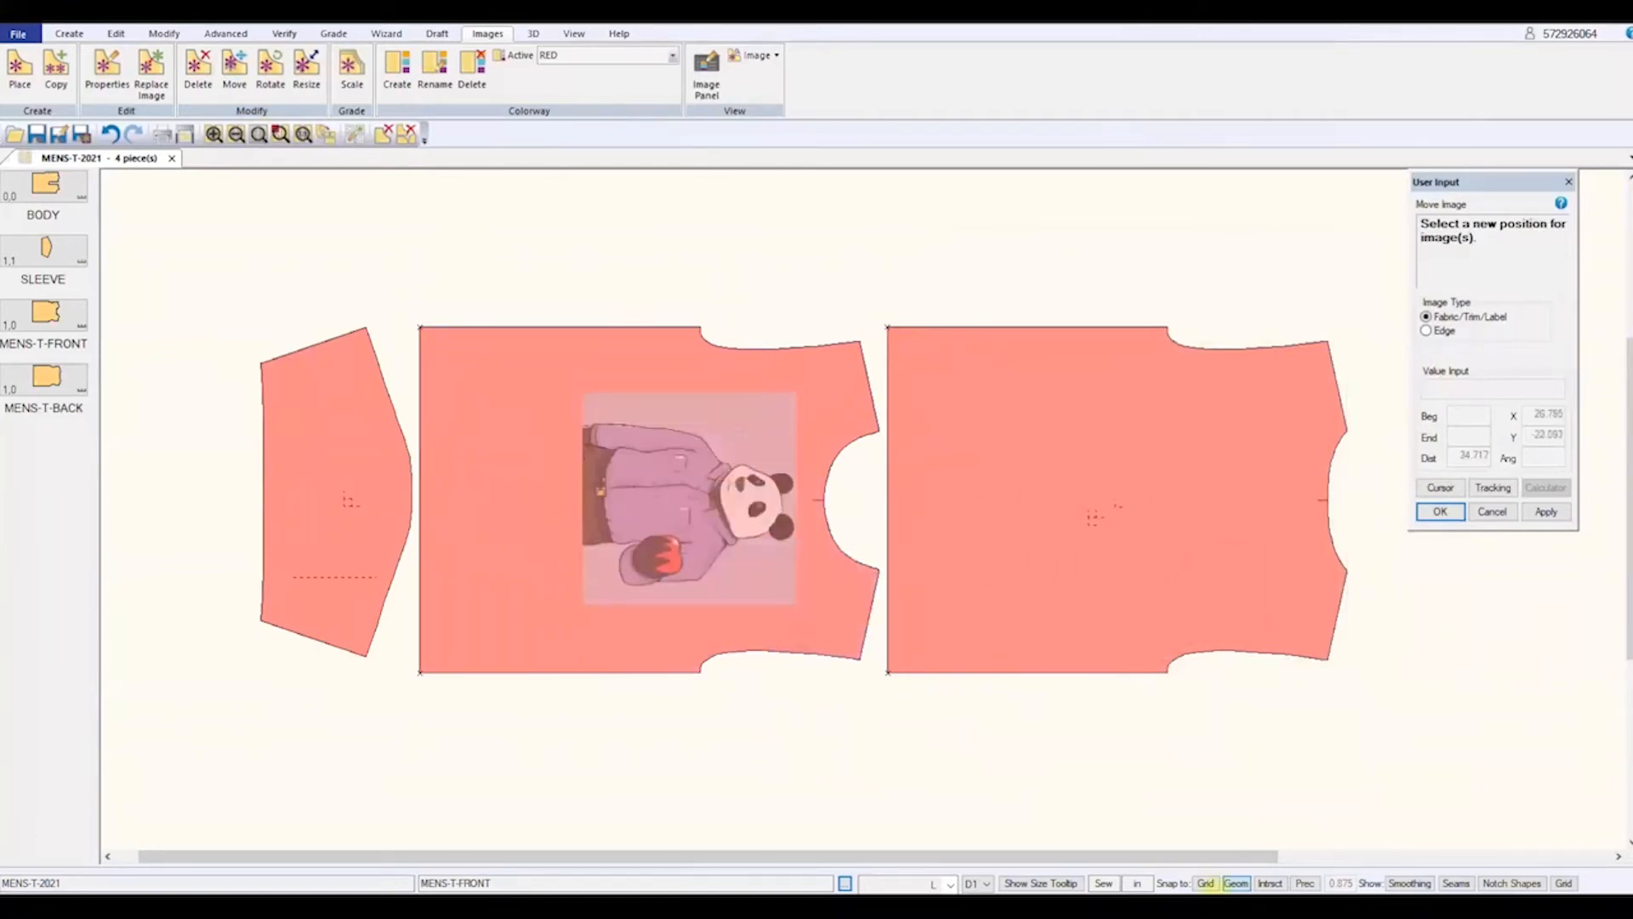
left_click(662, 499)
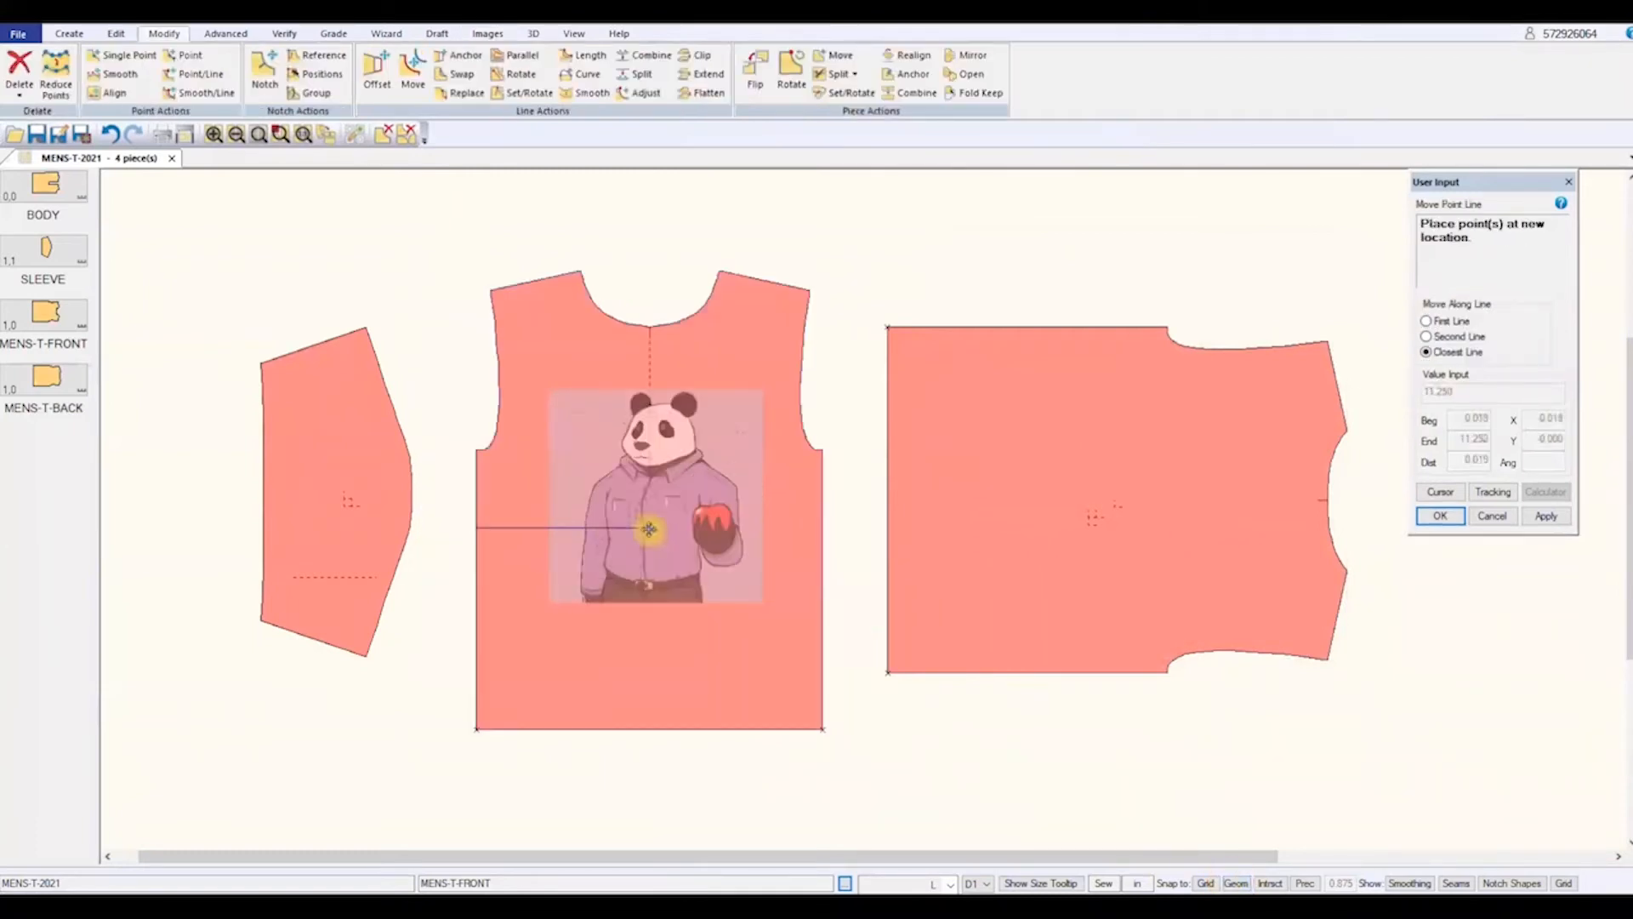
- Add a drill point on the front piece at the intersection of the vertical center line and the horizontal internal line
scroll(596, 521, "up", 2)
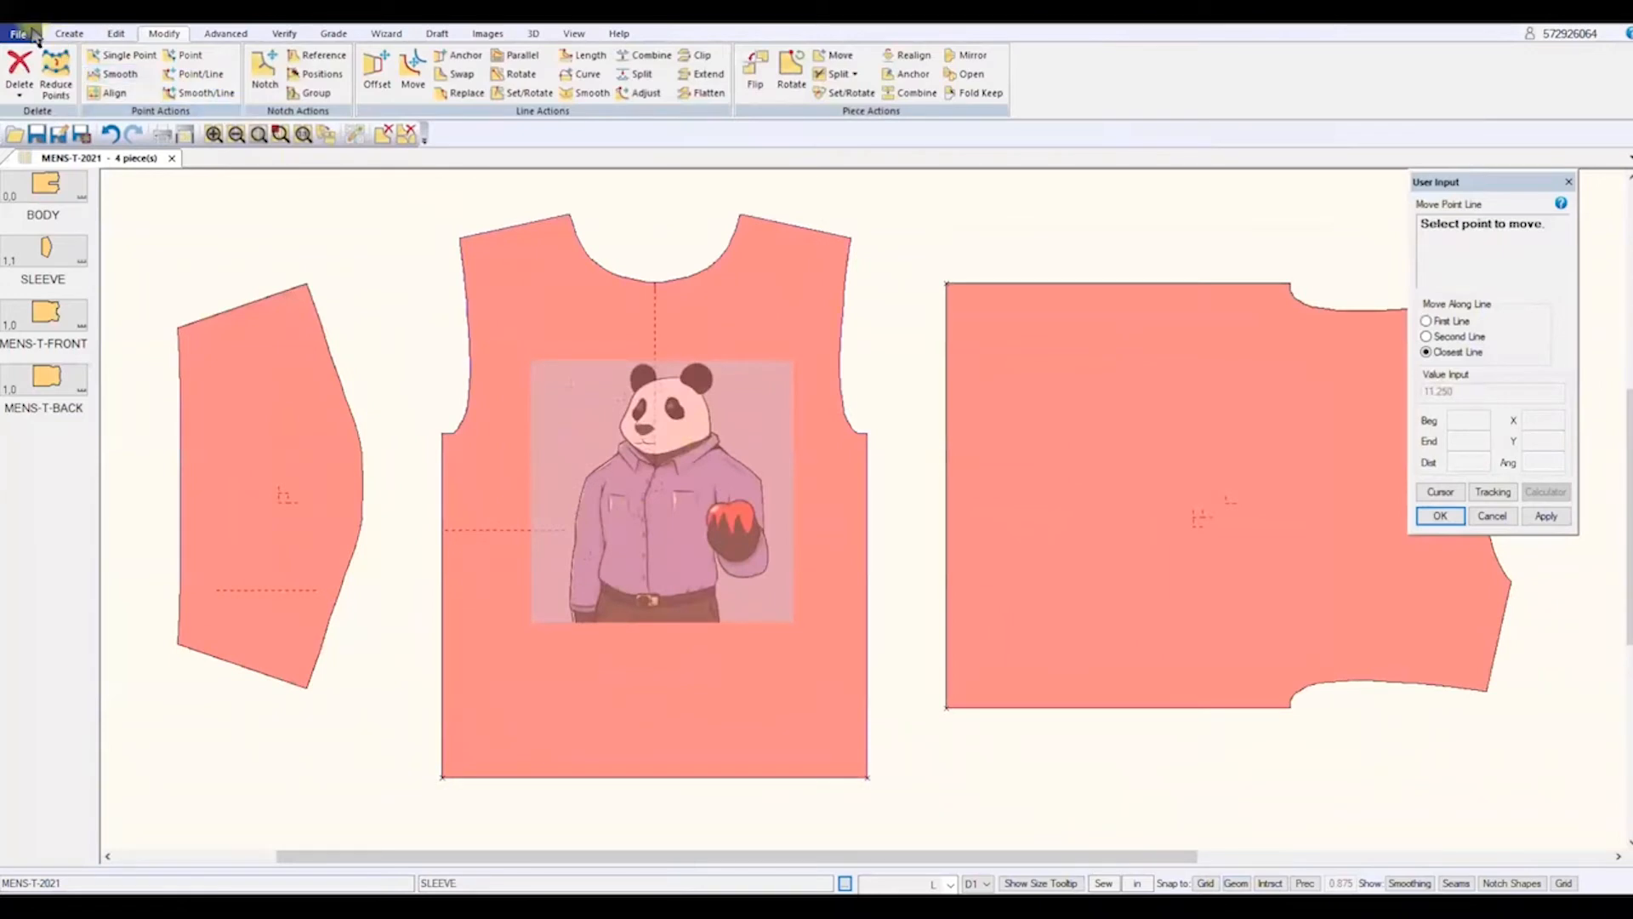
left_click(73, 33)
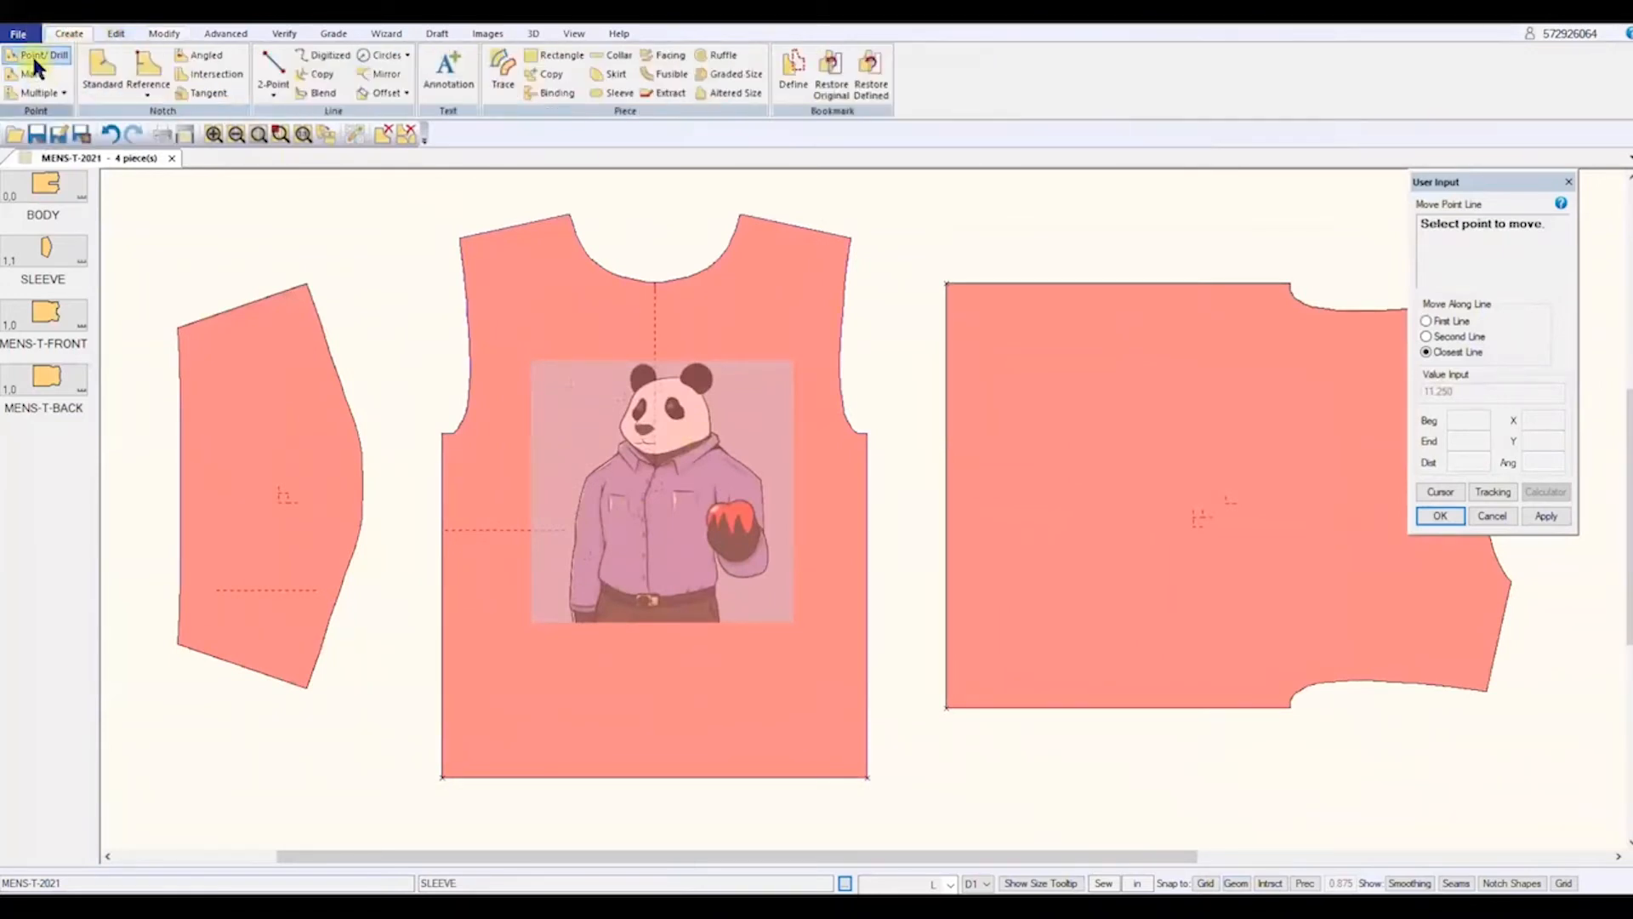
left_click(34, 55)
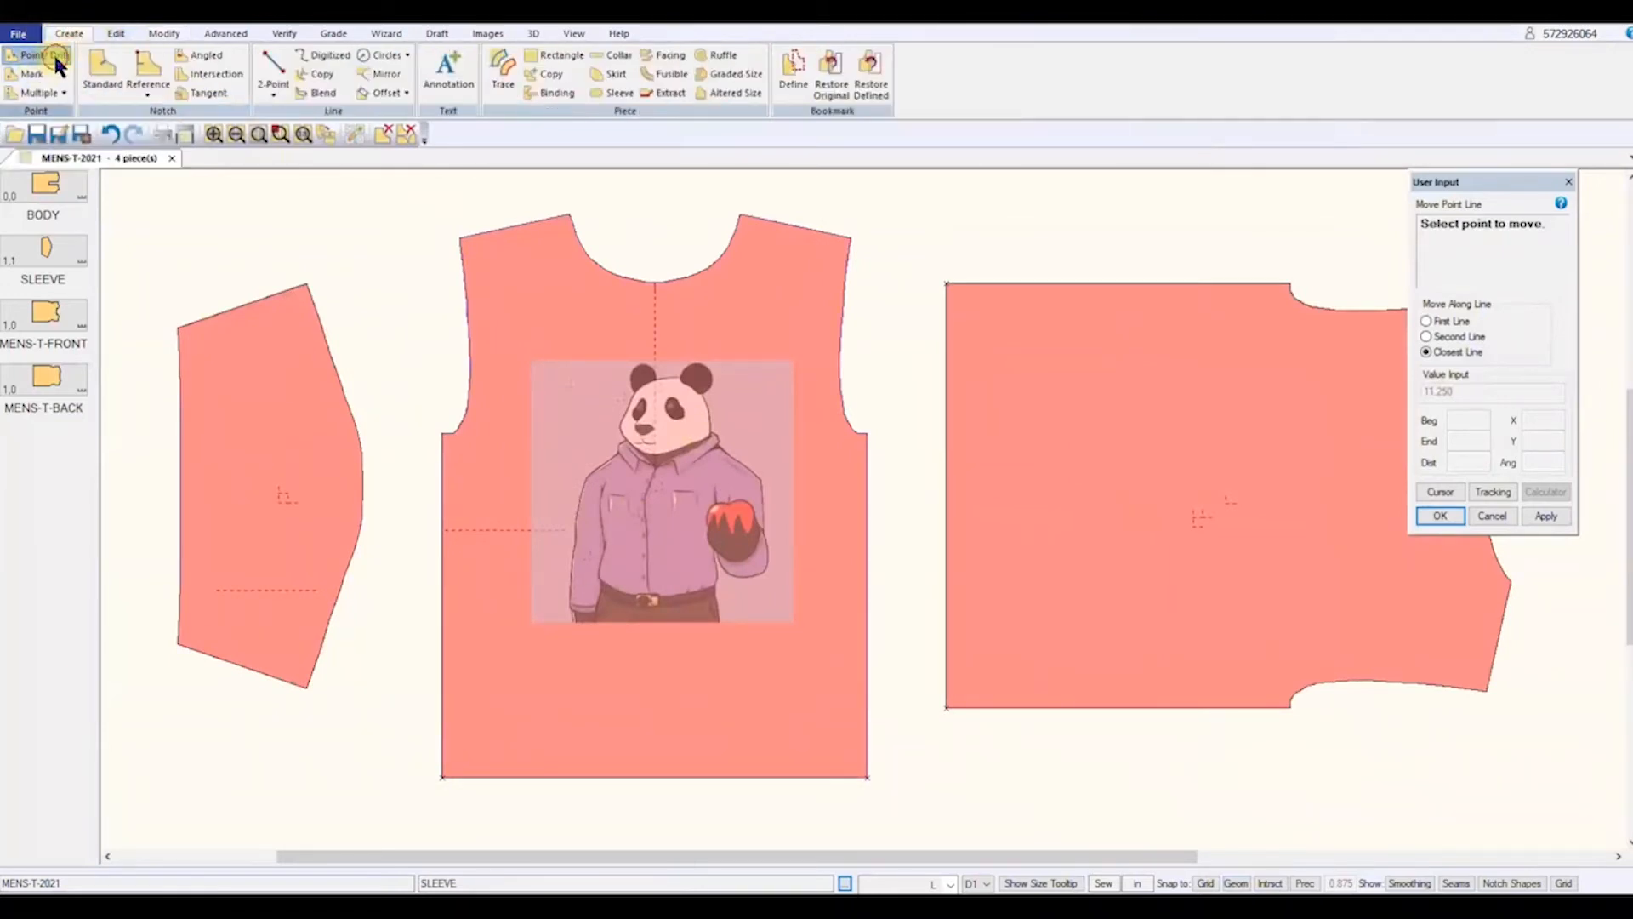
right_click(494, 438)
left_click(549, 541)
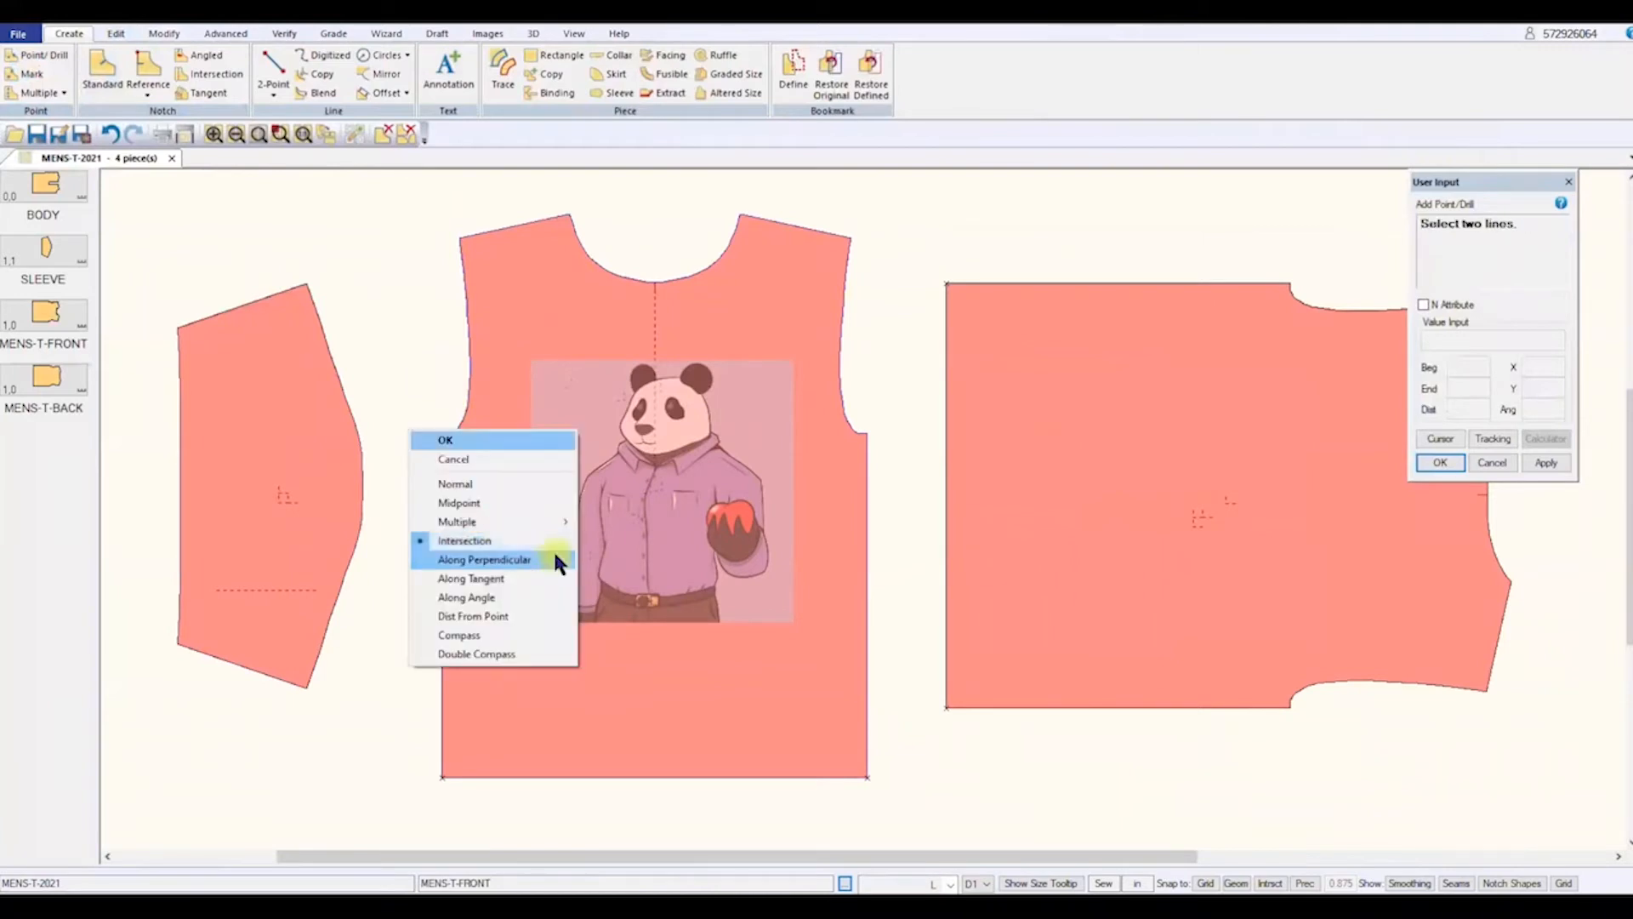
left_click(656, 327)
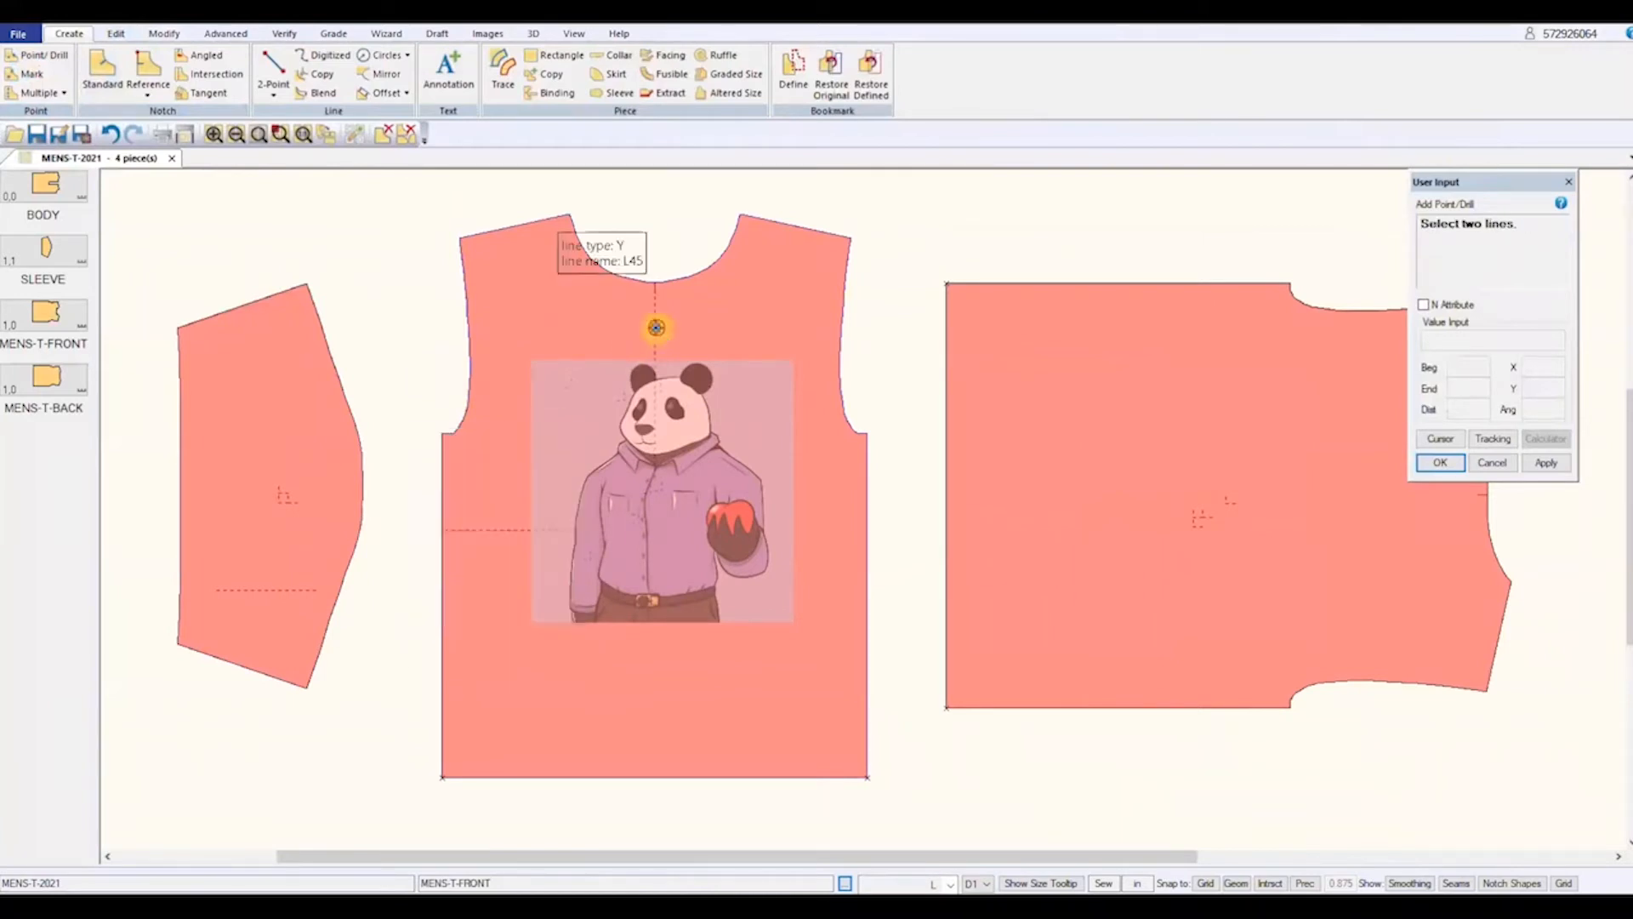
right_click(508, 532)
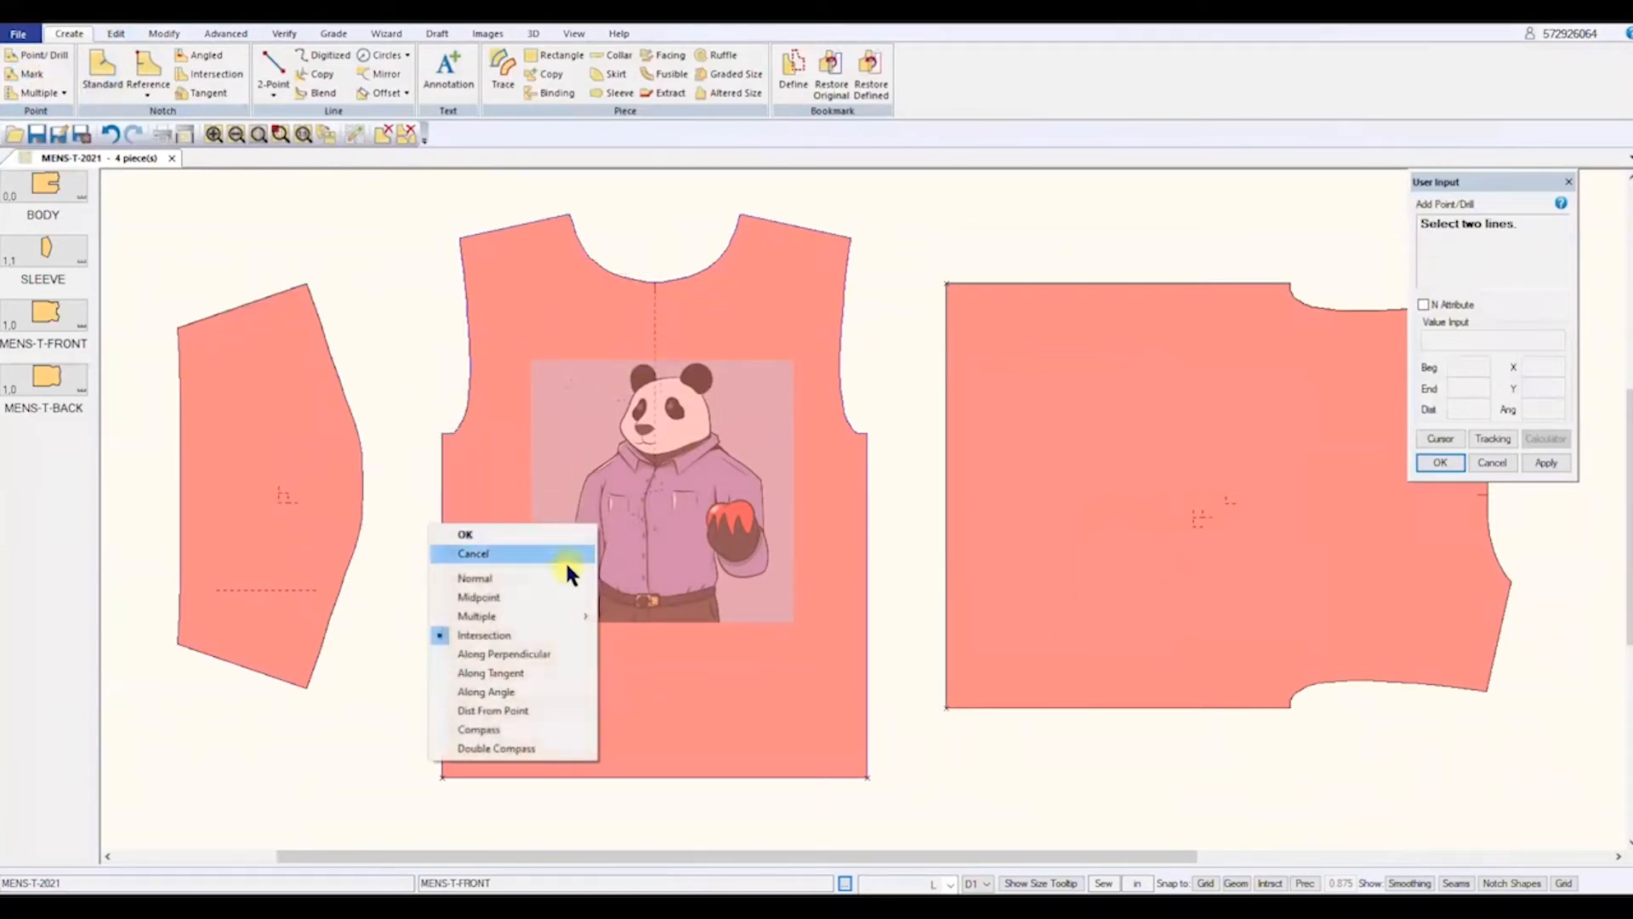
left_click(481, 534)
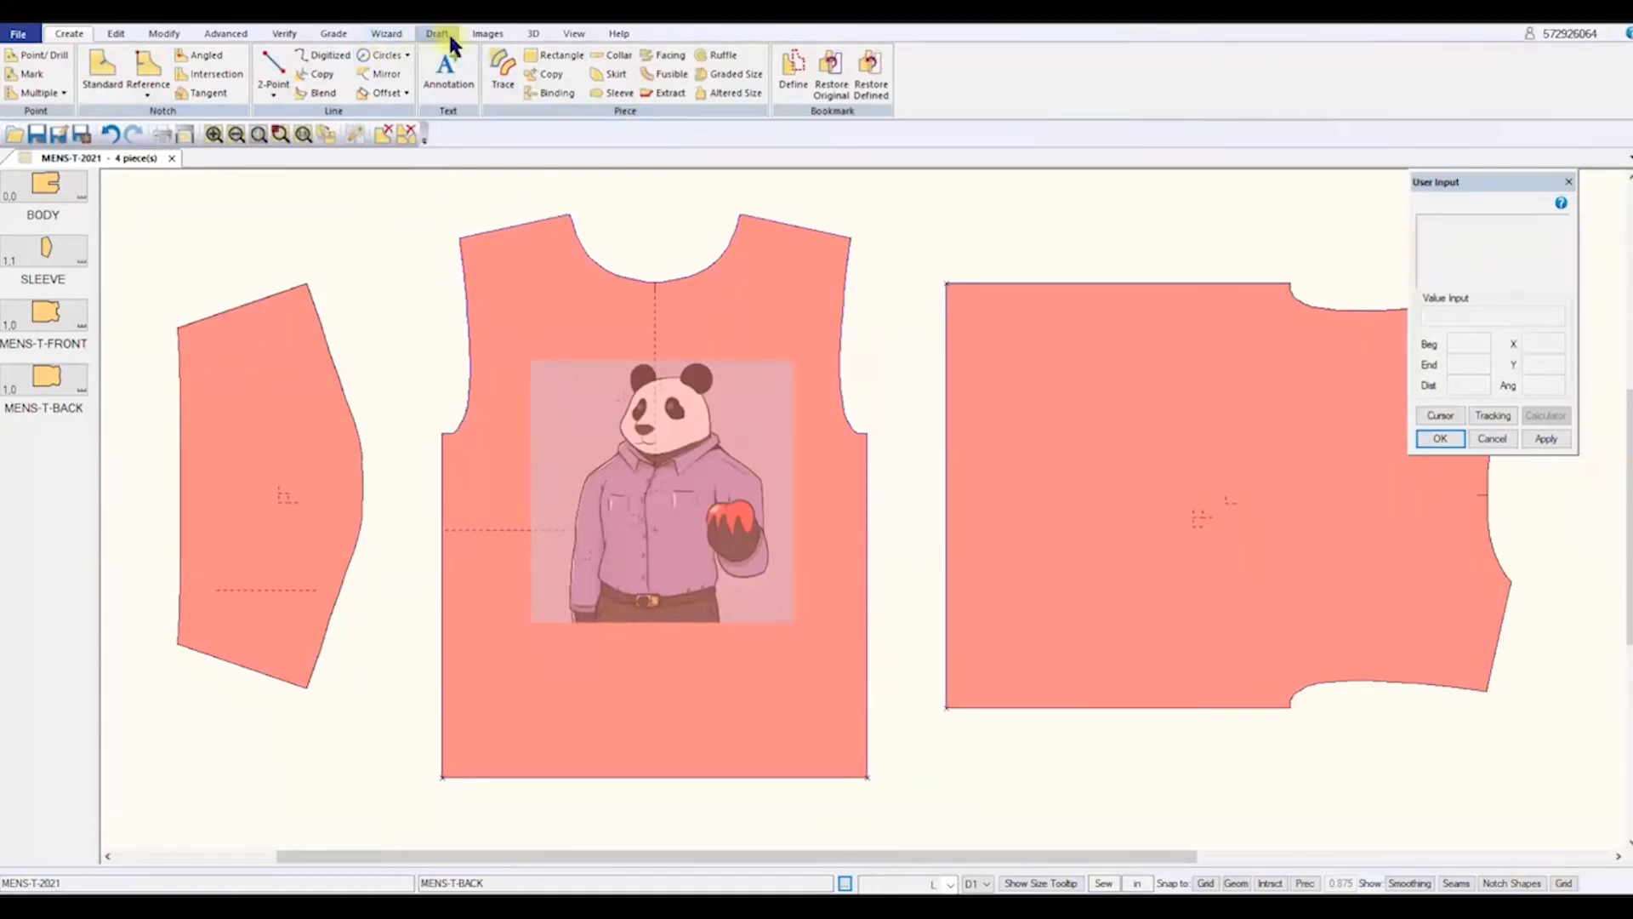
- Delete the panda image from the front piece
left_click(489, 32)
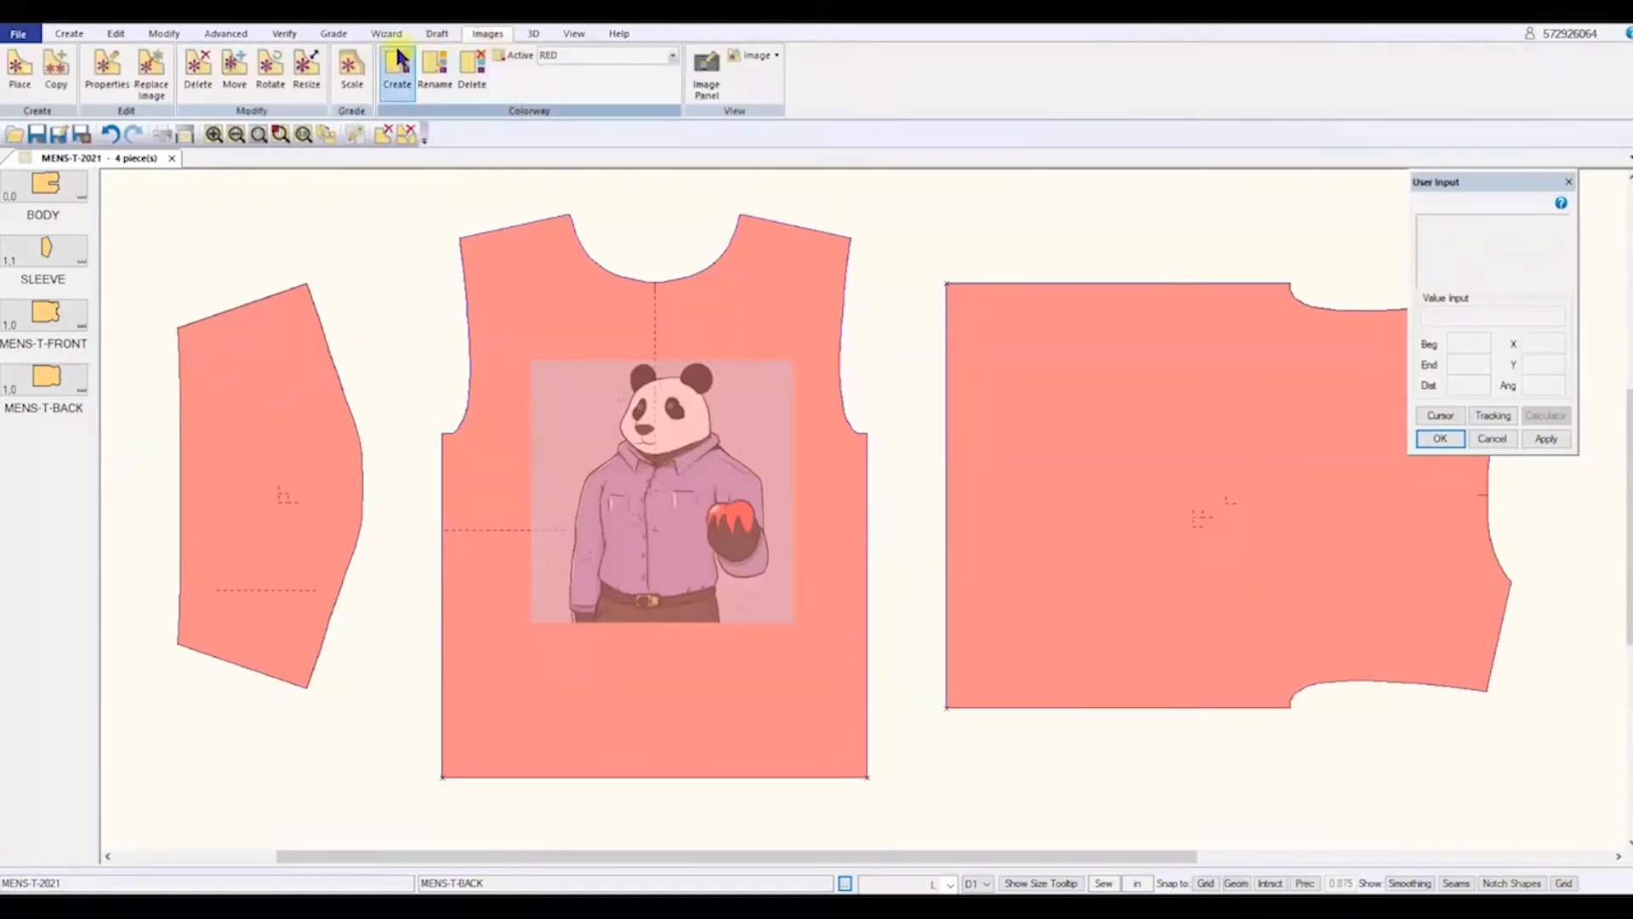
left_click(201, 65)
left_click(736, 475)
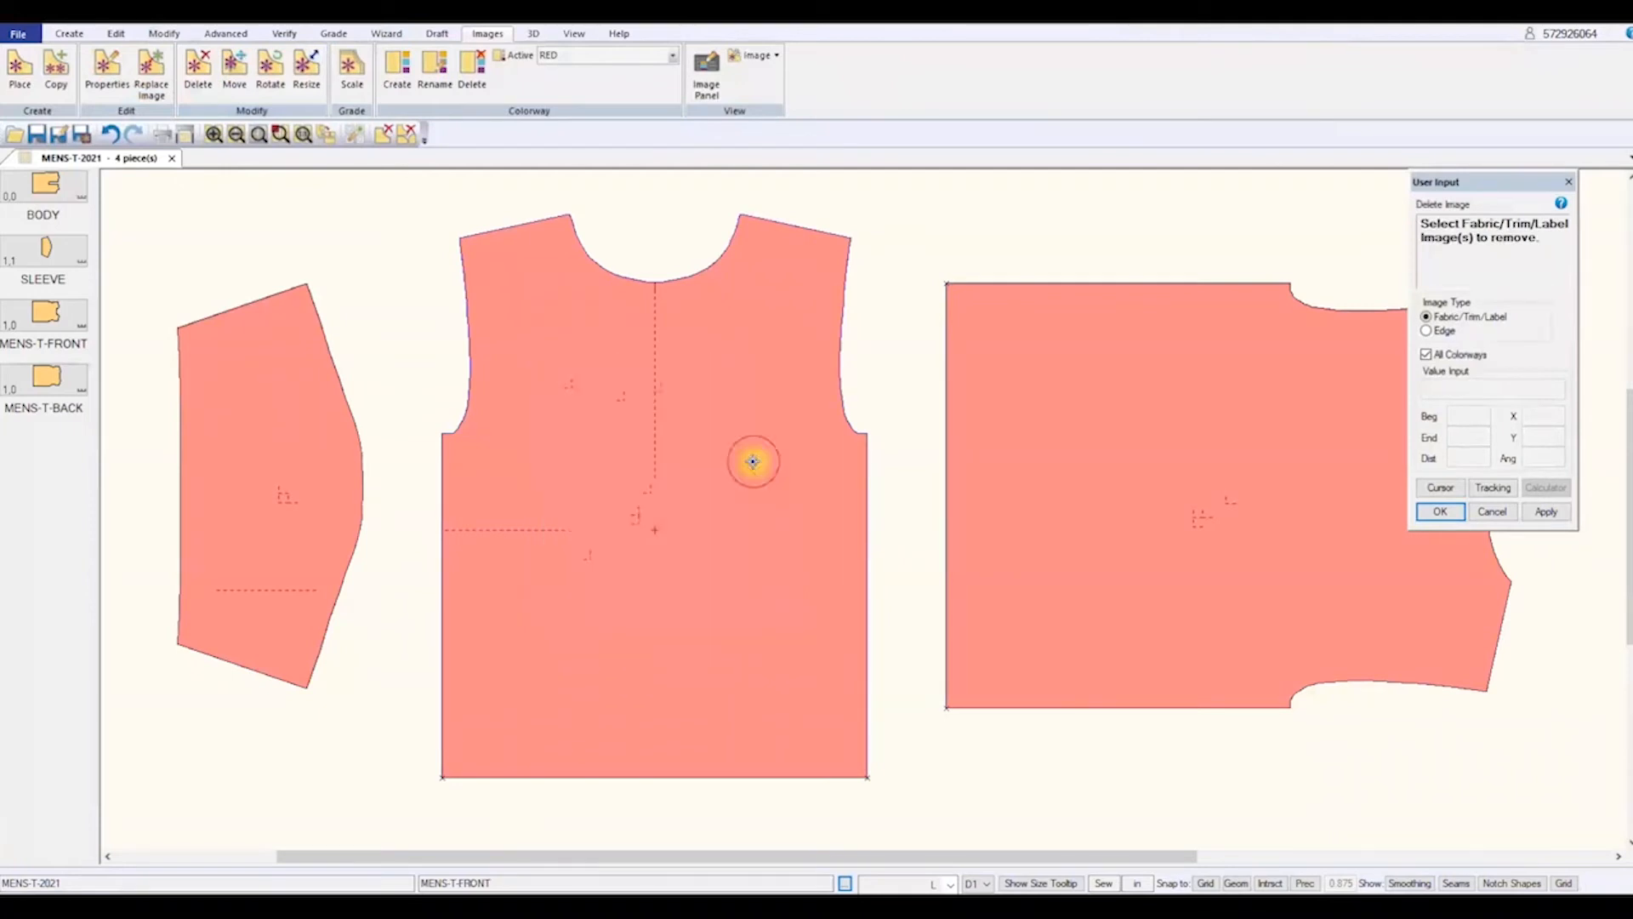
- Place a trim image at the front piece's drill point with a center anchor, using the panda image and the sRGB IEC61966-2.1 profile
left_click(20, 68)
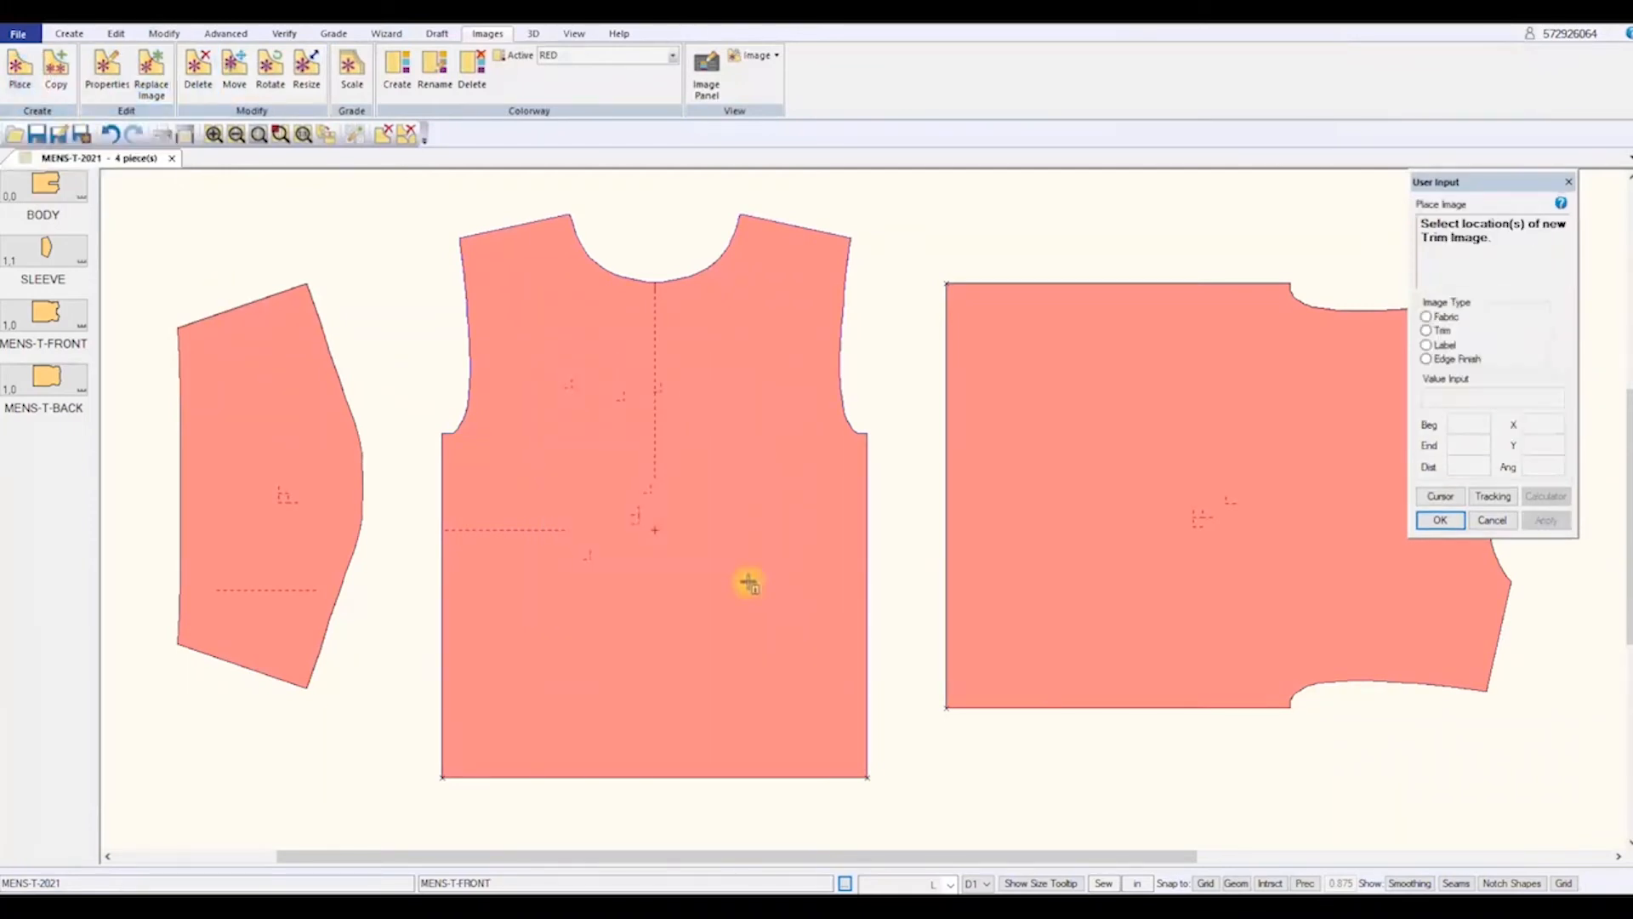
left_click(660, 531)
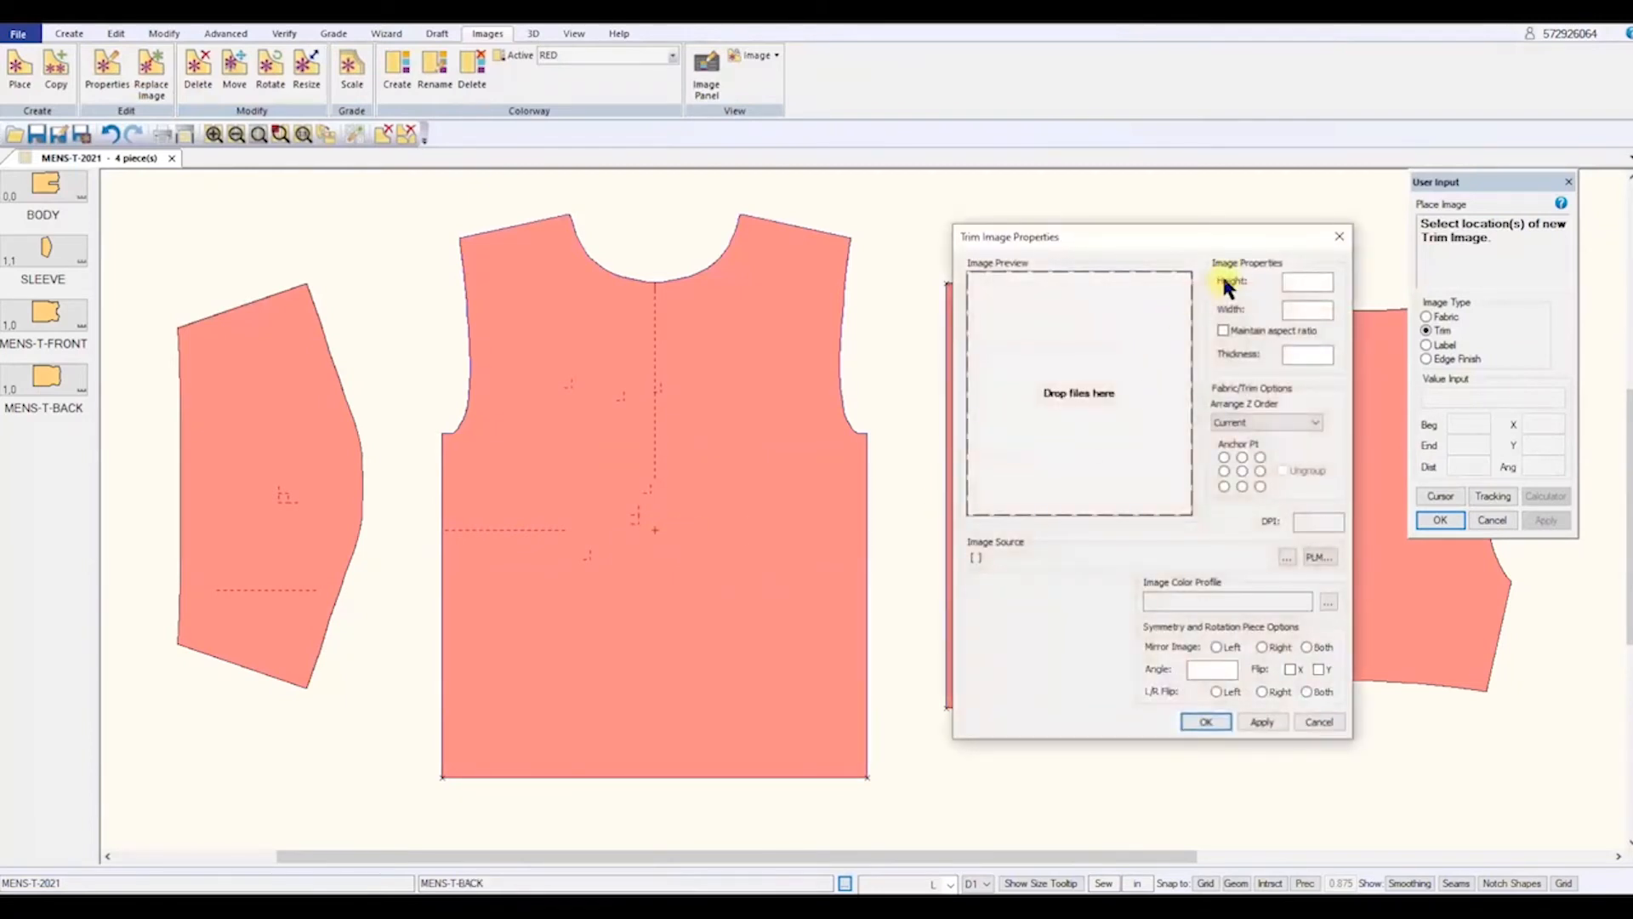
left_click(1242, 470)
left_click(1285, 557)
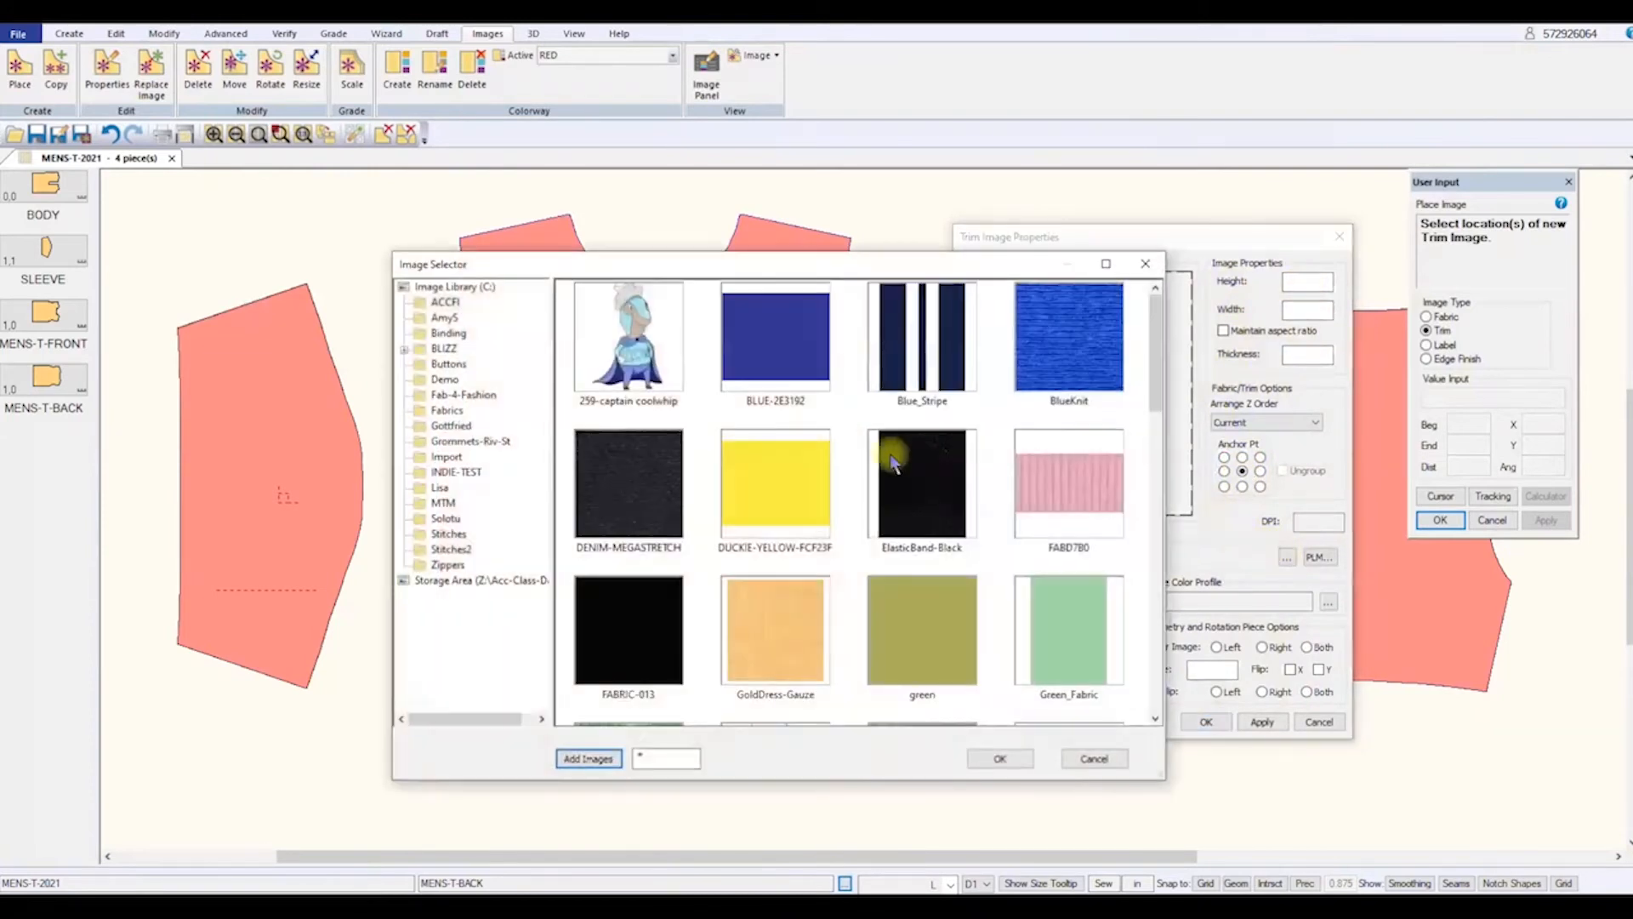
scroll(849, 554, "down", 3)
scroll(849, 554, "down", 3)
left_click(1074, 487)
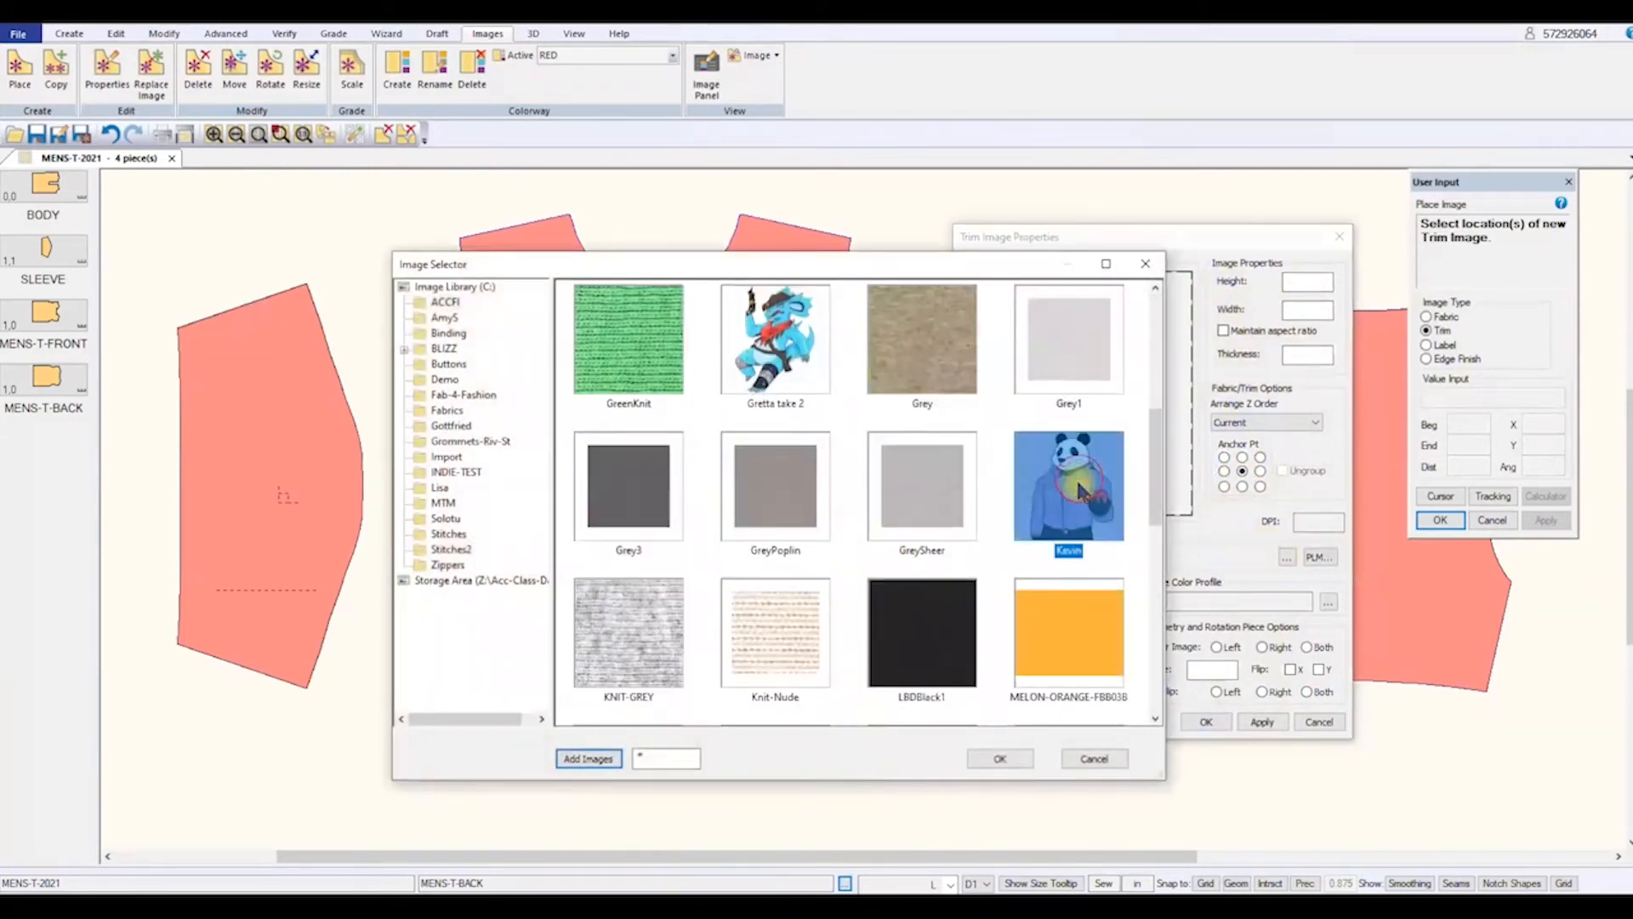
left_click(1008, 757)
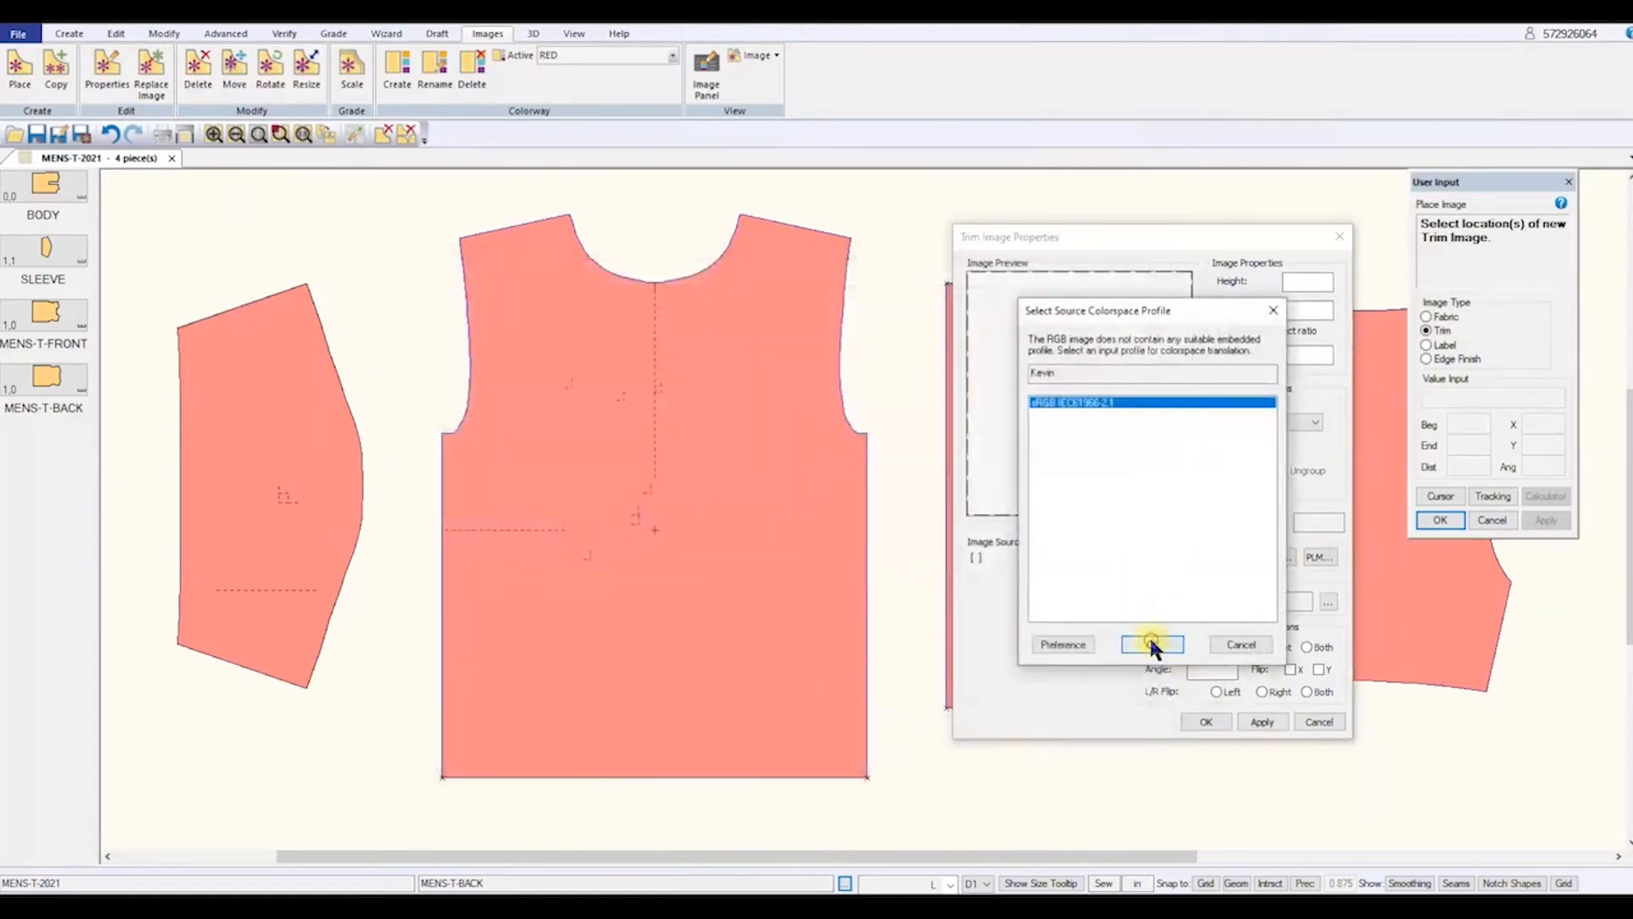
left_click(1152, 644)
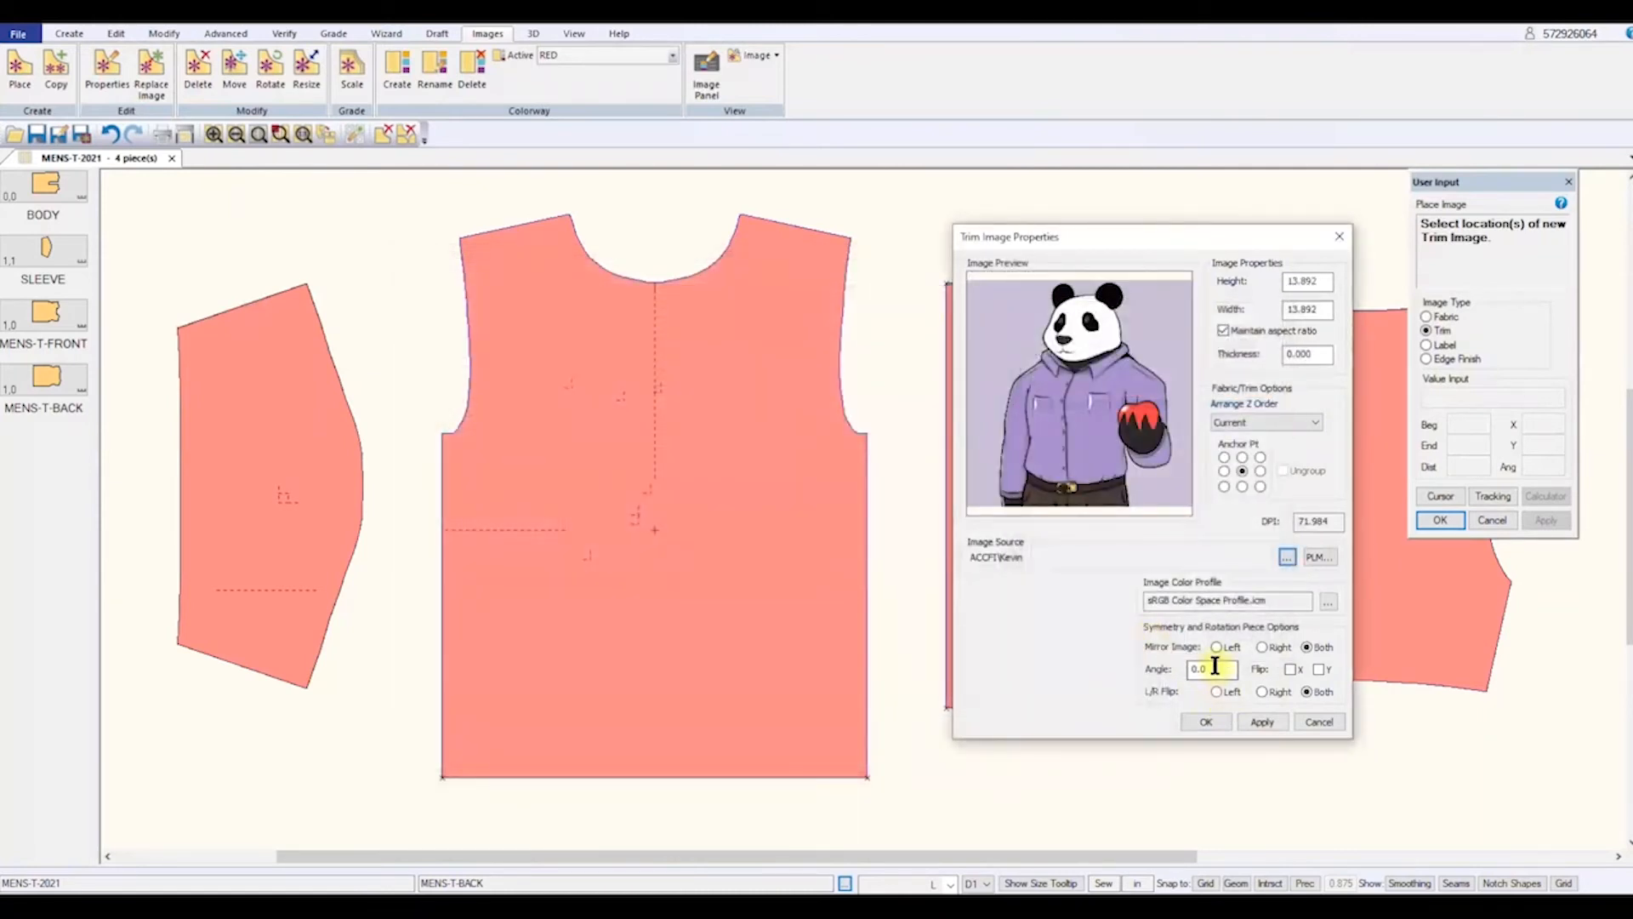
- Apply the panda image to the front piece with its angle set to 90
left_click(1262, 722)
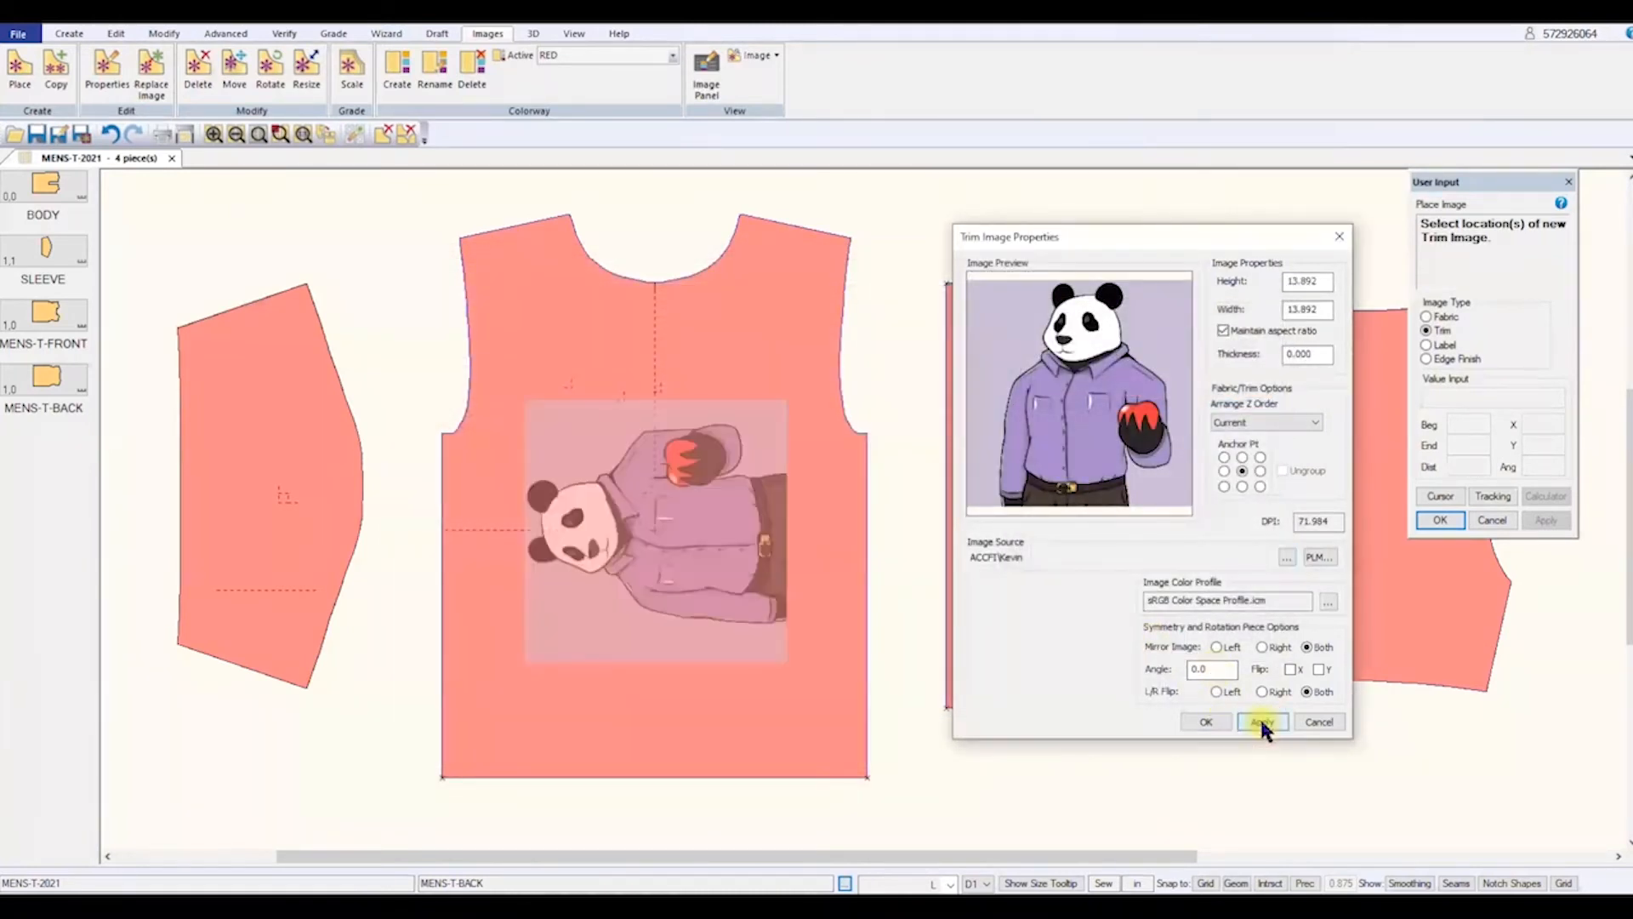
left_click_drag(1226, 669, 1175, 673)
type("90")
left_click(1263, 722)
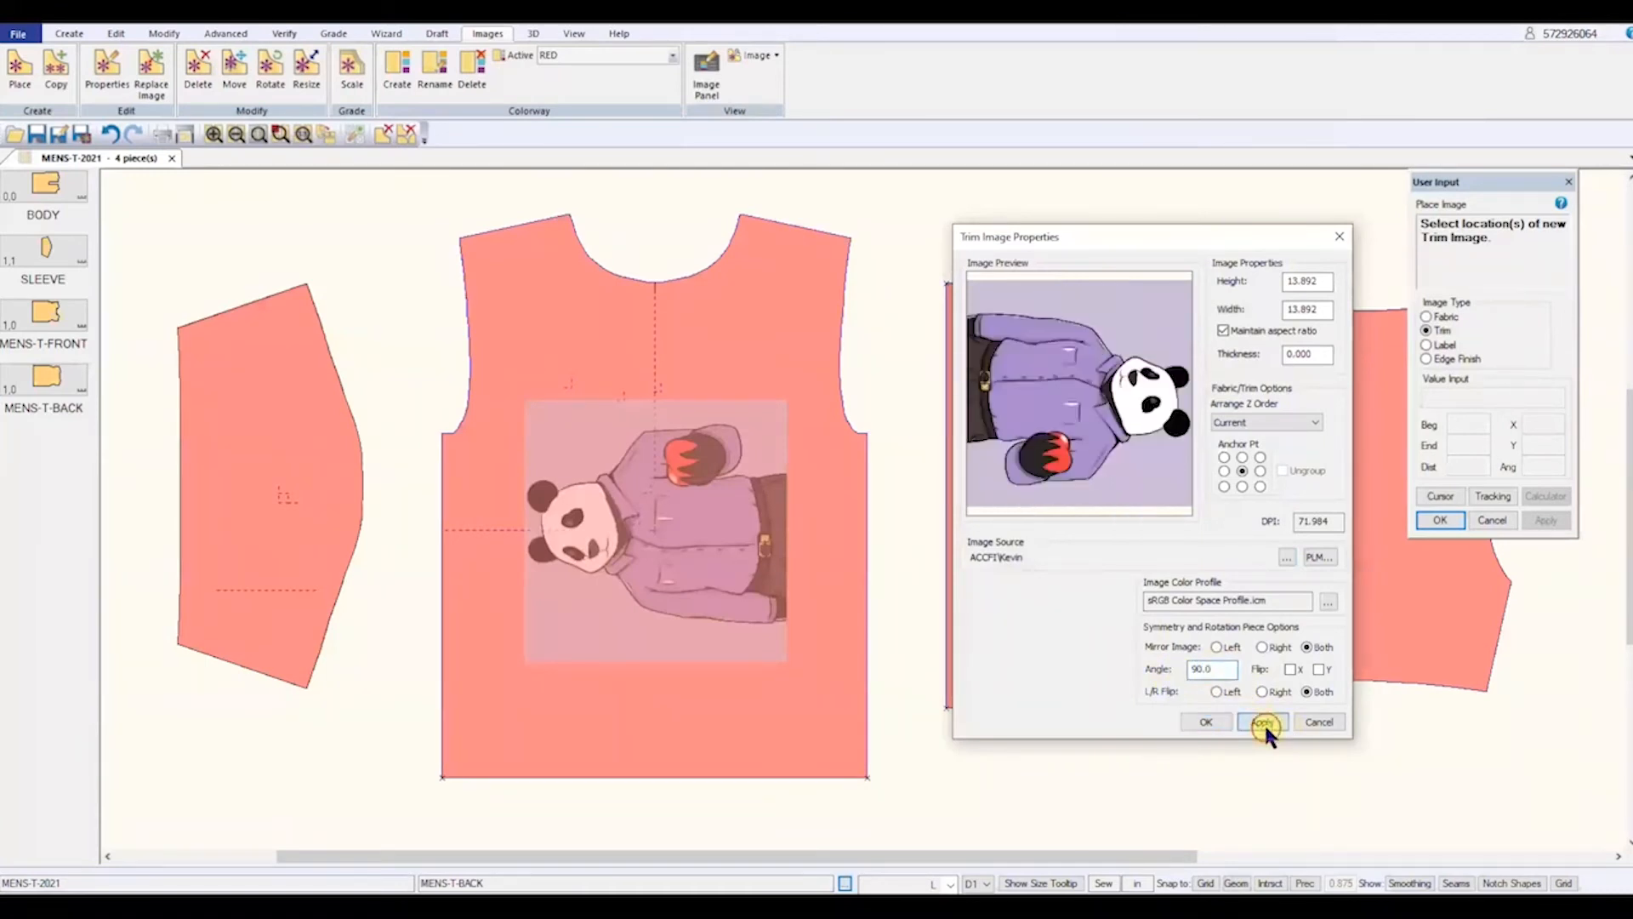
left_click(1208, 720)
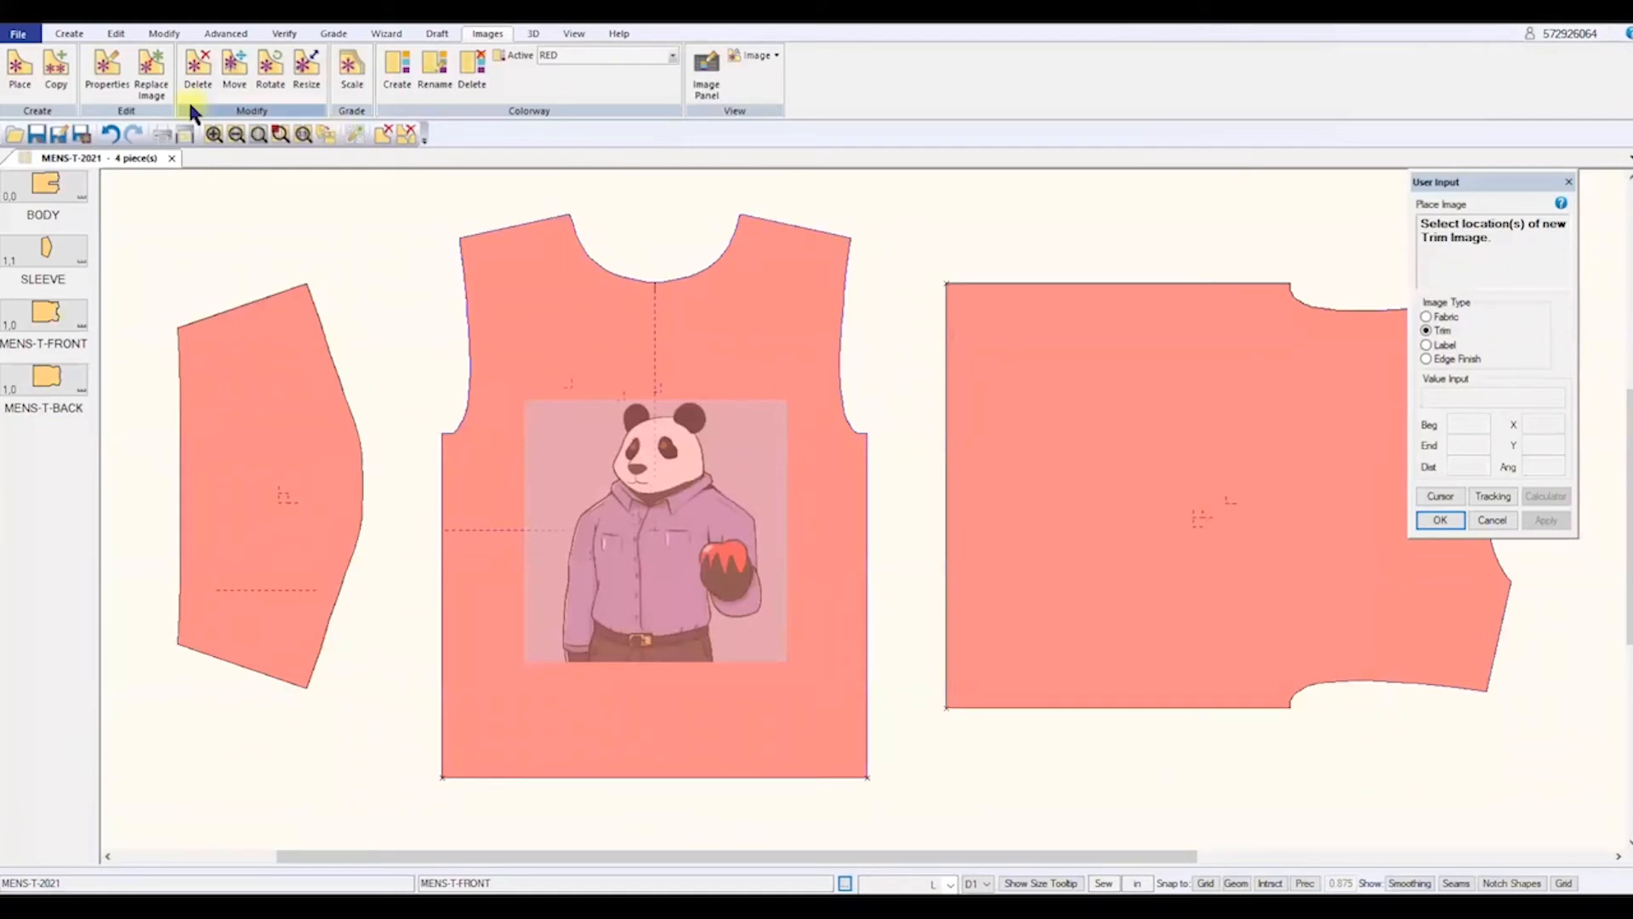
- Delete the vertical center line and the horizontal internal line from the front piece
left_click(165, 33)
left_click(24, 85)
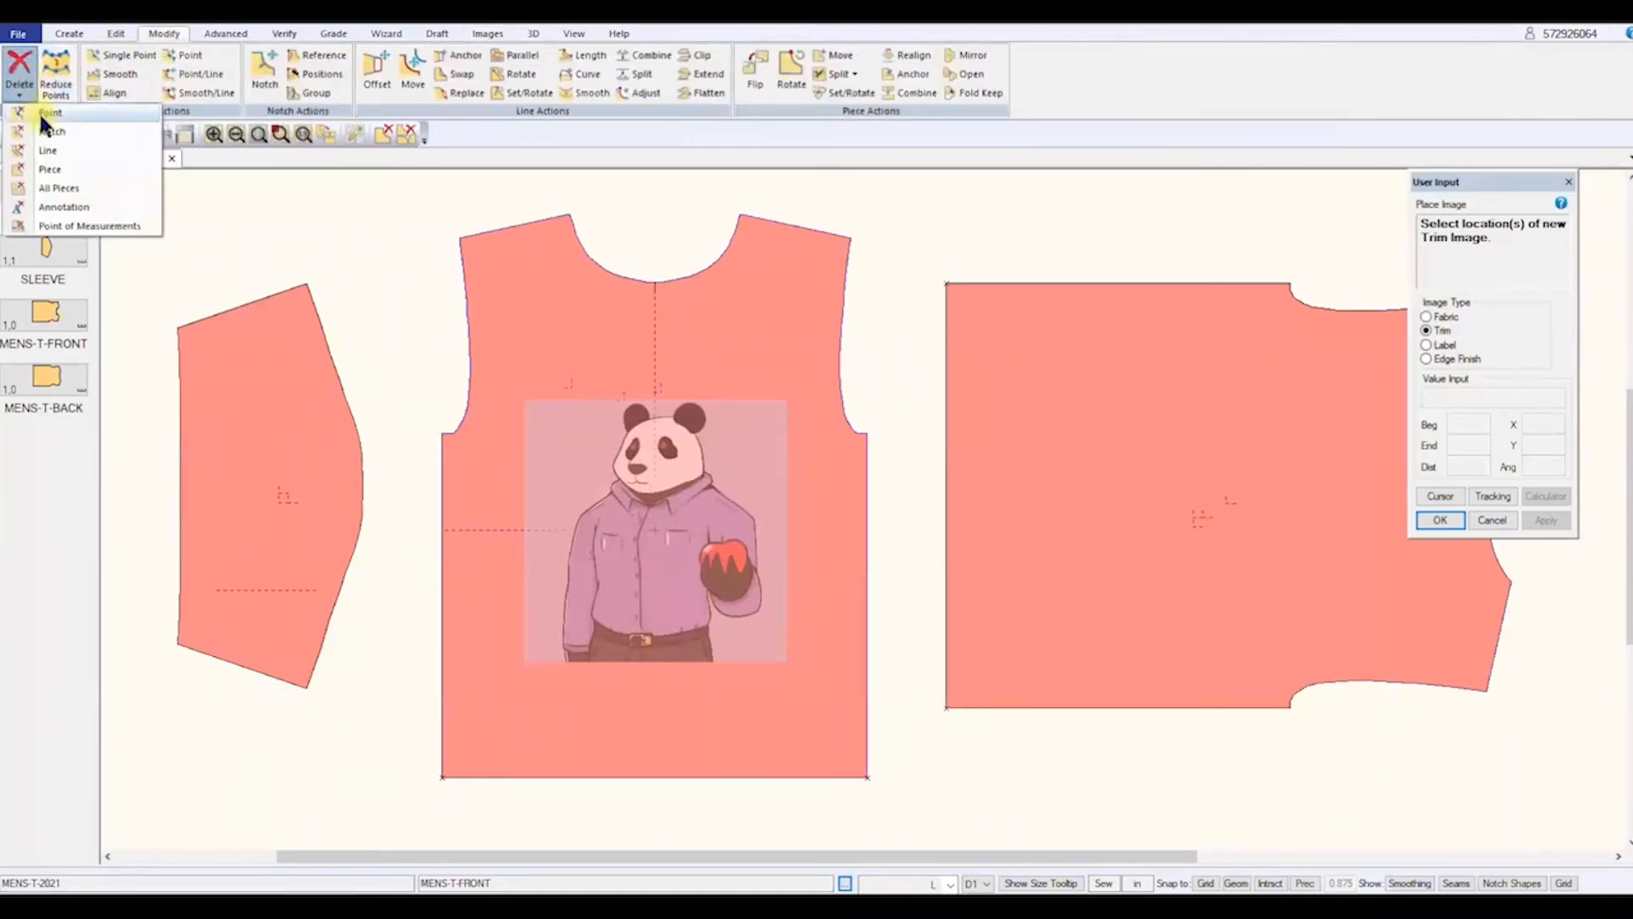
left_click(47, 146)
left_click(647, 313)
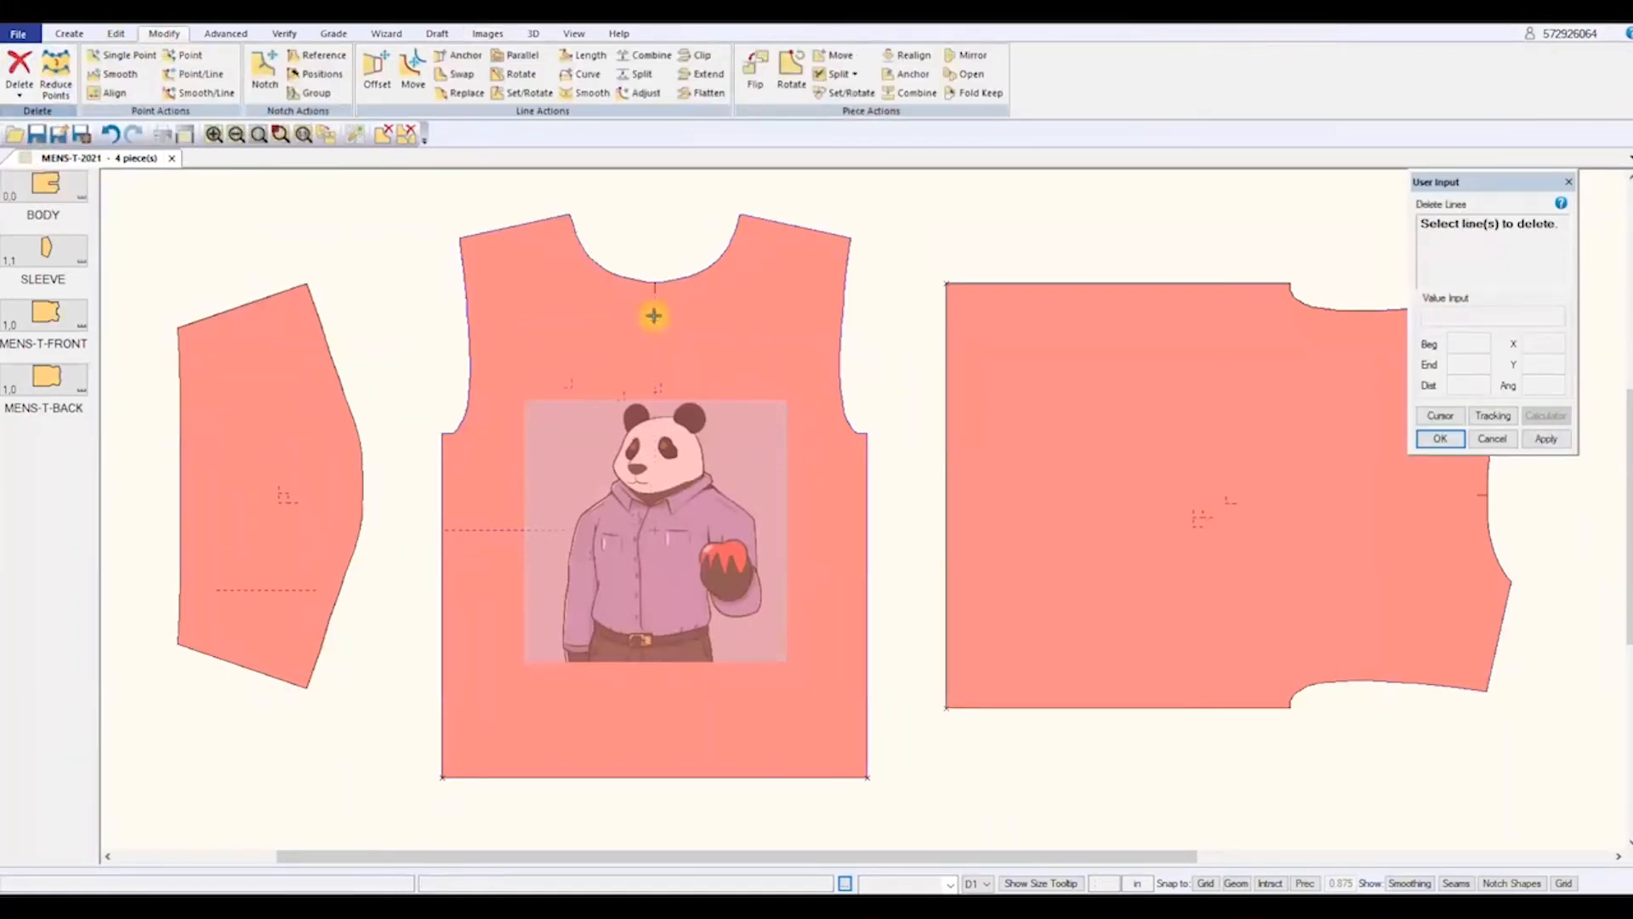
left_click(495, 530)
right_click(495, 529)
left_click(495, 532)
- Save the edited front piece
left_click(32, 132)
left_click(737, 332)
left_click(781, 589)
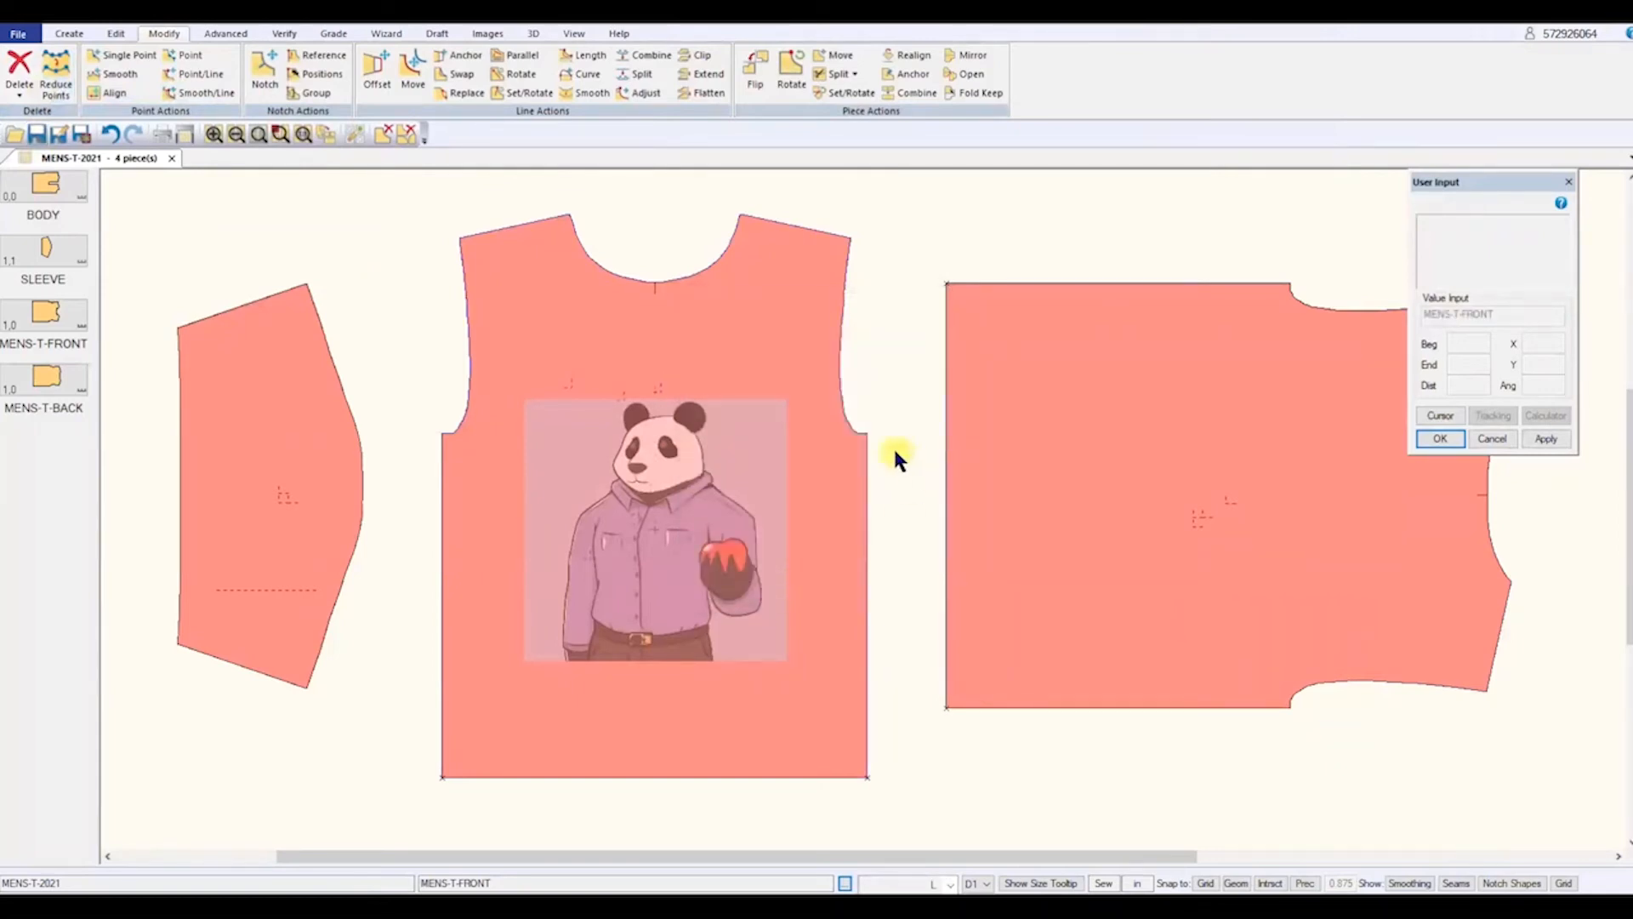
- Review the DEFAULT, PINK, BLUE and RED colorways by making each one active in turn
left_click(484, 34)
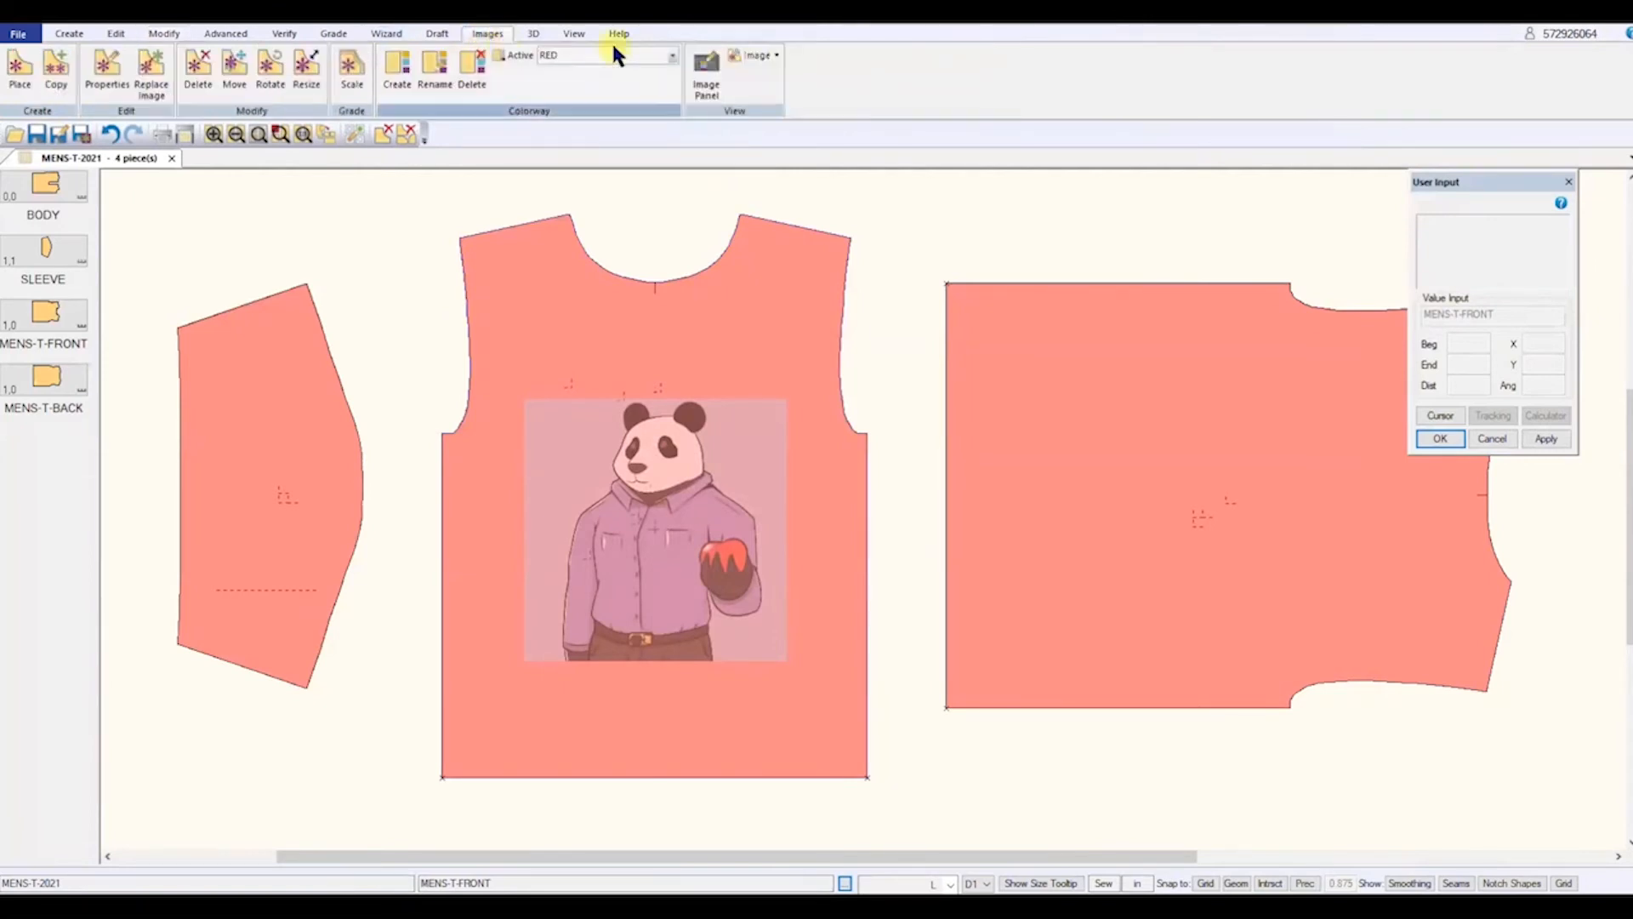
left_click(674, 57)
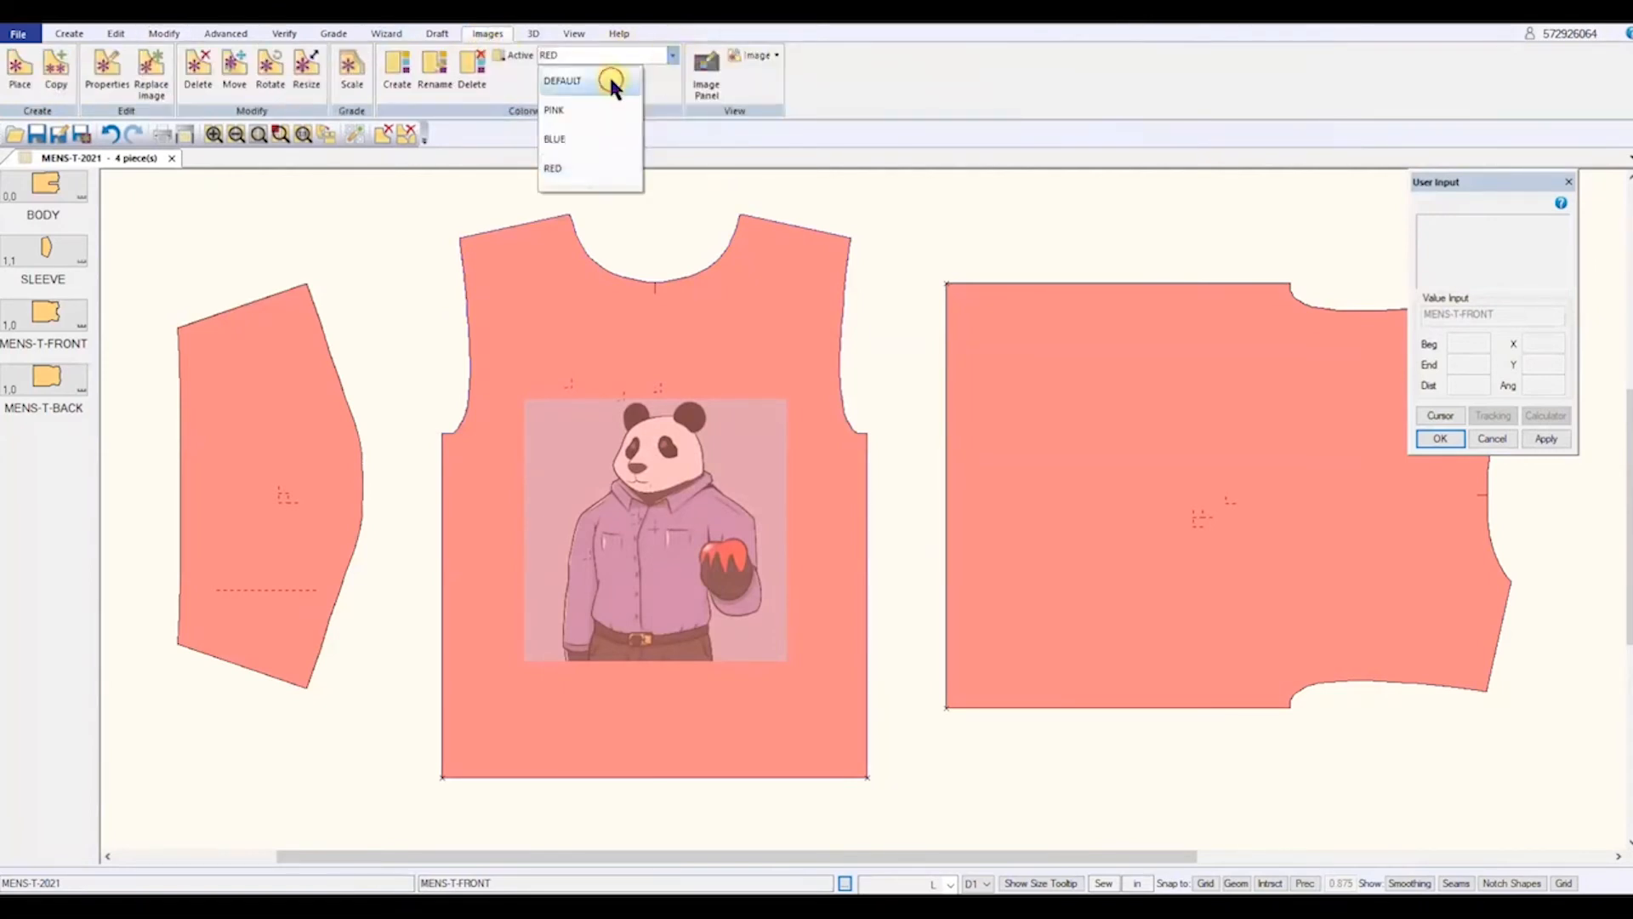
left_click(611, 80)
left_click(668, 55)
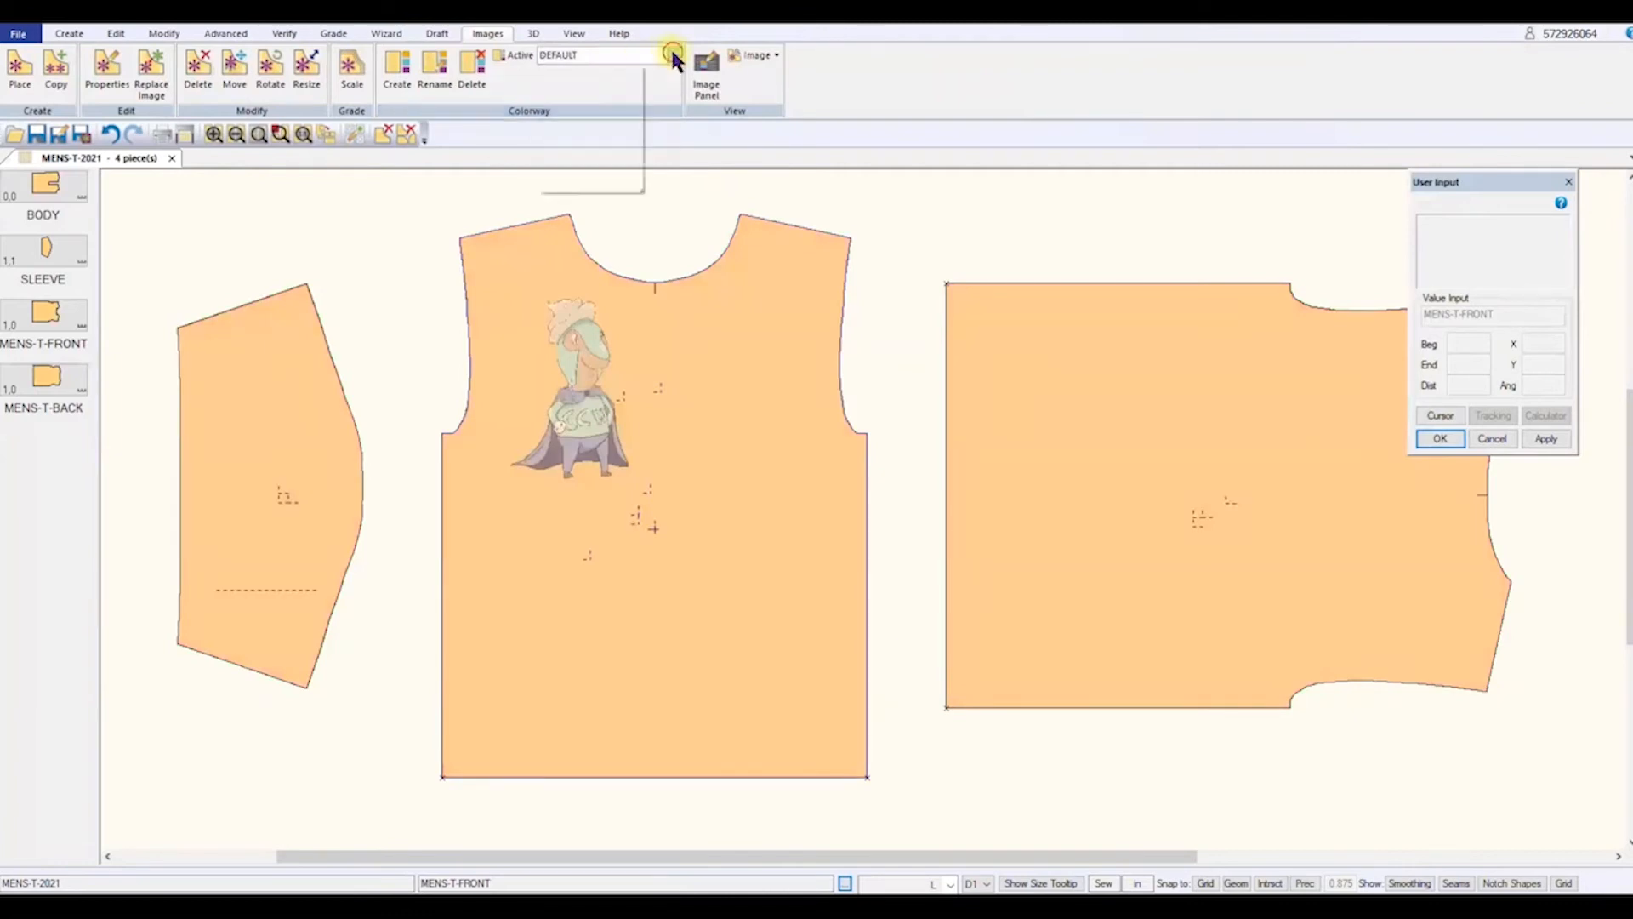
left_click(581, 105)
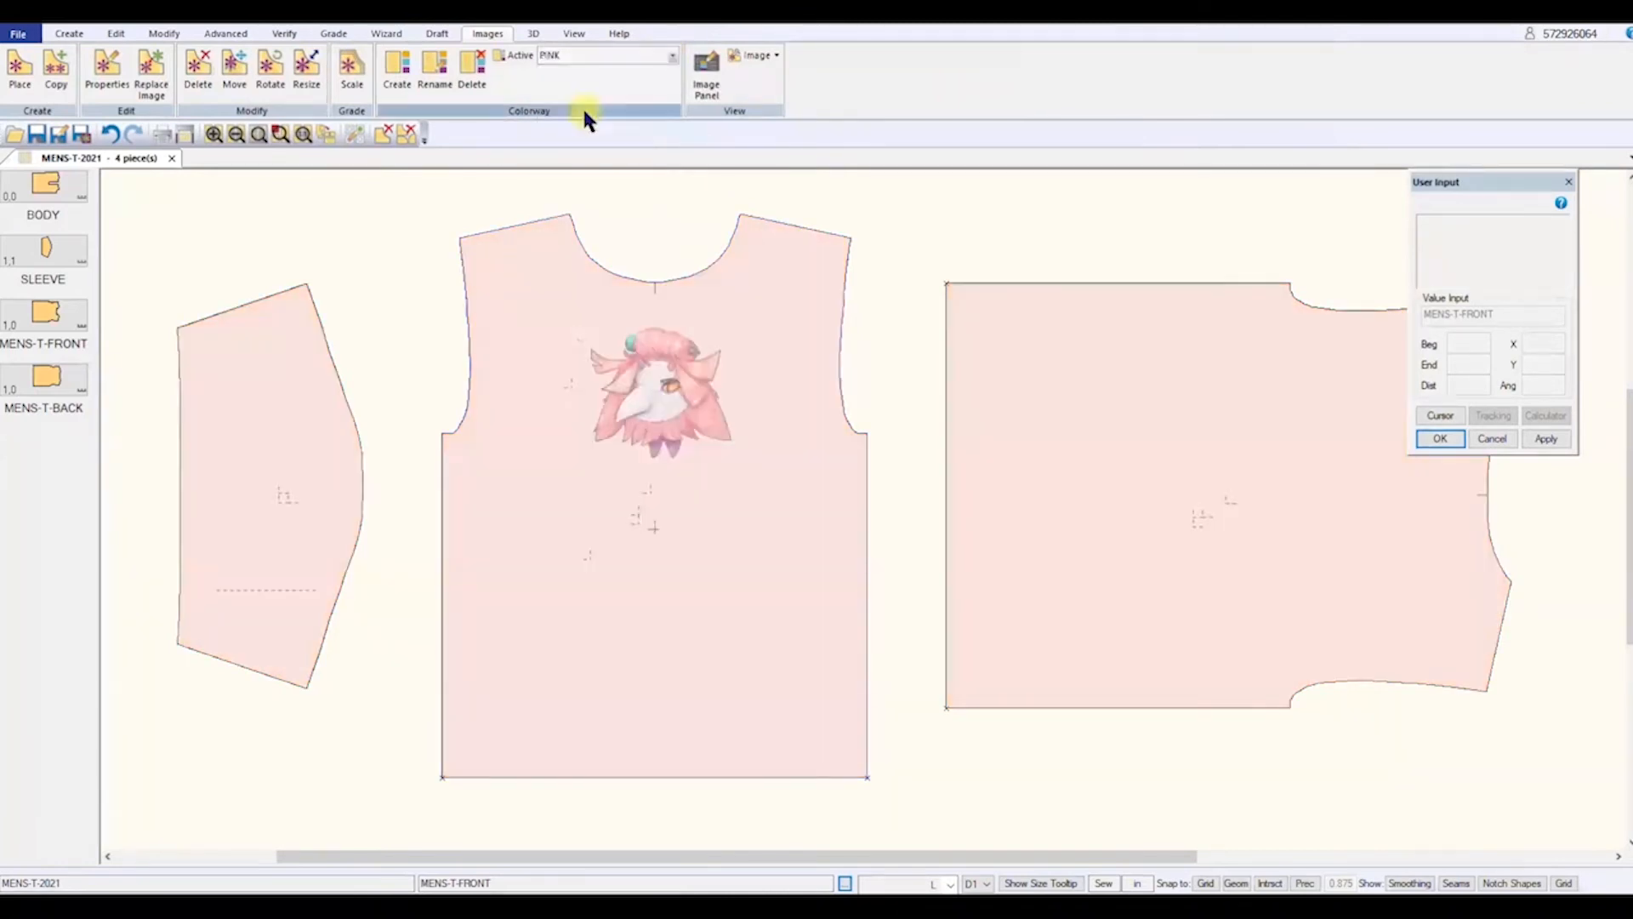
left_click(671, 53)
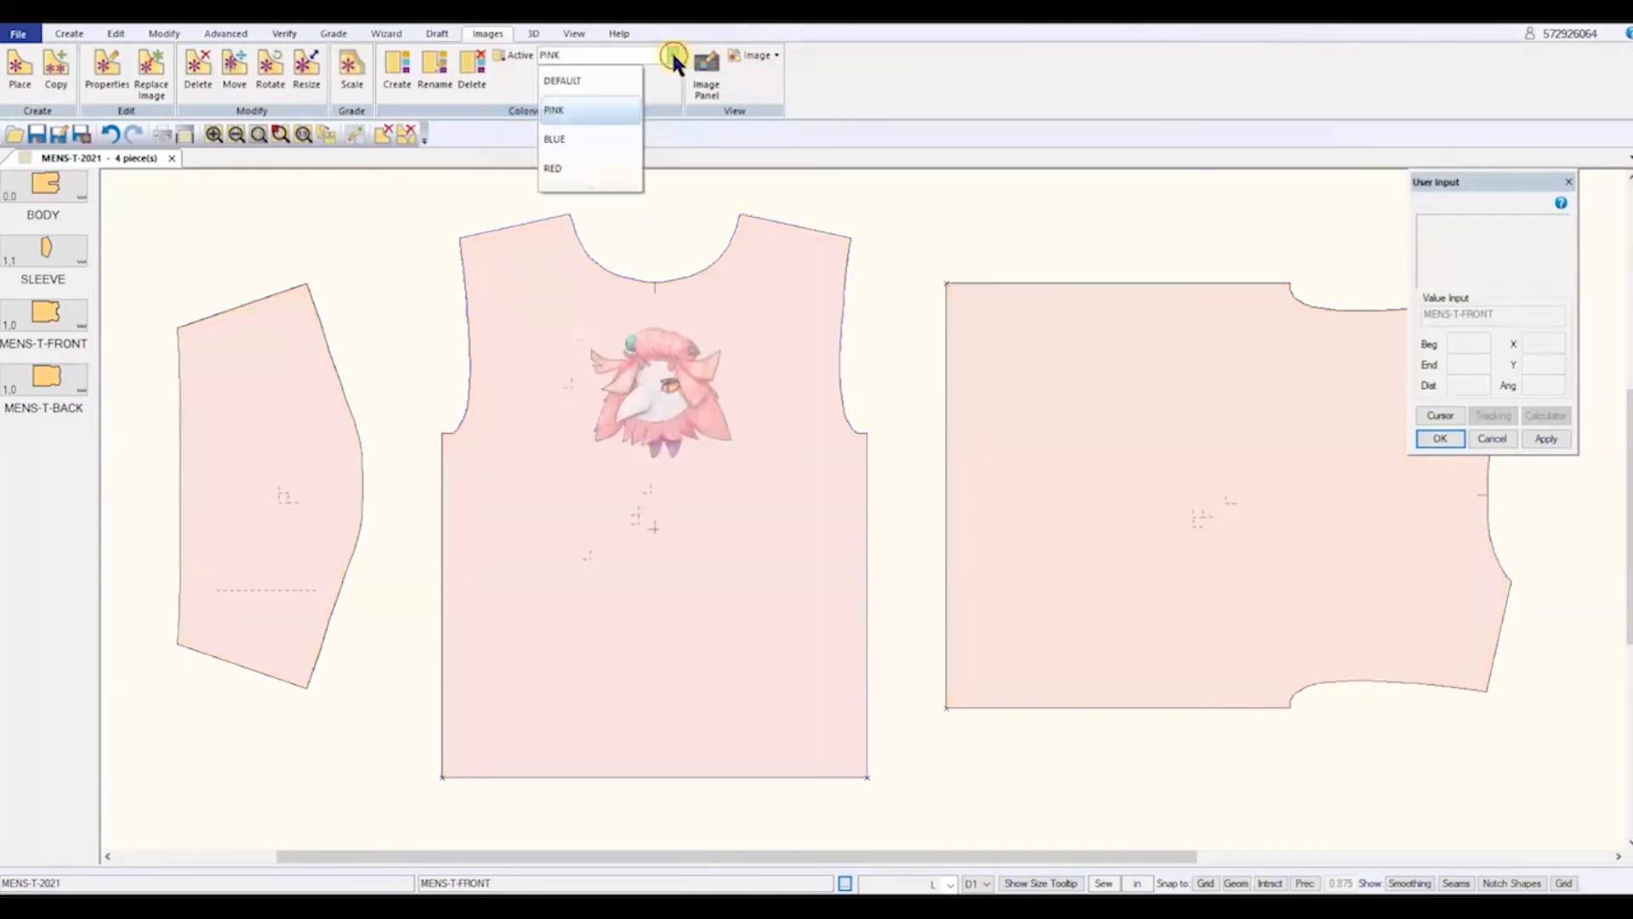
left_click(584, 139)
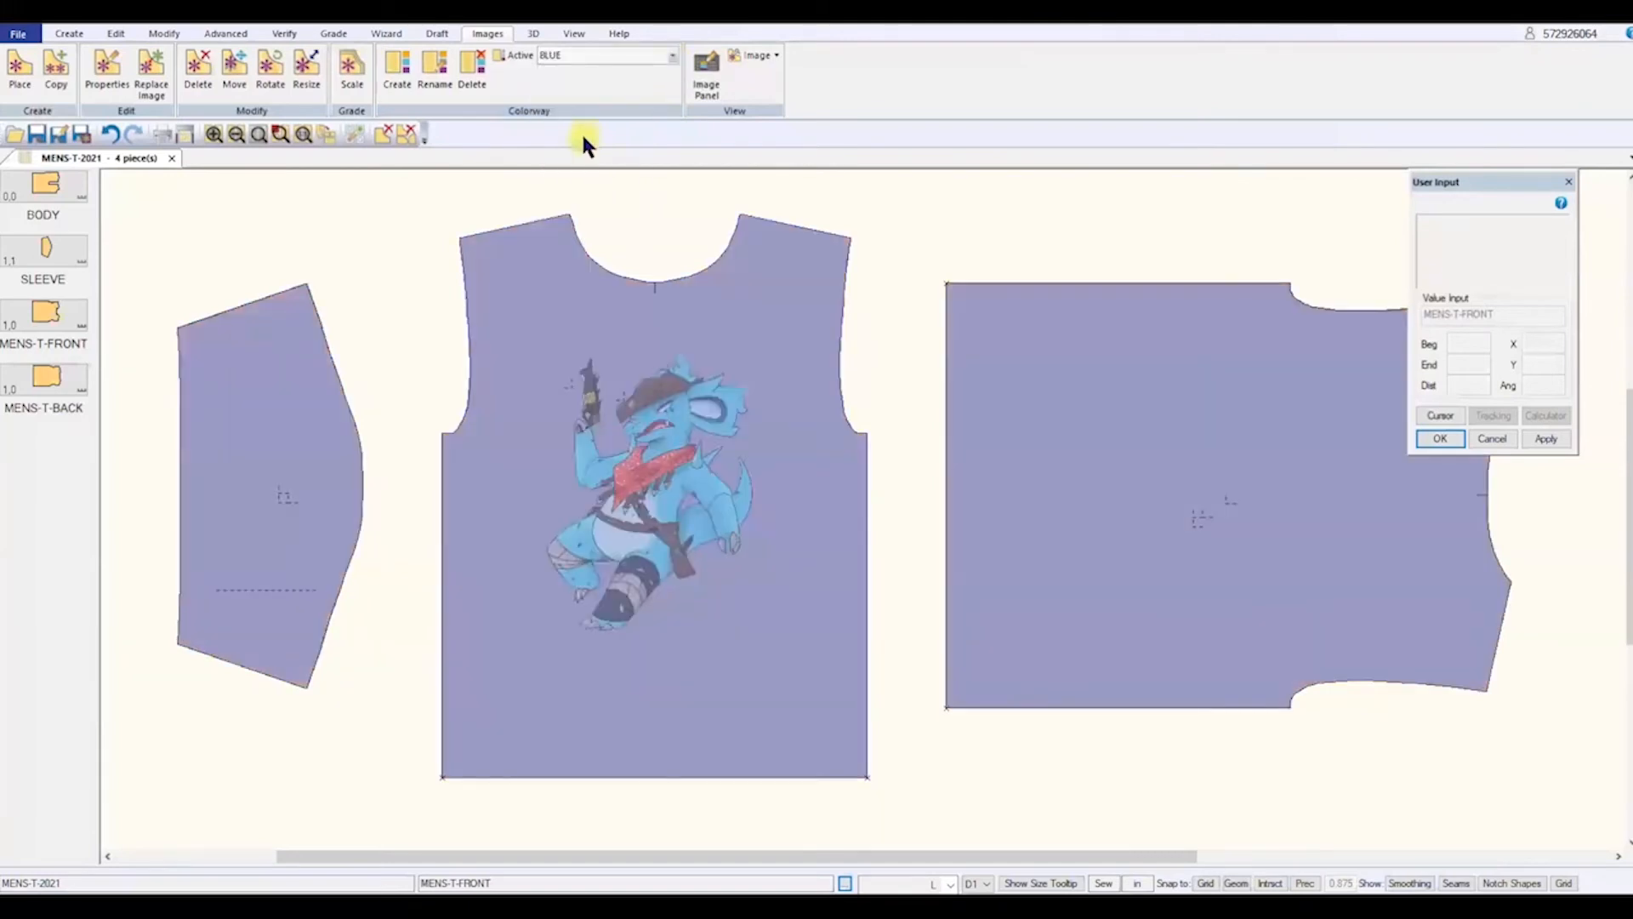
left_click(672, 56)
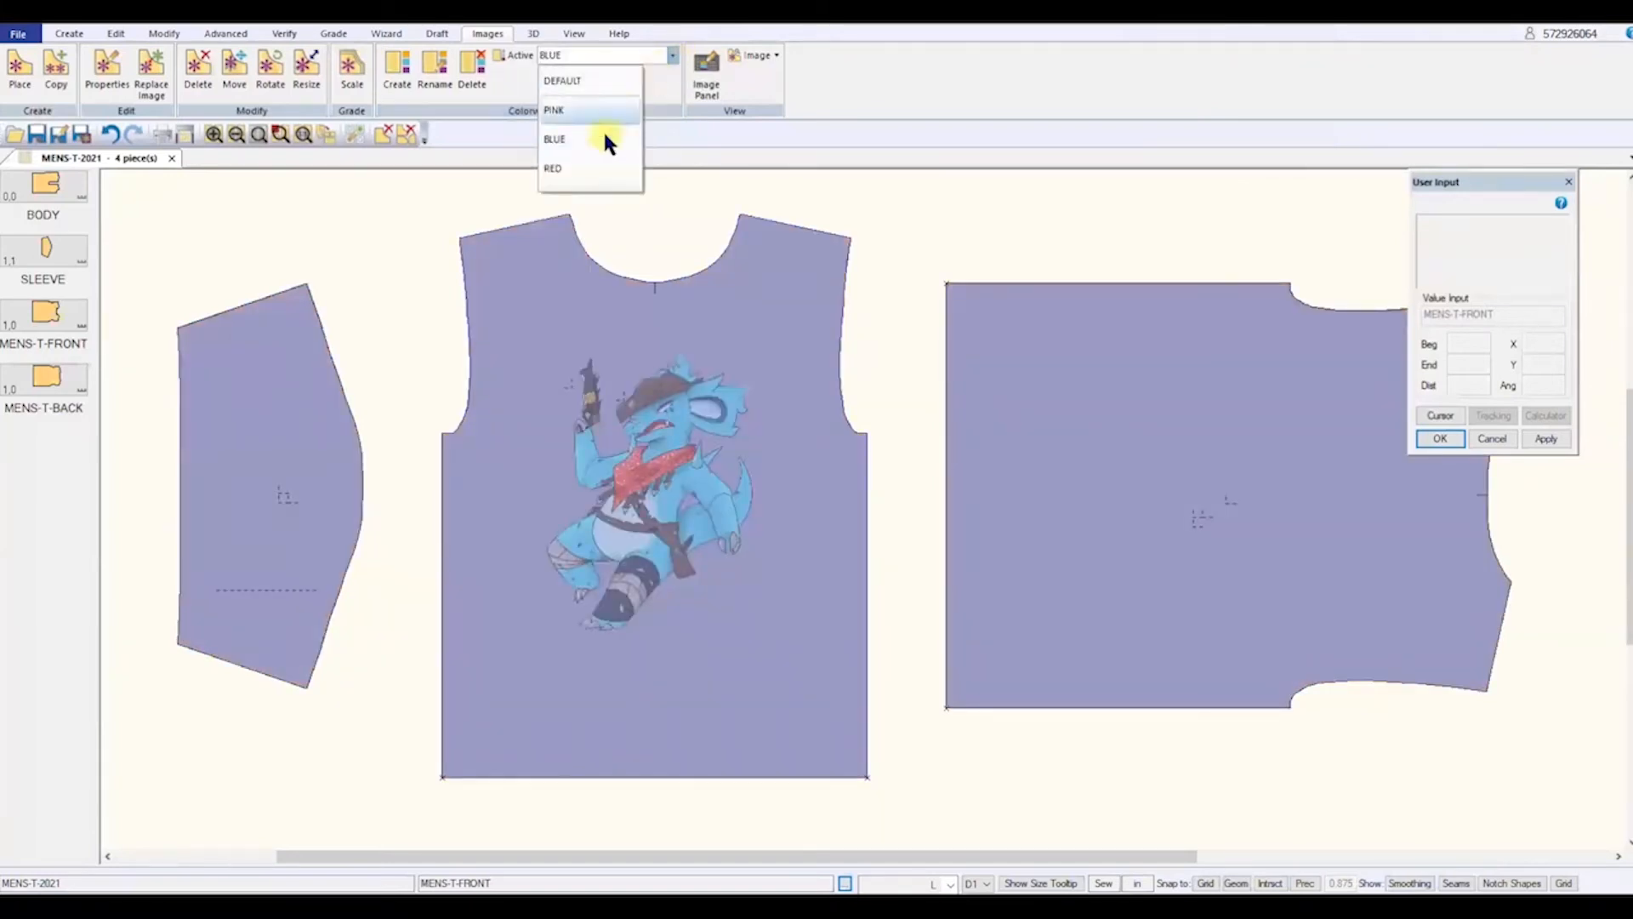
left_click(596, 168)
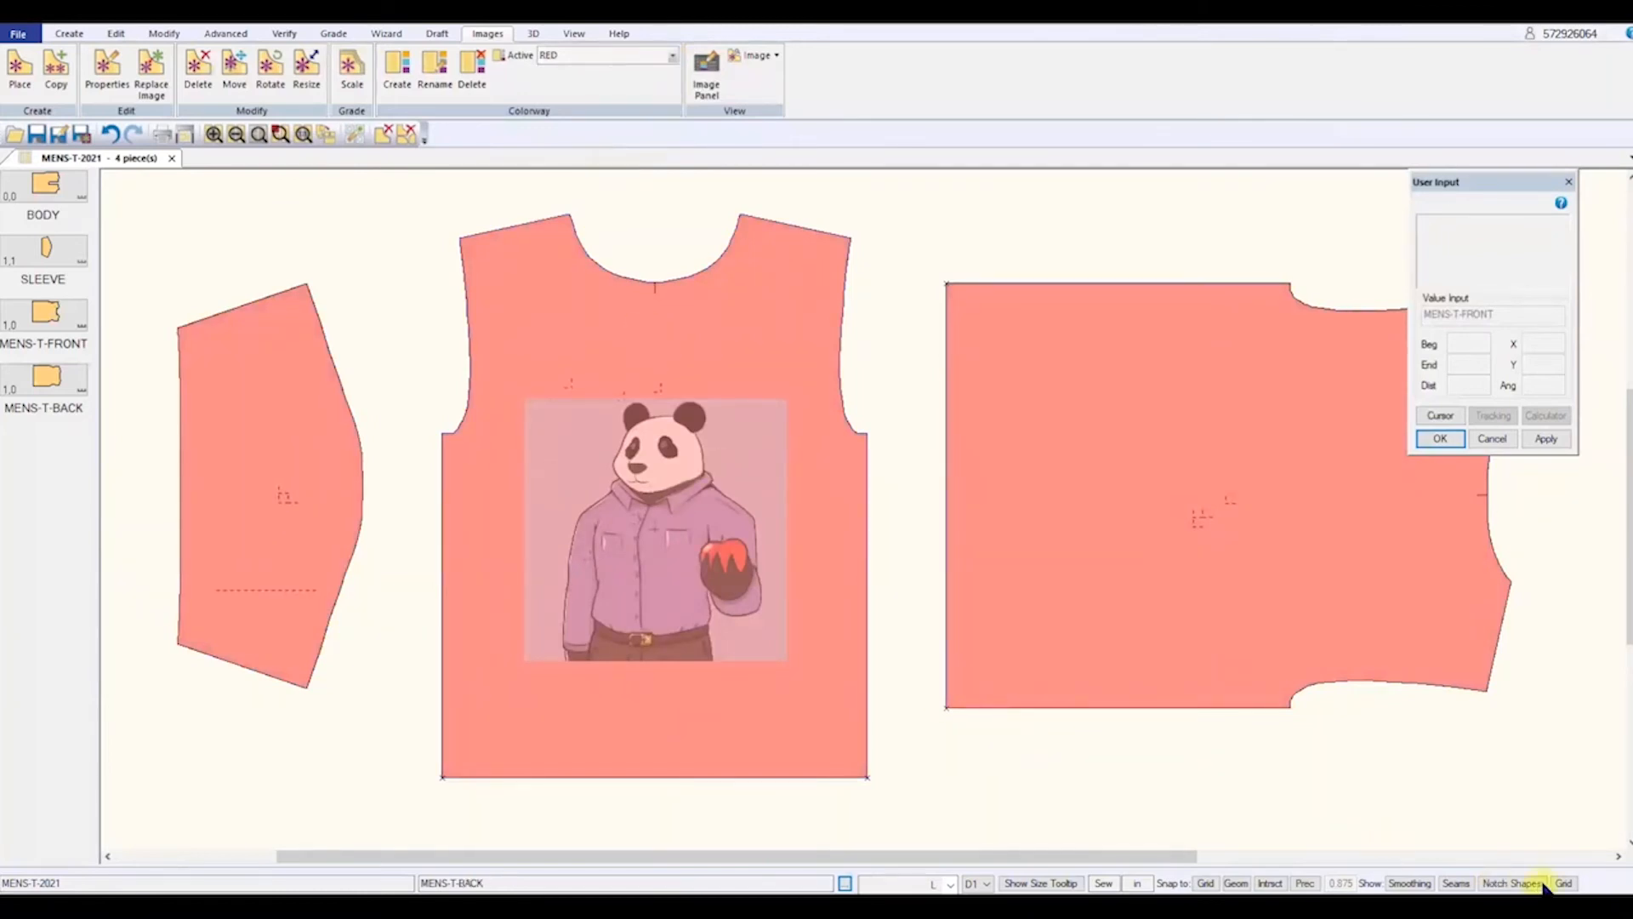
- Activate the BLUE colorway and process a costing marker for size L with width 54 and fabric S
key("Up")
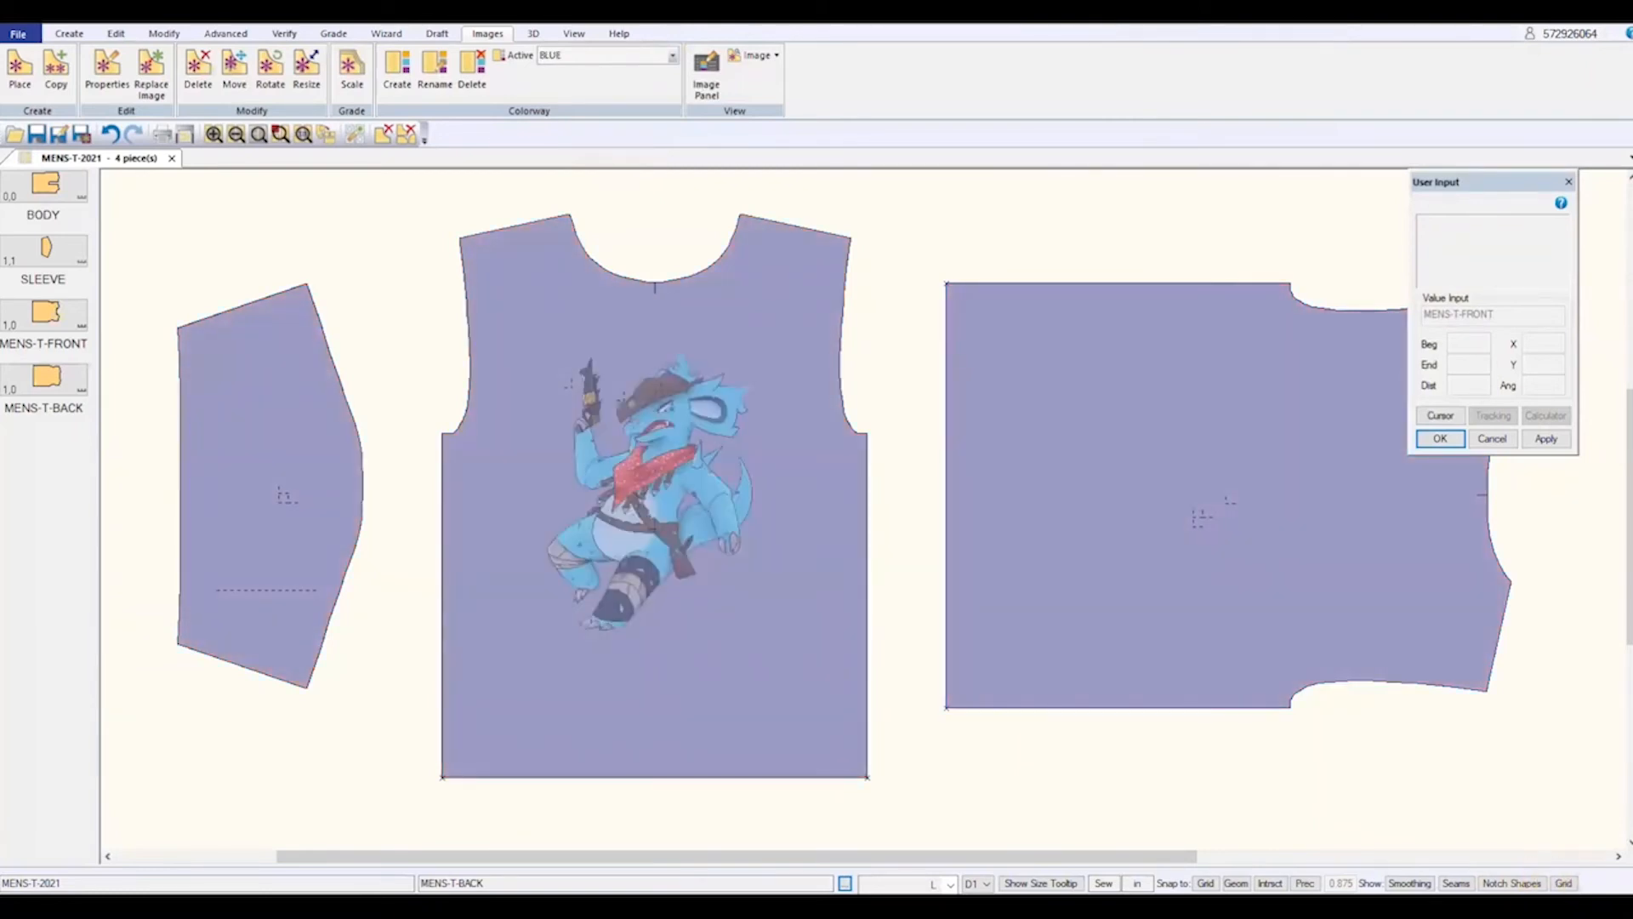
key("alt+Tab")
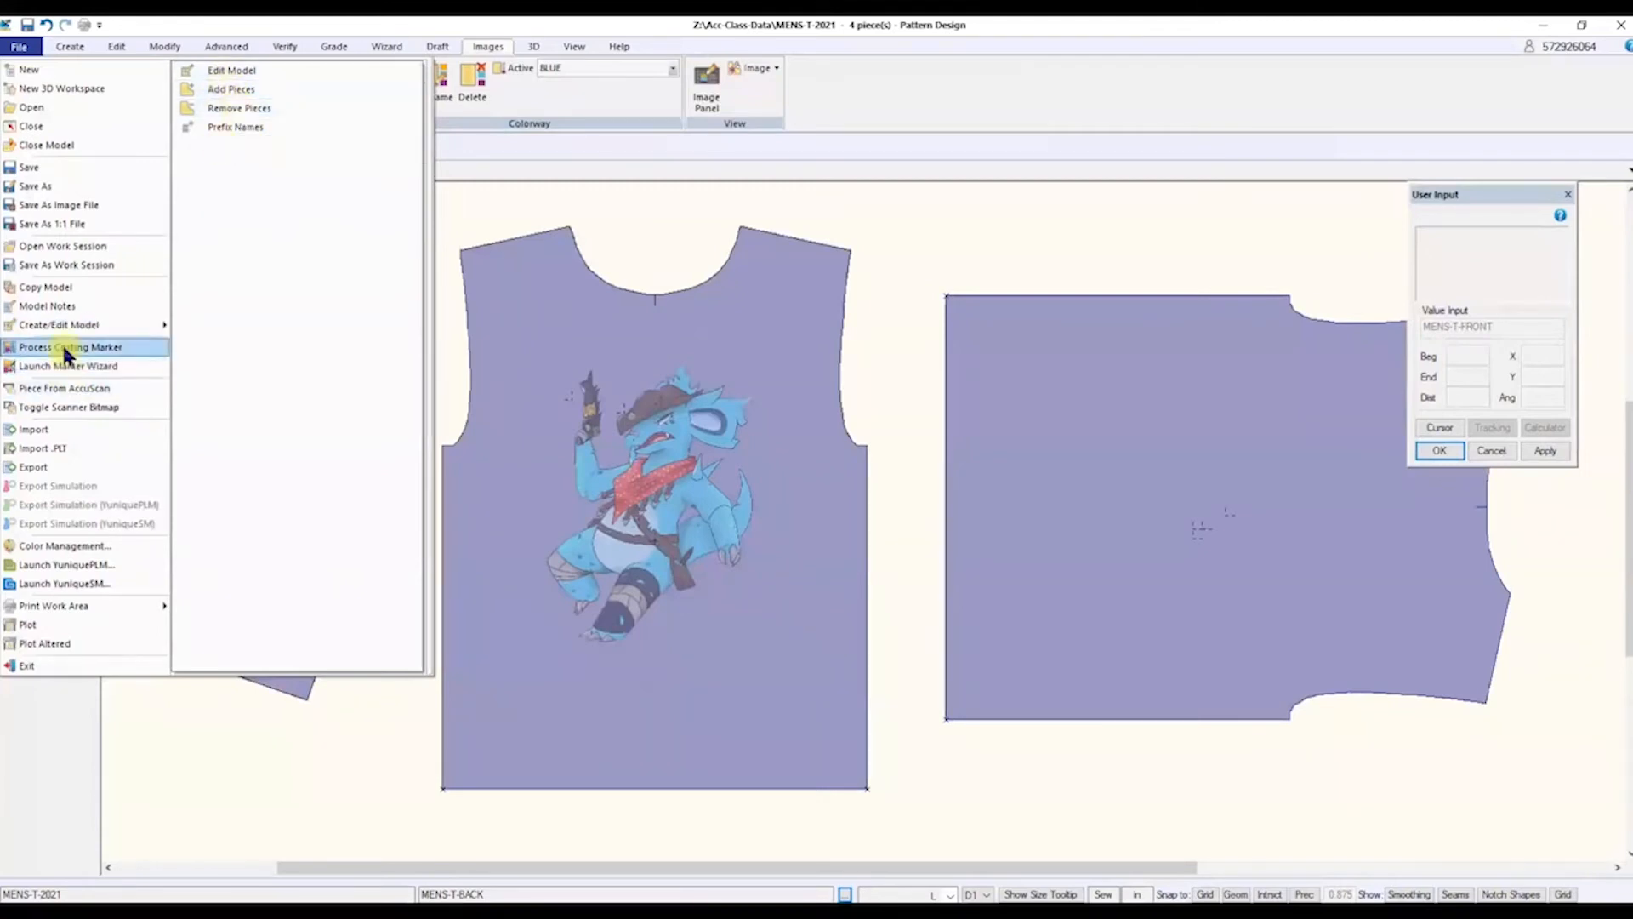
left_click(64, 349)
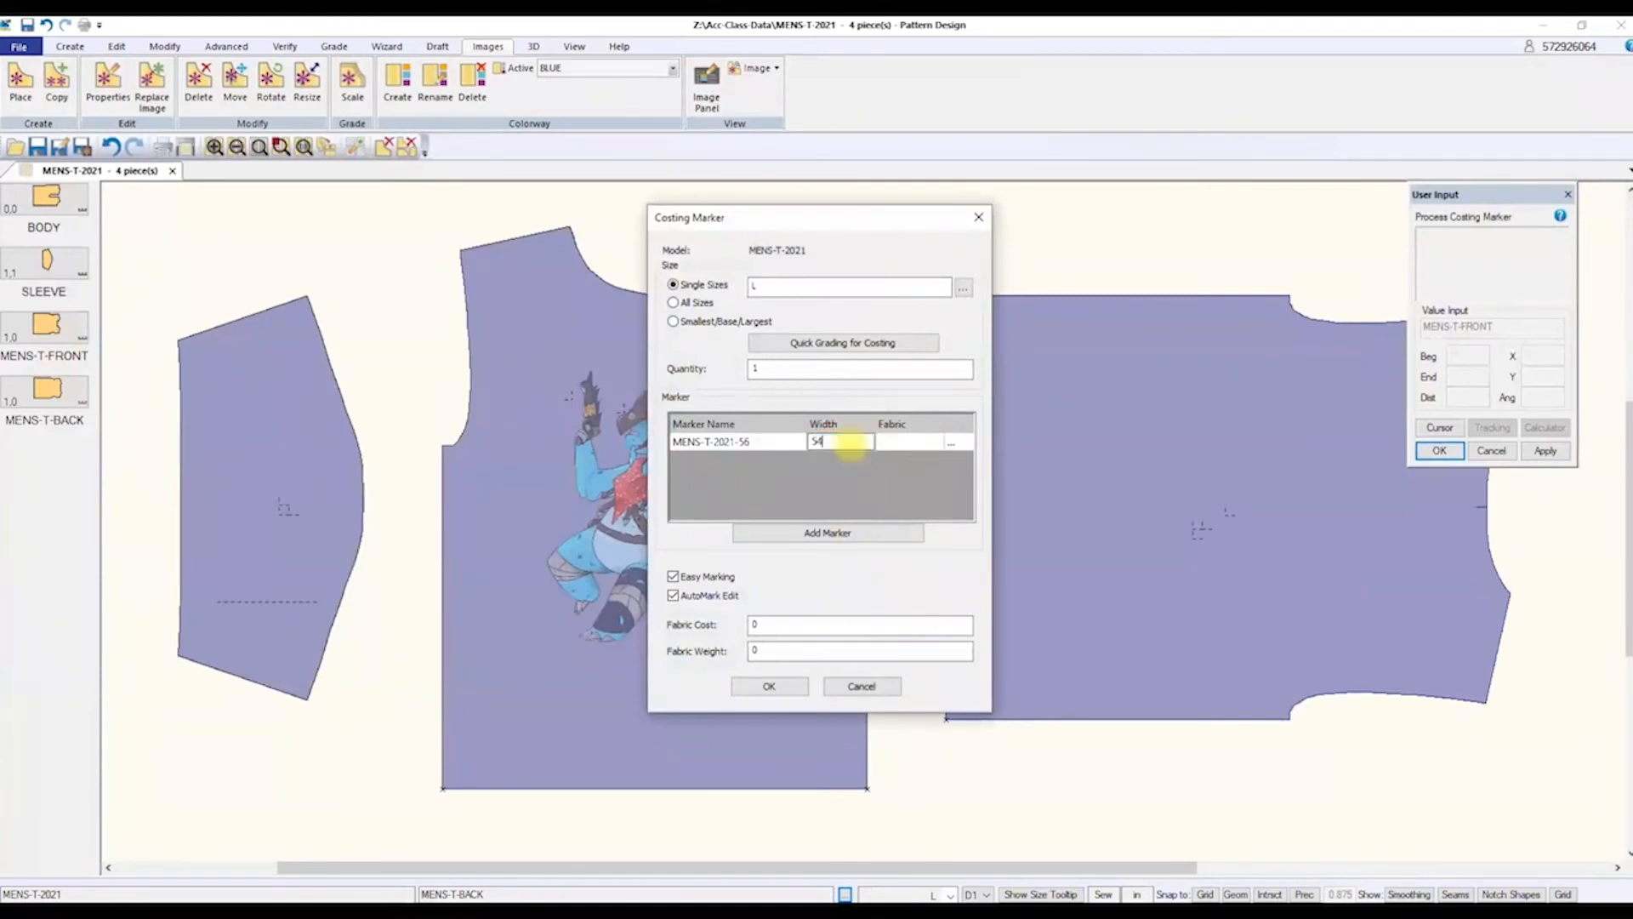
left_click(944, 441)
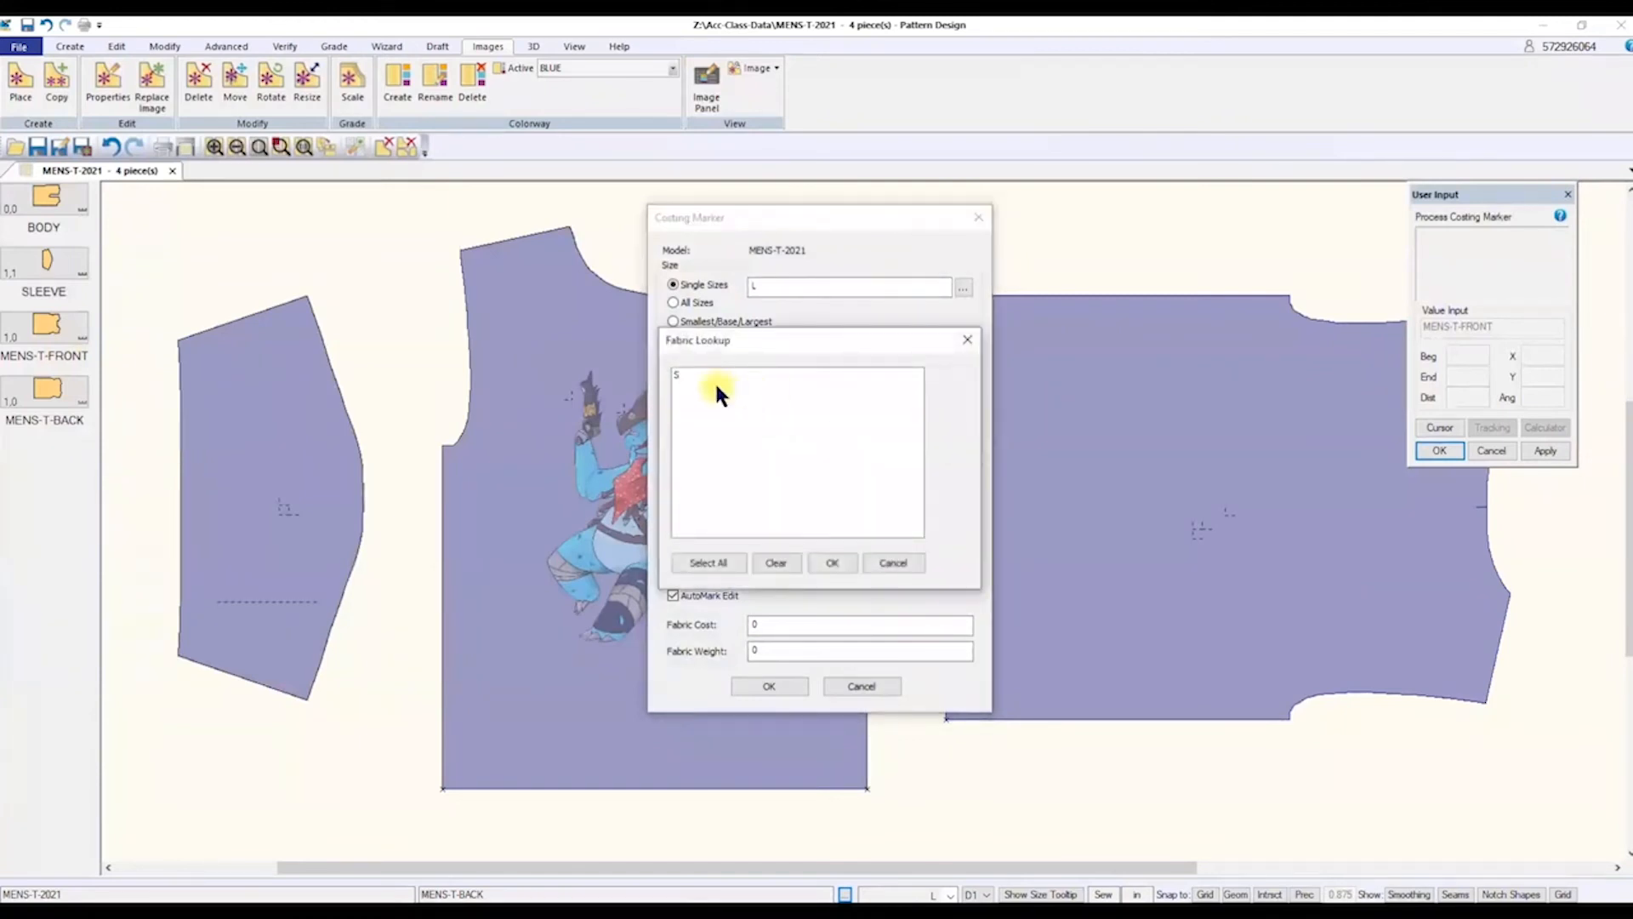
left_click(678, 374)
left_click(830, 562)
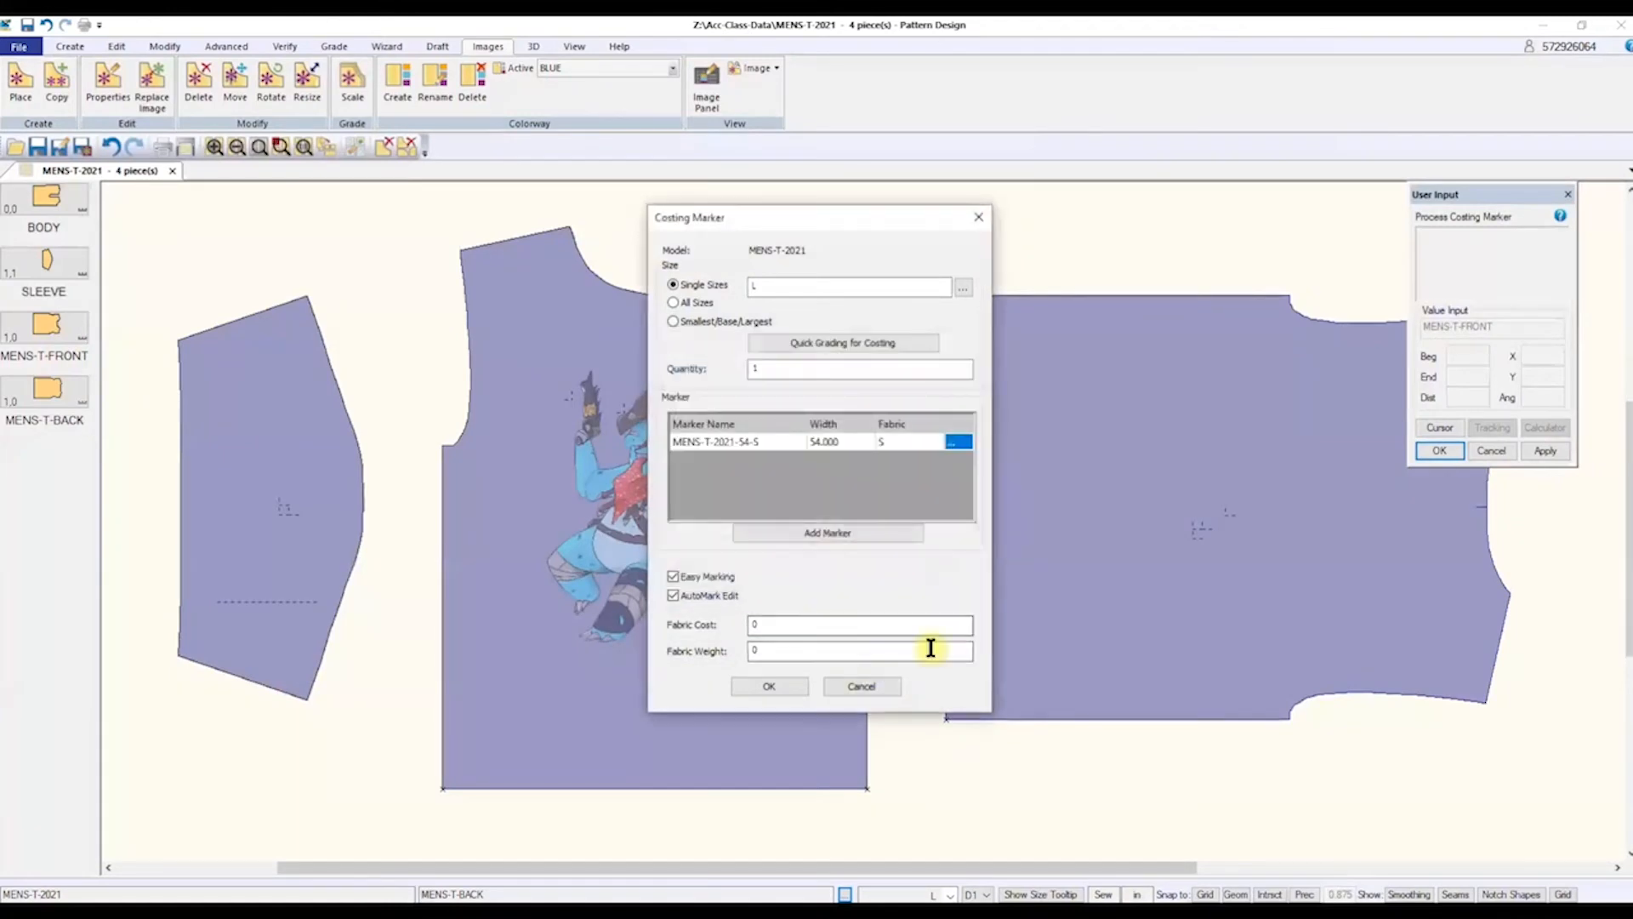
left_click(782, 682)
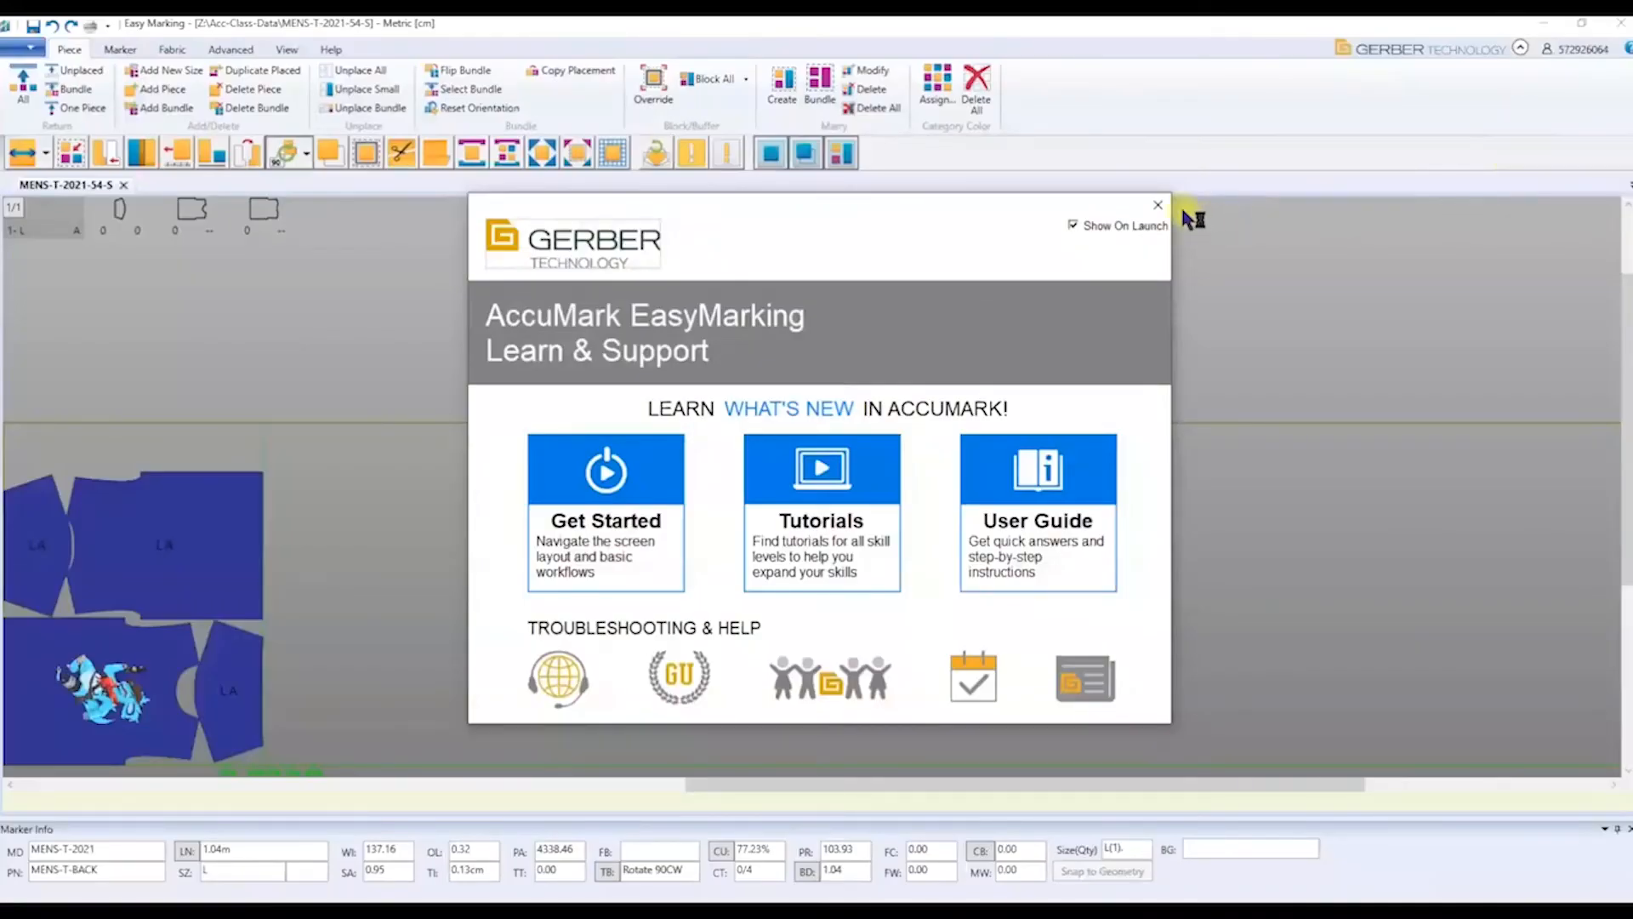
- Dismiss the welcome window, store the marker and open its image export with Desktop as the destination
left_click(1162, 206)
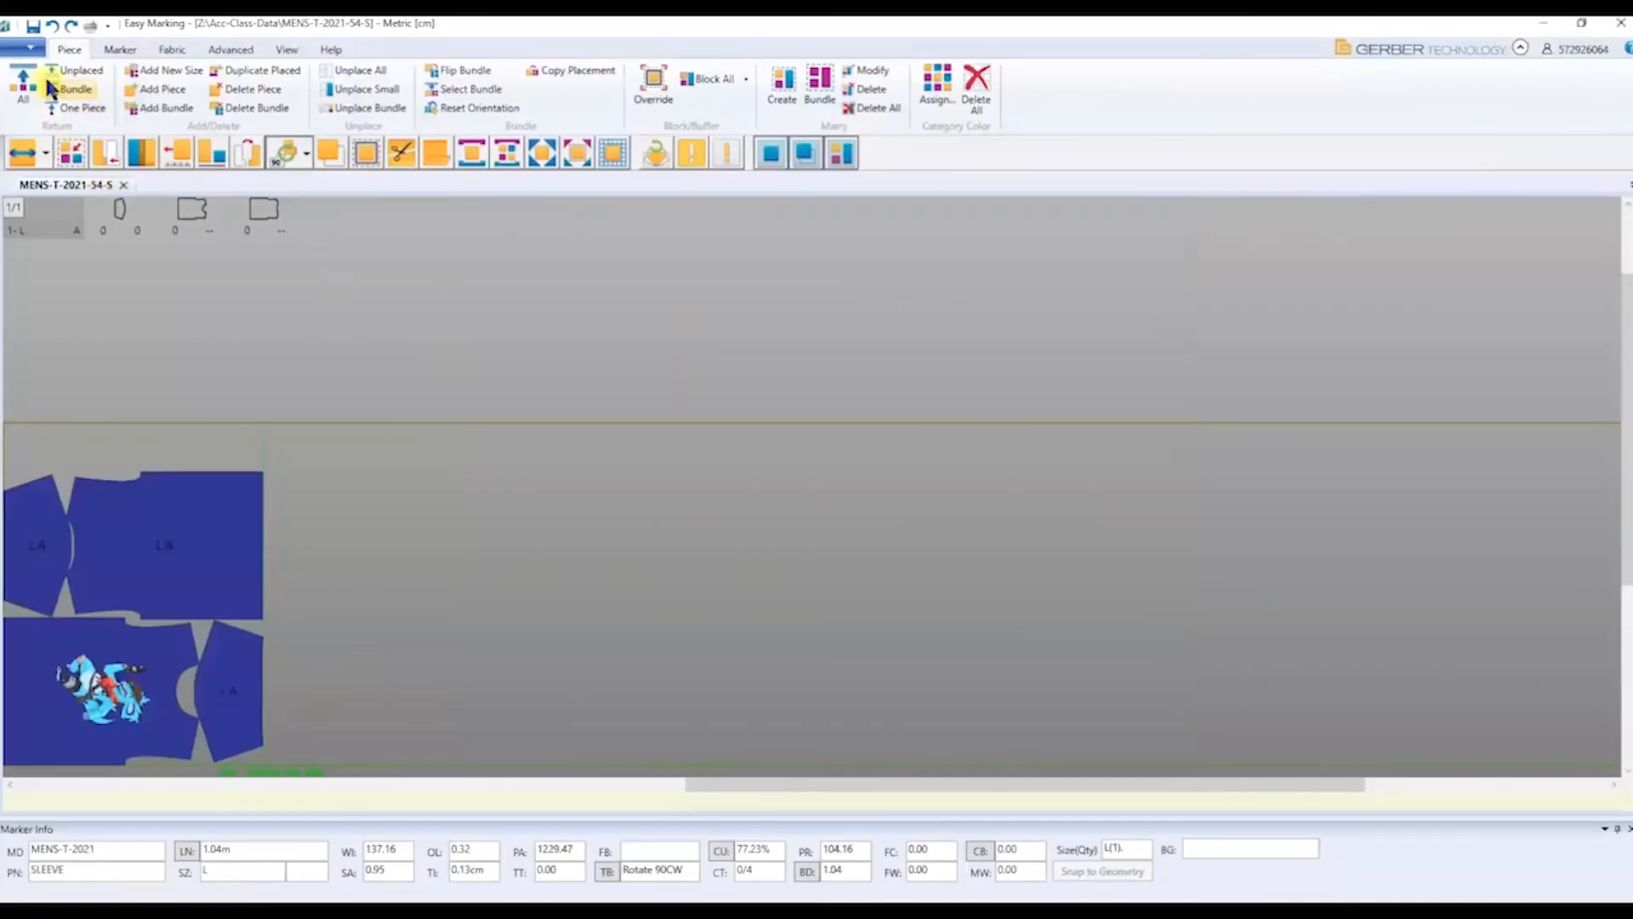
left_click(34, 24)
left_click(33, 49)
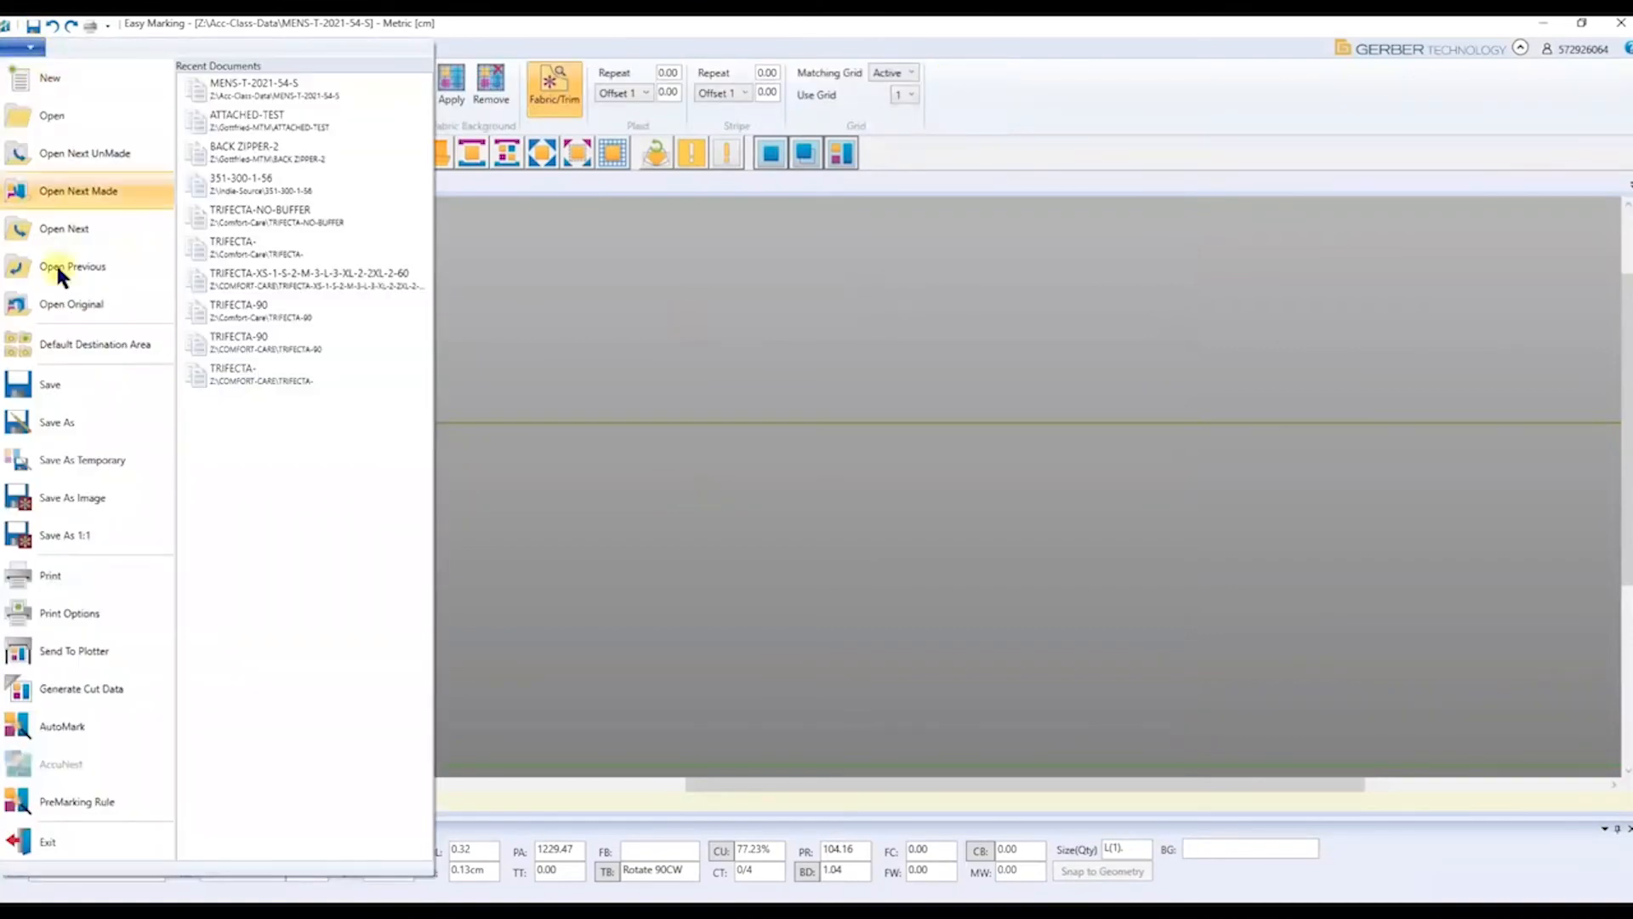
left_click(84, 526)
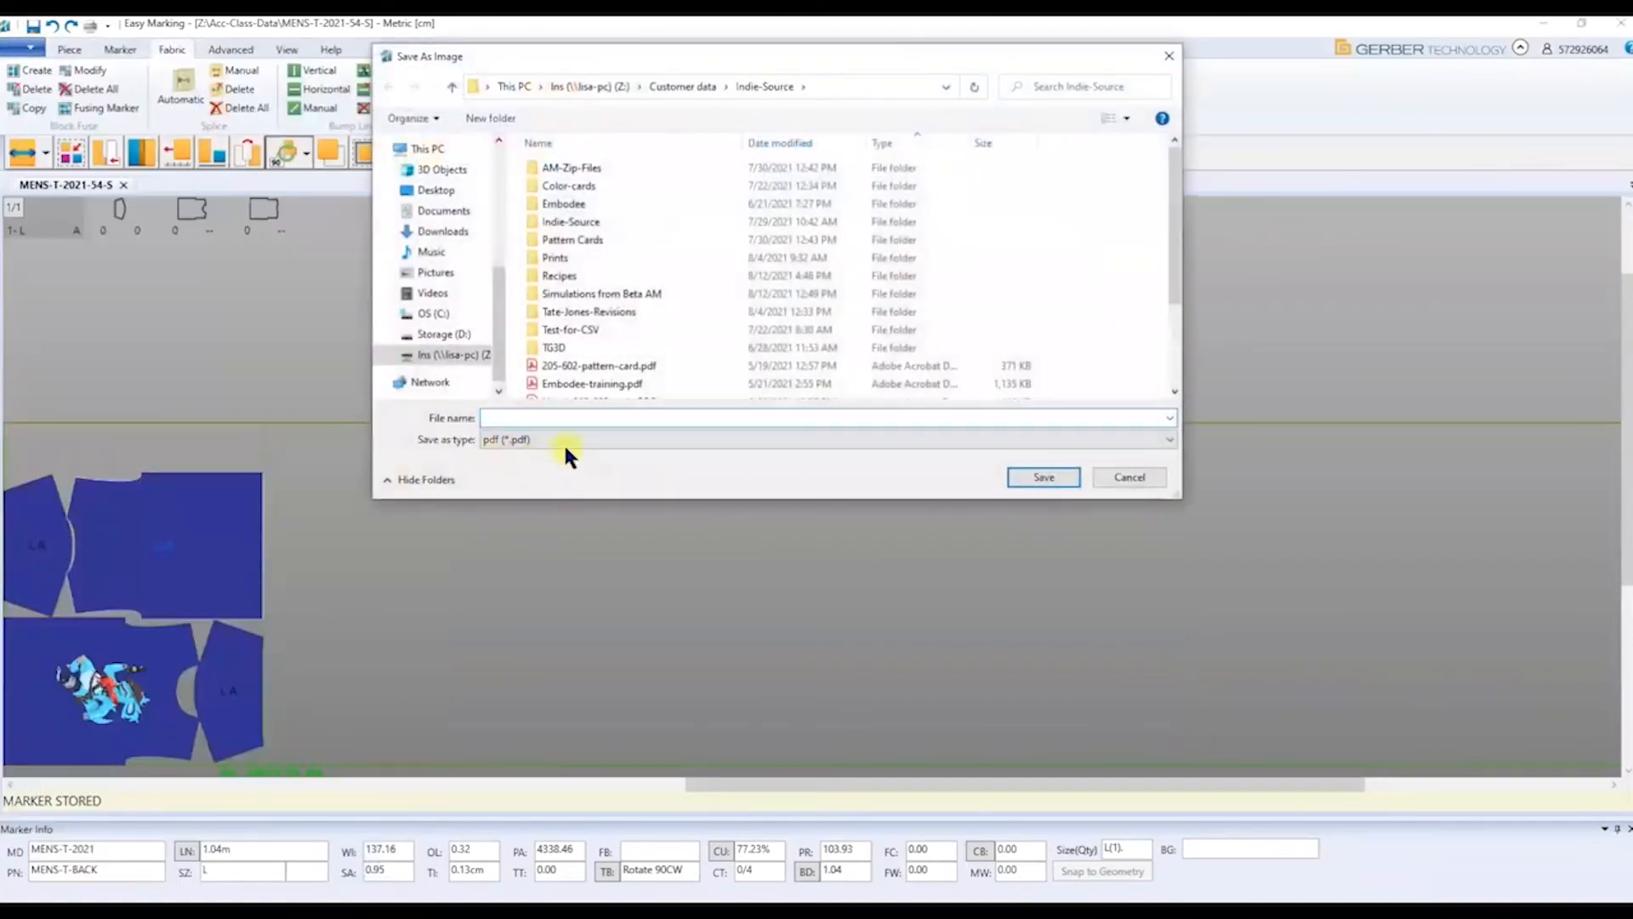
left_click(435, 191)
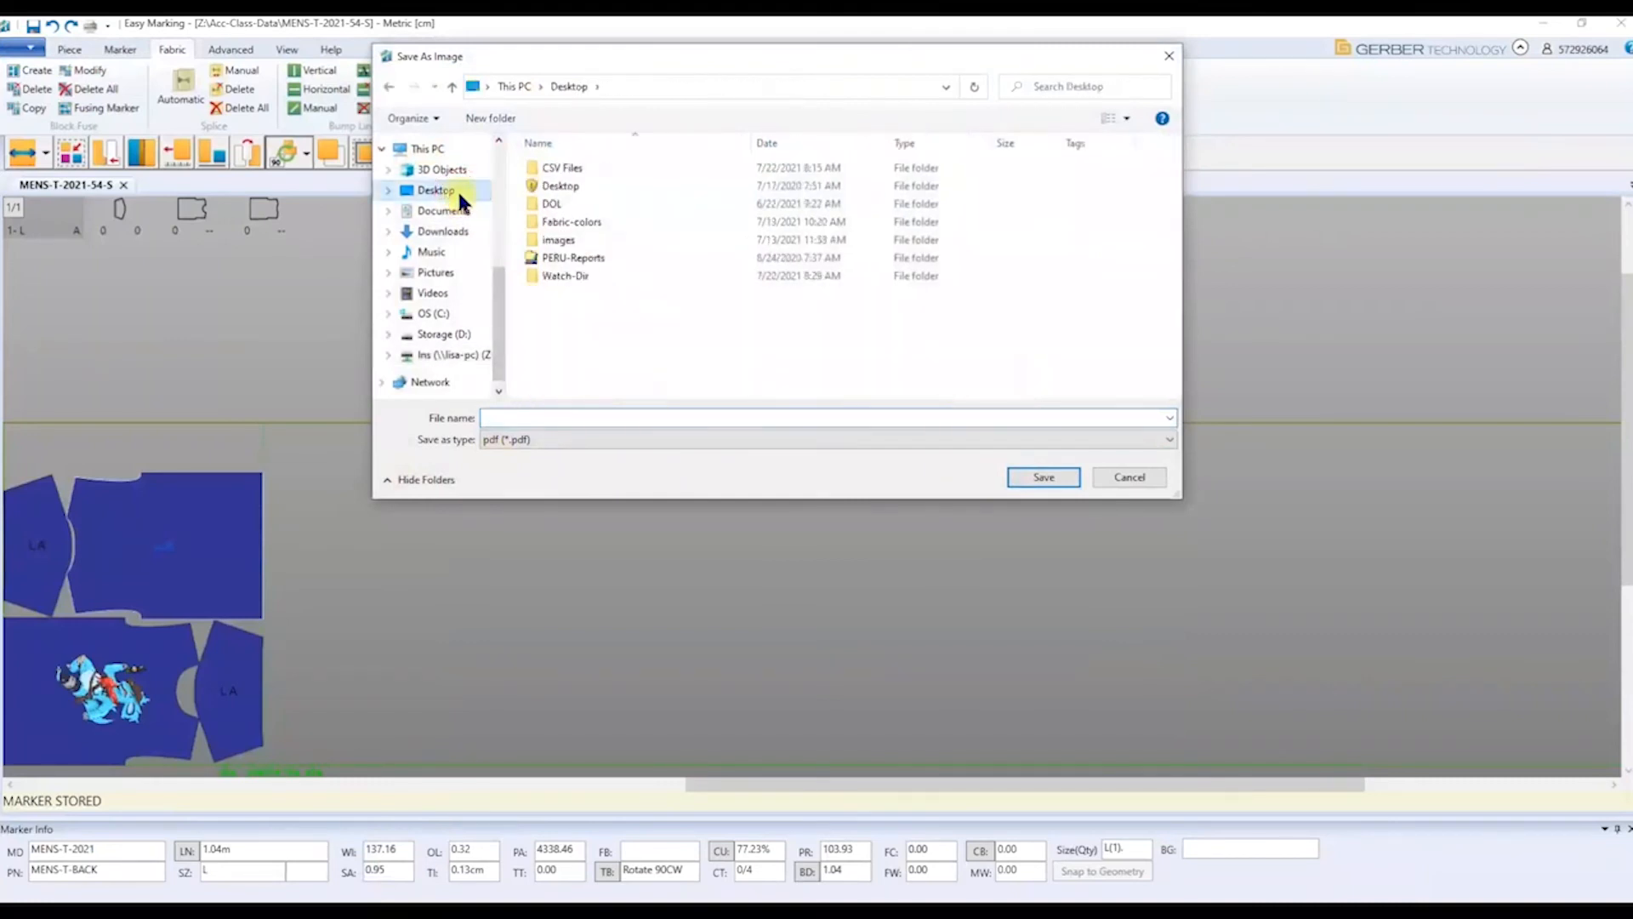
- Name the marker image Blue-Gretta-LG-54 and save it in pdf format
left_click(632, 416)
type("Blue-Gretta")
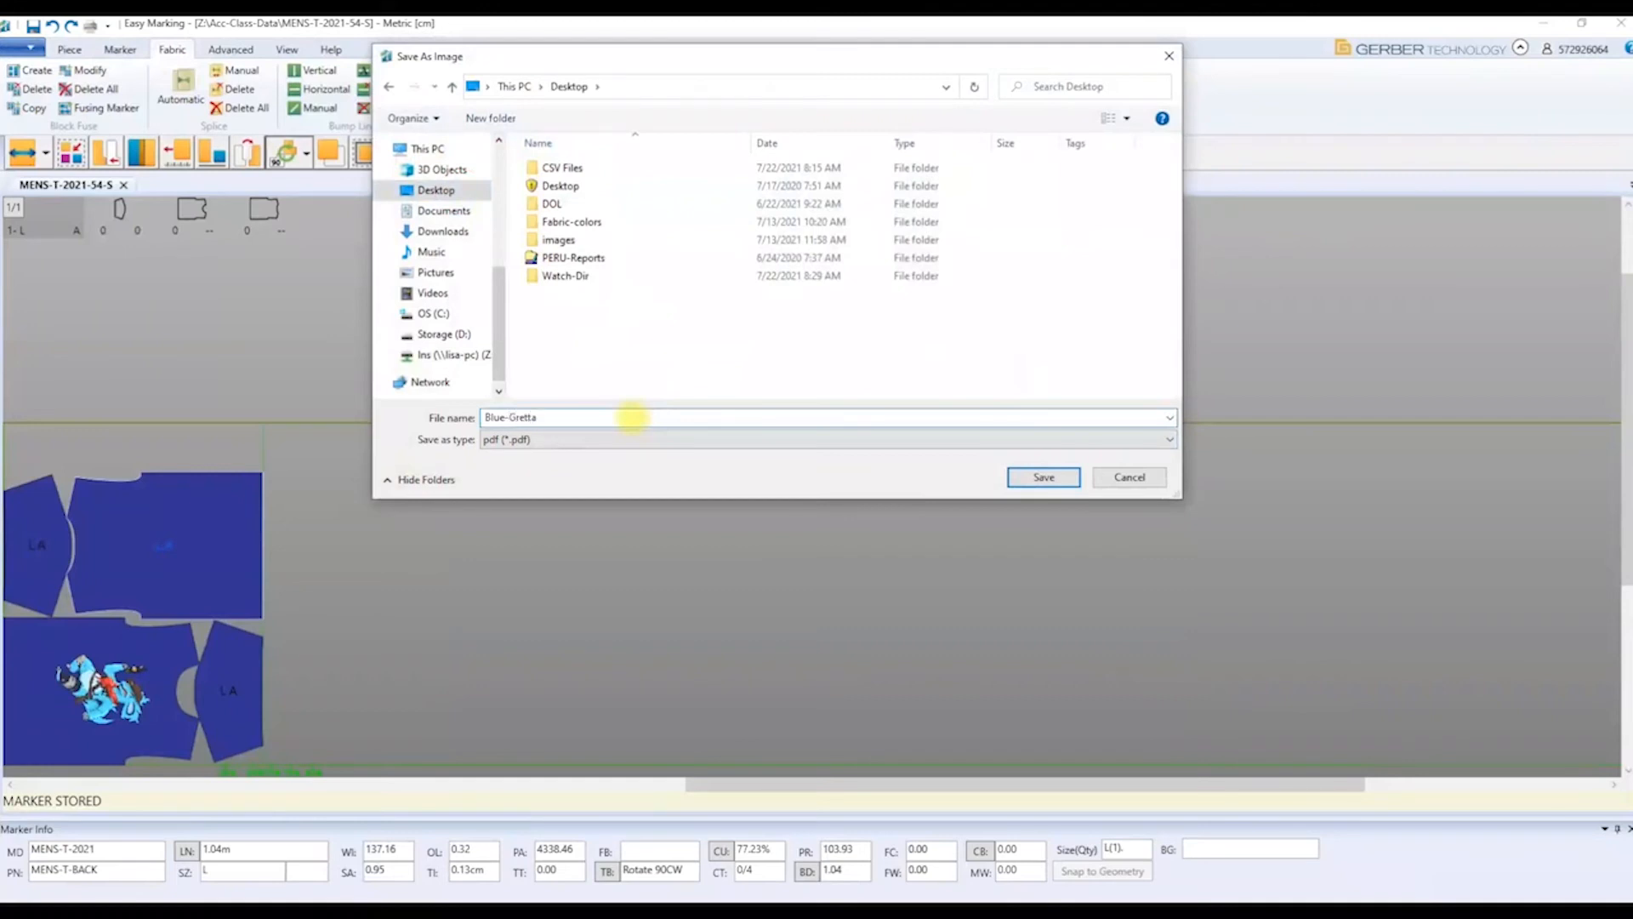
type("-LG-54'")
key("BackSpace")
left_click(1164, 446)
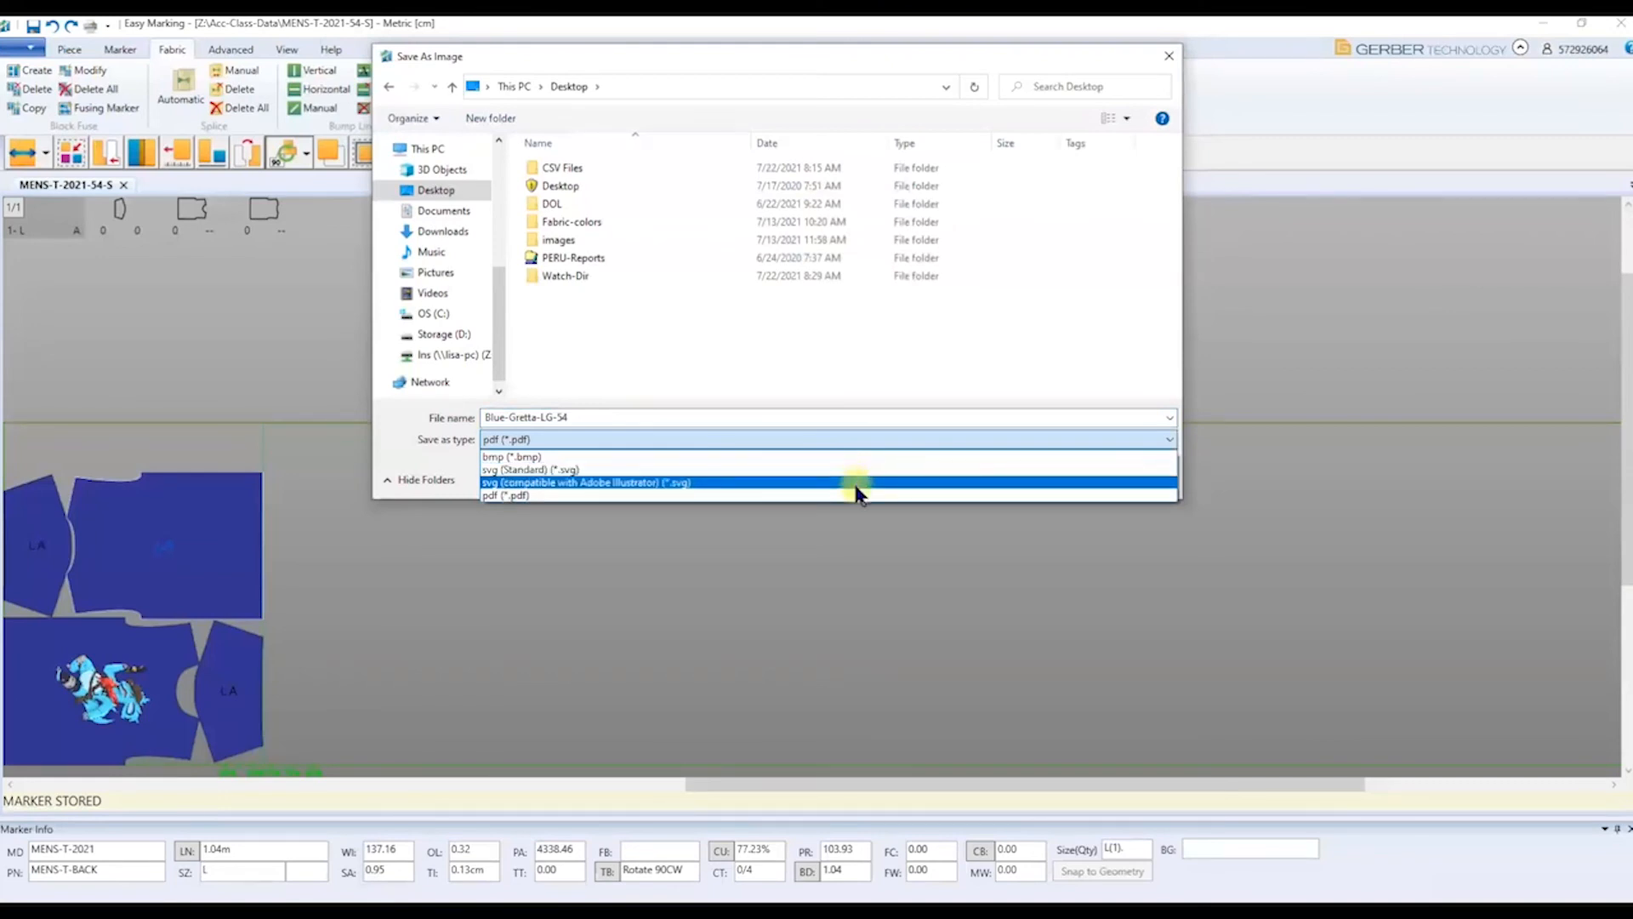
left_click(545, 495)
left_click(1042, 476)
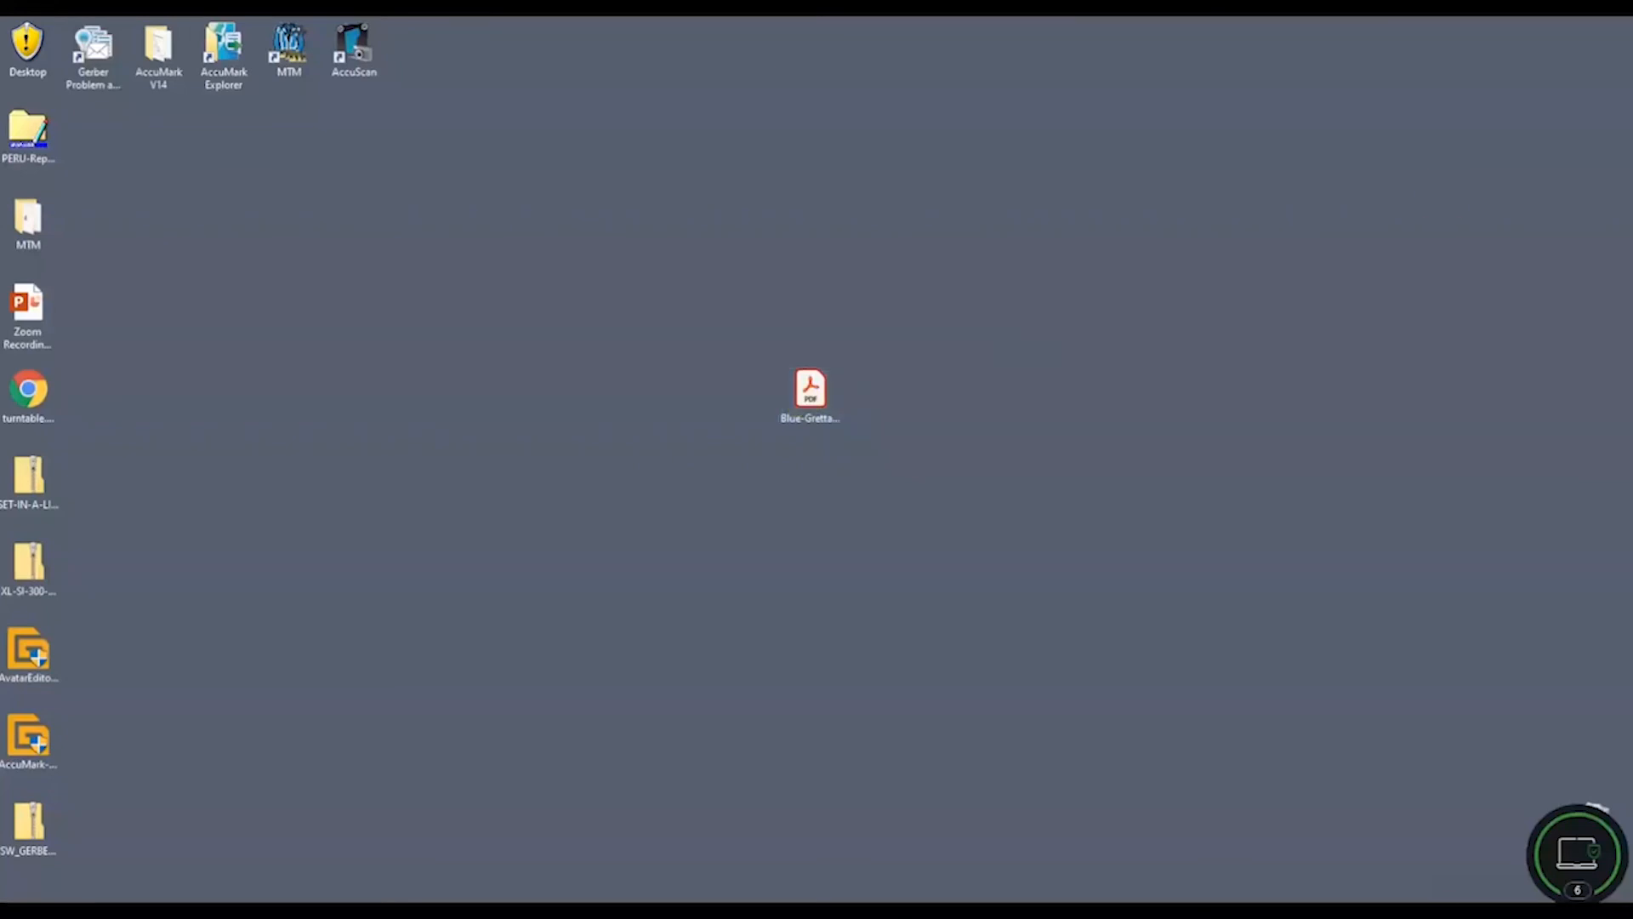
- Open the exported Blue-Gretta-LG-54 PDF from the desktop in Adobe Acrobat Reader and inspect the marker
left_click_drag(1632, 75, 1101, 30)
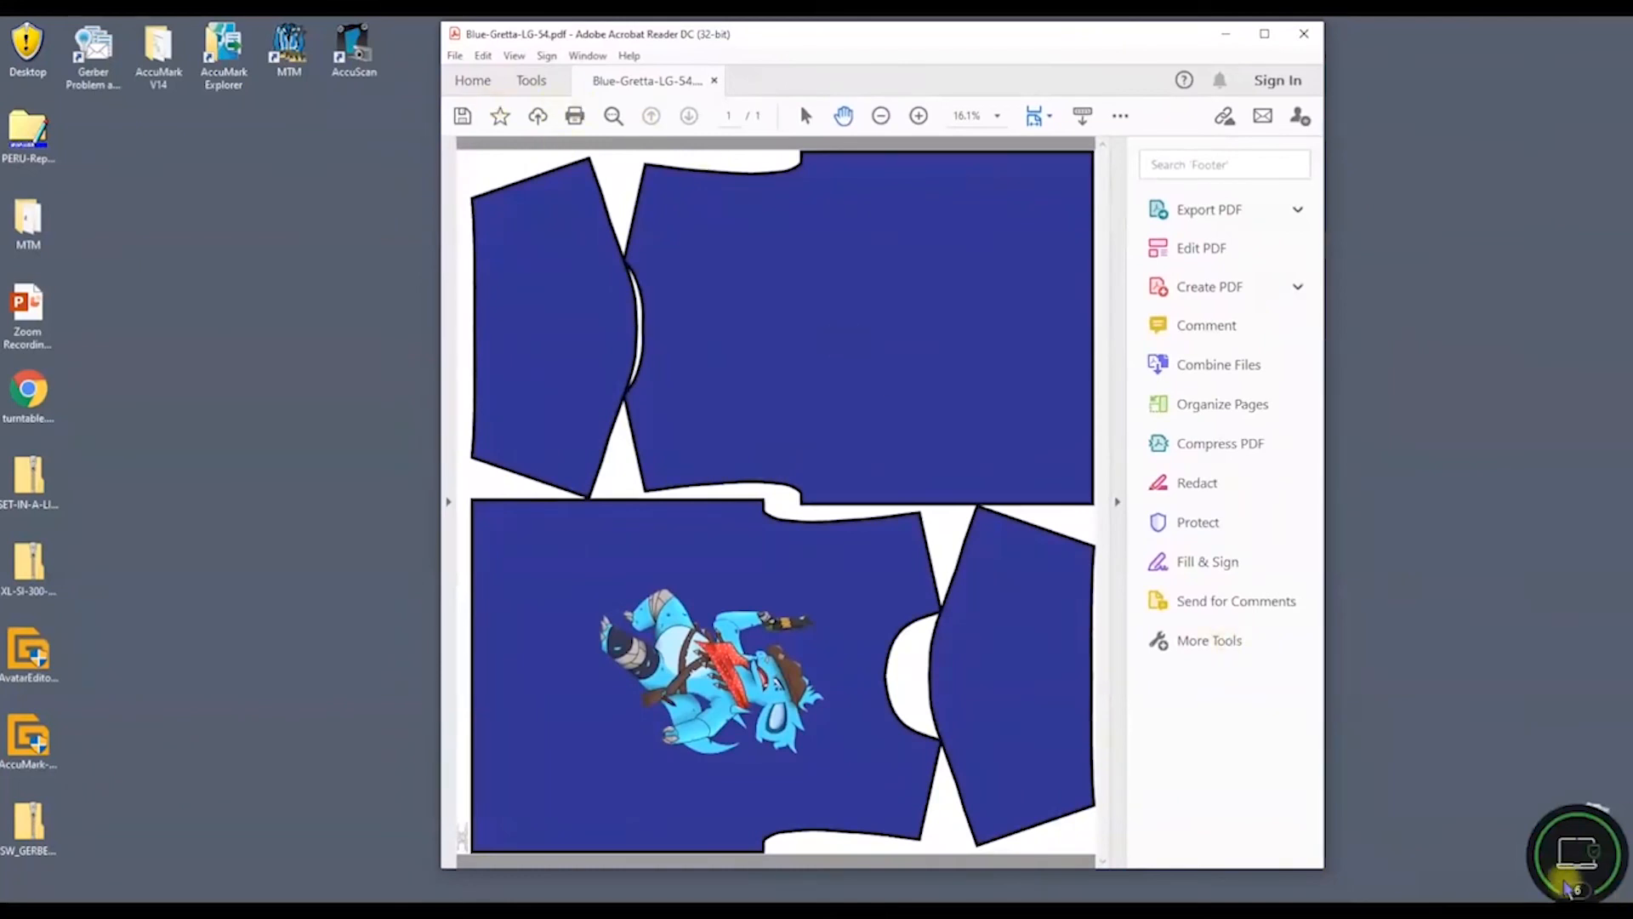
left_click(1548, 896)
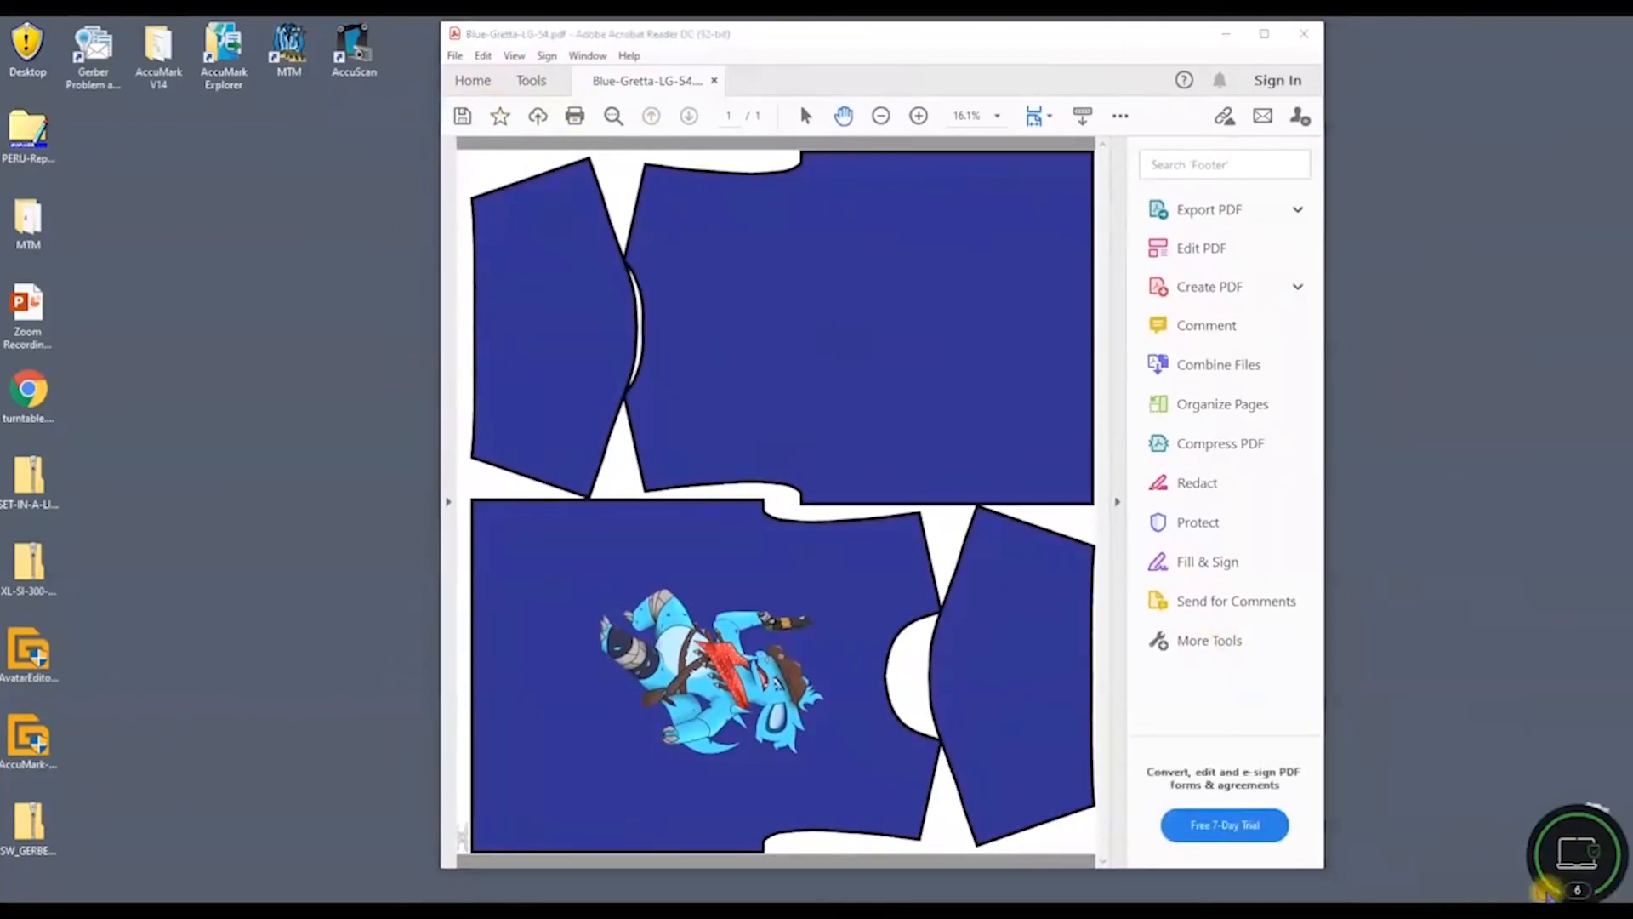